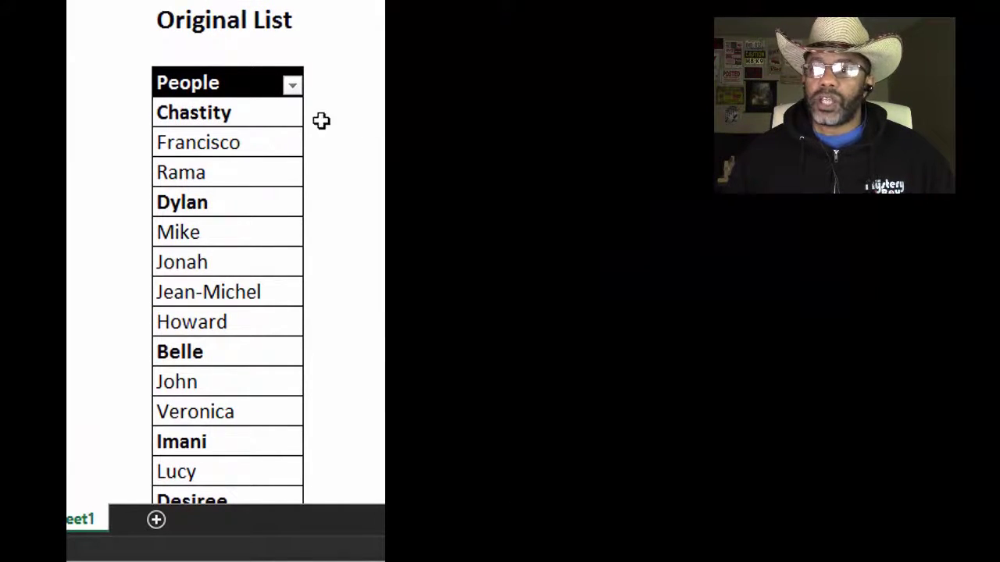
- Examine the pattern of bold parent names and regular child names in the People list
{"action": "left_click", "coordinate": [253, 112]}
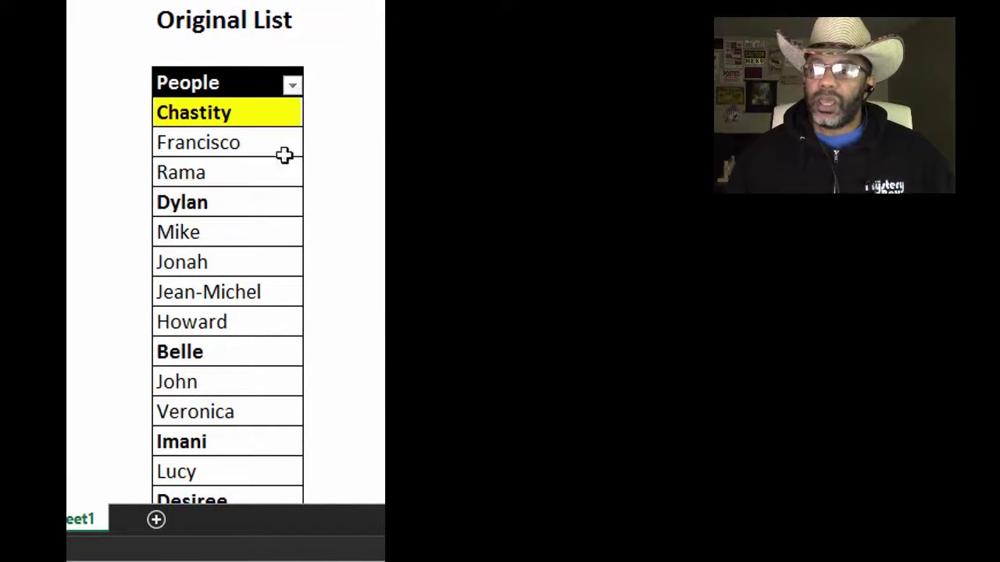
{"action": "left_click", "coordinate": [274, 210]}
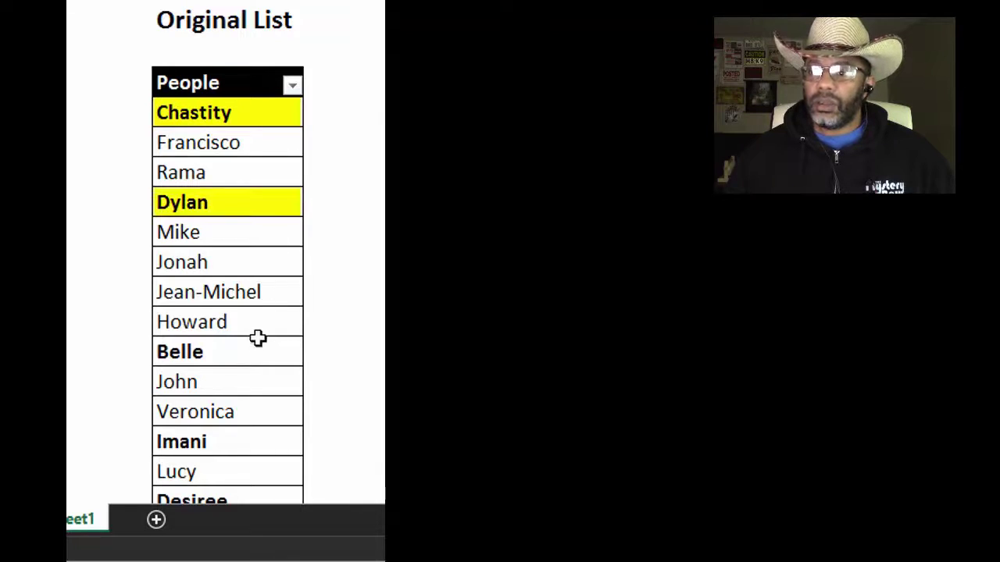
{"action": "left_click", "coordinate": [223, 358]}
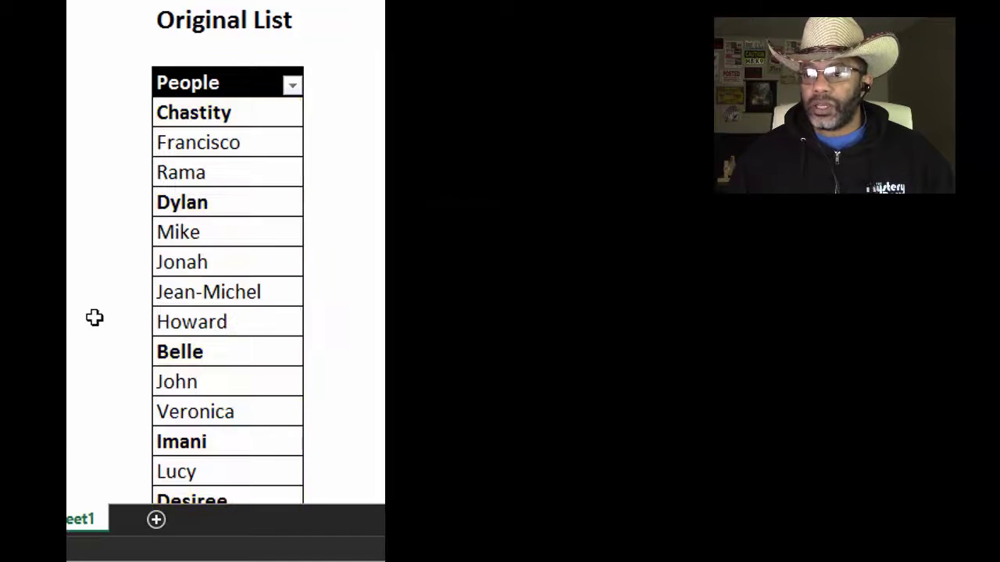
{"action": "scroll", "coordinate": [95, 318], "scroll_direction": "down", "scroll_amount": 4}
{"action": "scroll", "coordinate": [94, 318], "scroll_direction": "down", "scroll_amount": 1}
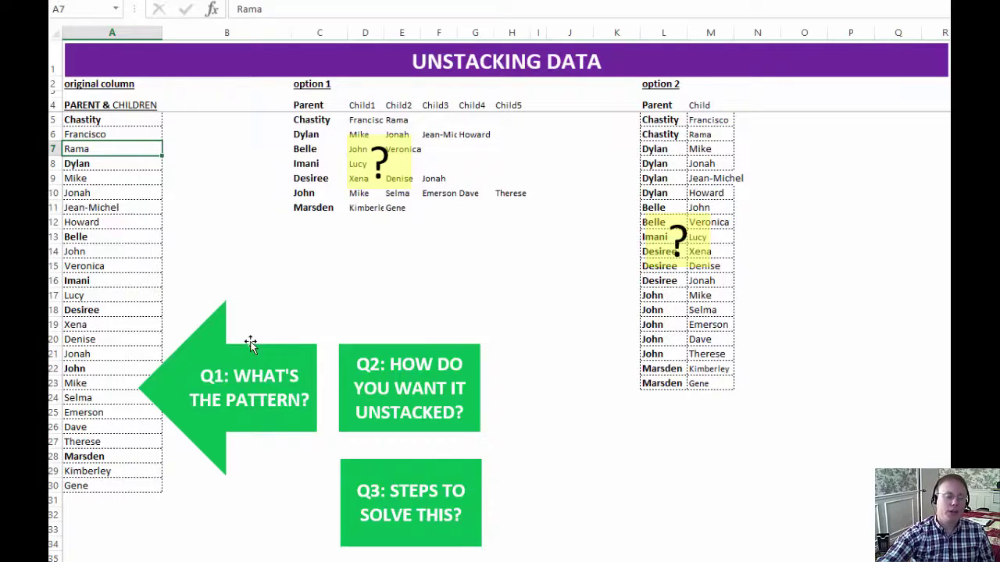
- Examine the stacked original column and compare the option 1 and option 2 unstacked layouts on the UNSTACKING DATA sheet
{"action": "left_click", "coordinate": [121, 32]}
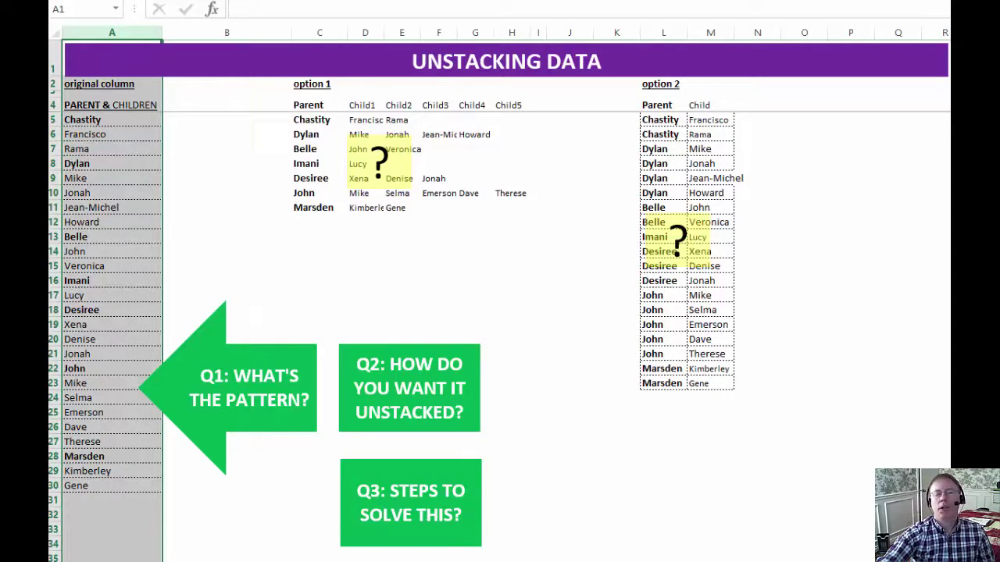
{"action": "left_click", "coordinate": [227, 561]}
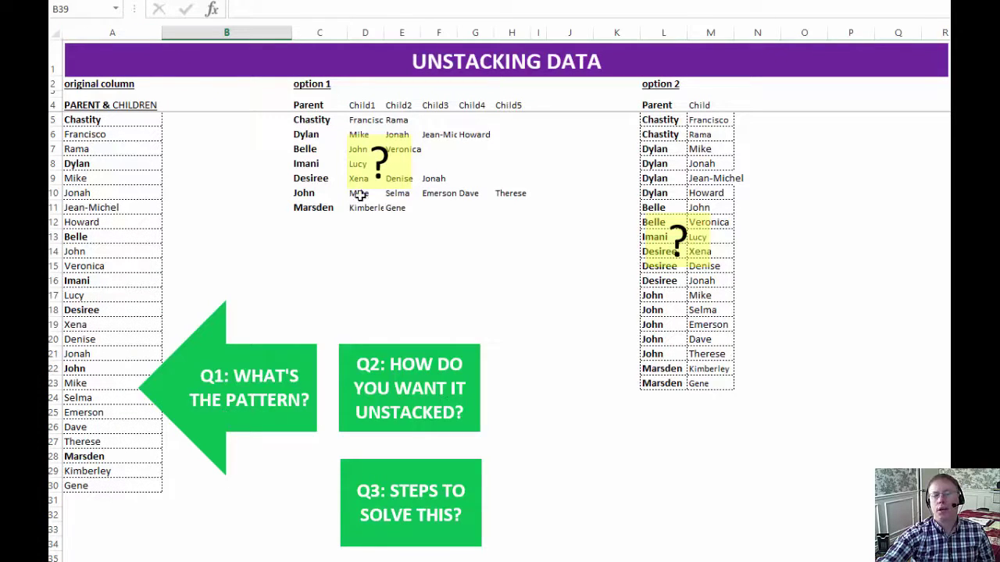
{"action": "left_click", "coordinate": [311, 120]}
{"action": "left_click", "coordinate": [307, 149]}
{"action": "left_click", "coordinate": [310, 179]}
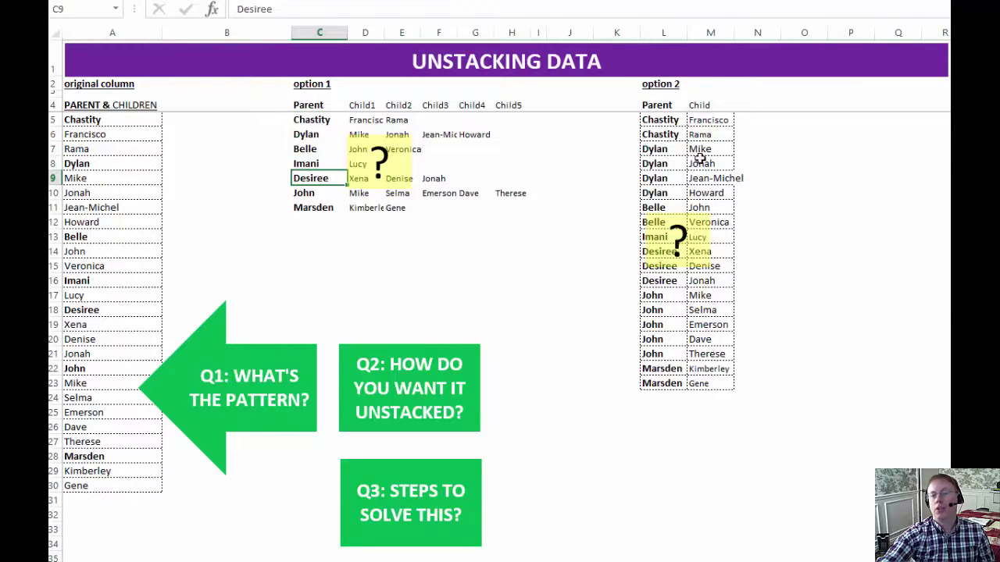
{"action": "left_click", "coordinate": [702, 122]}
{"action": "left_click", "coordinate": [705, 150]}
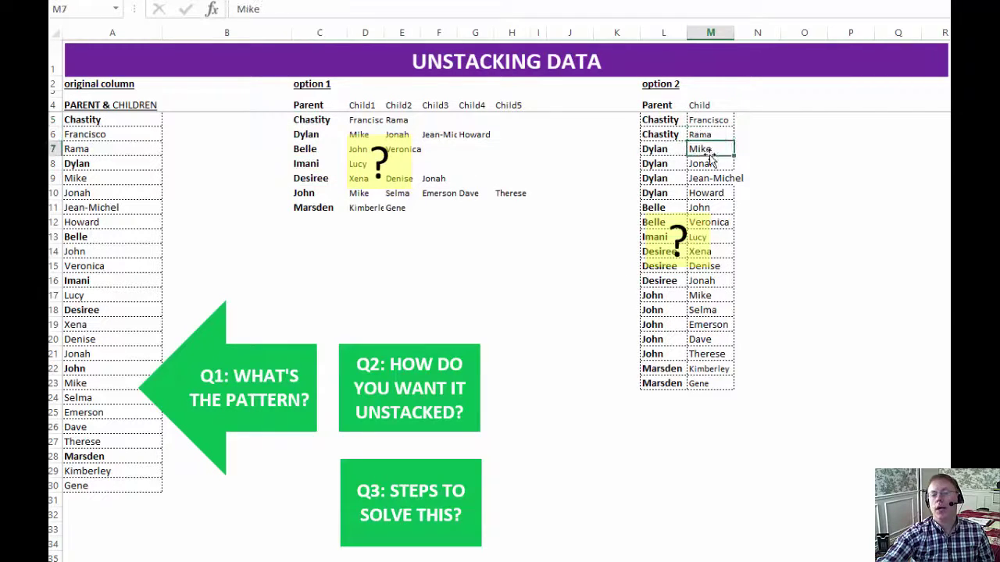
{"action": "left_click", "coordinate": [658, 151]}
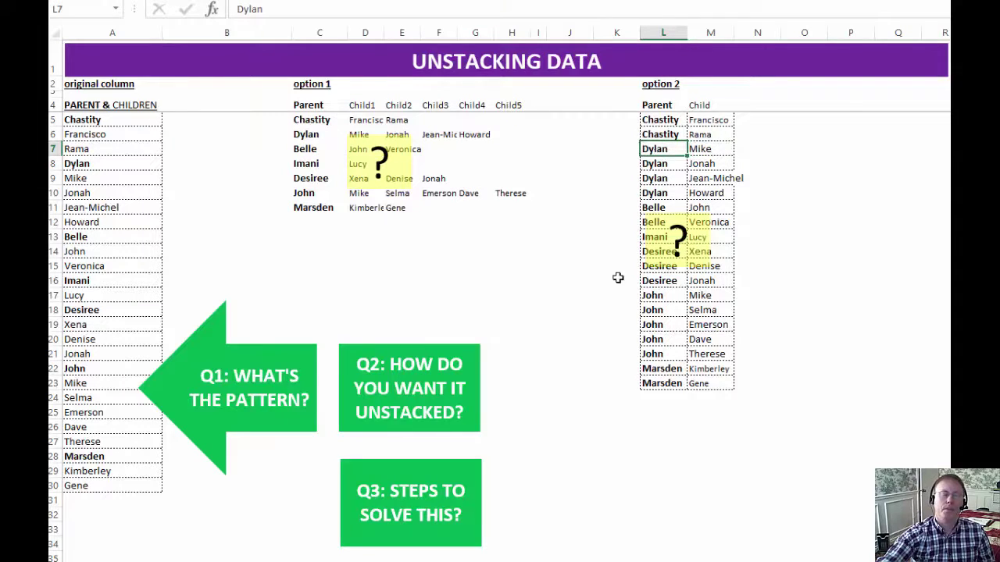
{"action": "left_click", "coordinate": [428, 473]}
{"action": "left_click", "coordinate": [534, 512]}
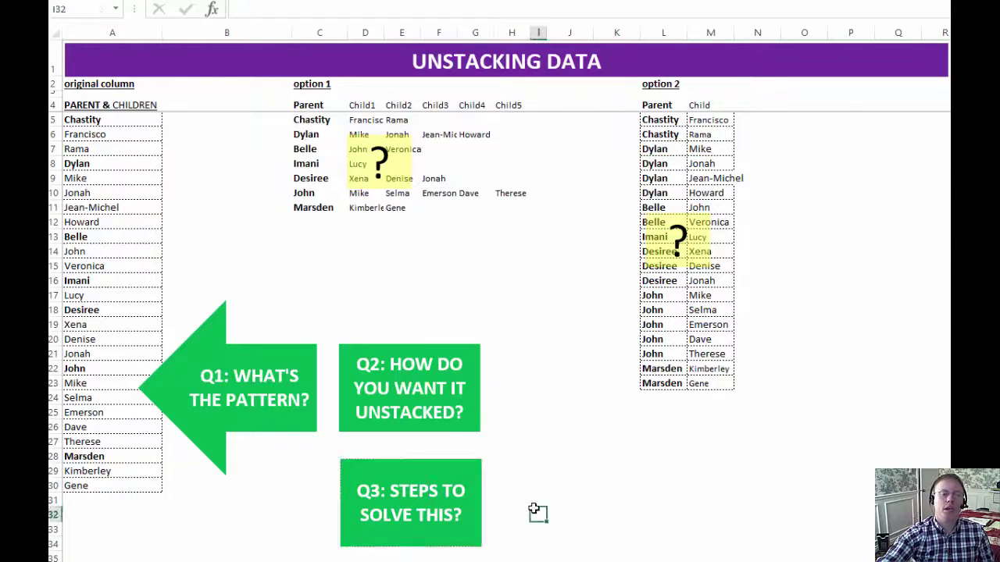
- Go past the solution overview sheets to the first solution's worksheet with the nine-step checklist
{"action": "key", "text": "ctrl+Page_Down"}
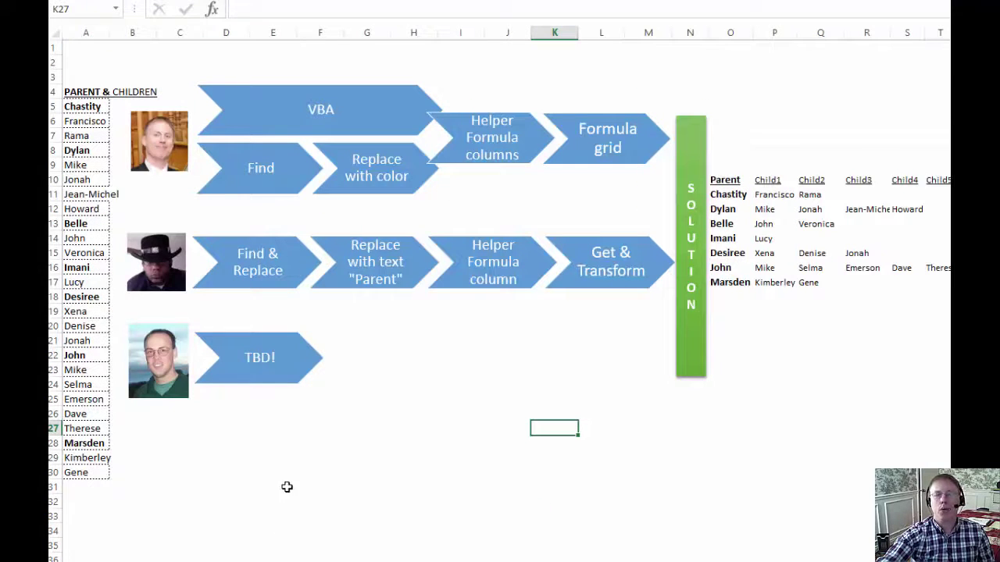
{"action": "key", "text": "ctrl+Page_Down"}
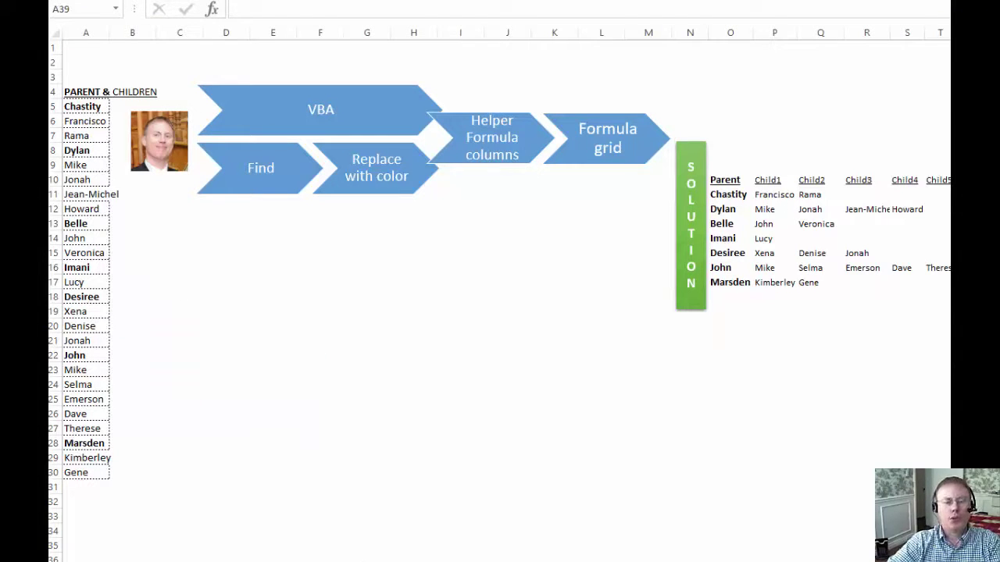
{"action": "key", "text": "ctrl+Page_Down"}
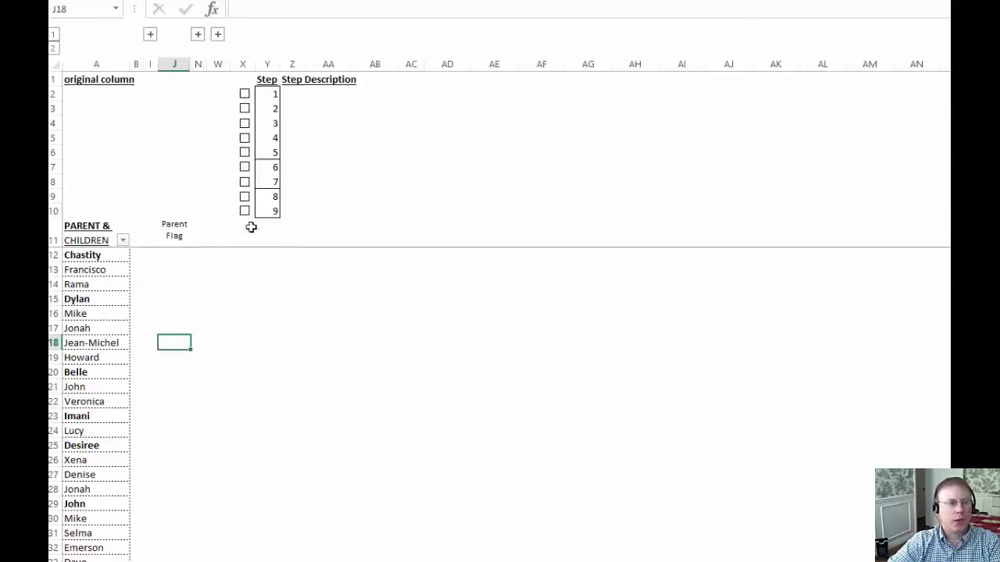
- Tick steps 1 to 5 in the checklist to reveal their descriptions
{"action": "left_click", "coordinate": [244, 93]}
{"action": "left_click", "coordinate": [245, 109]}
{"action": "left_click", "coordinate": [244, 124]}
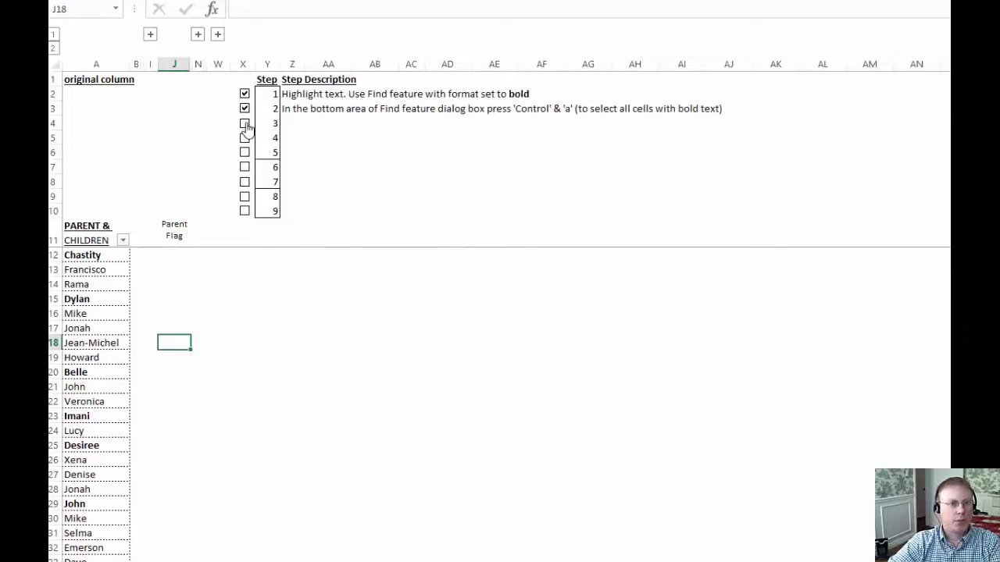
{"action": "left_click", "coordinate": [244, 138]}
{"action": "left_click", "coordinate": [245, 153]}
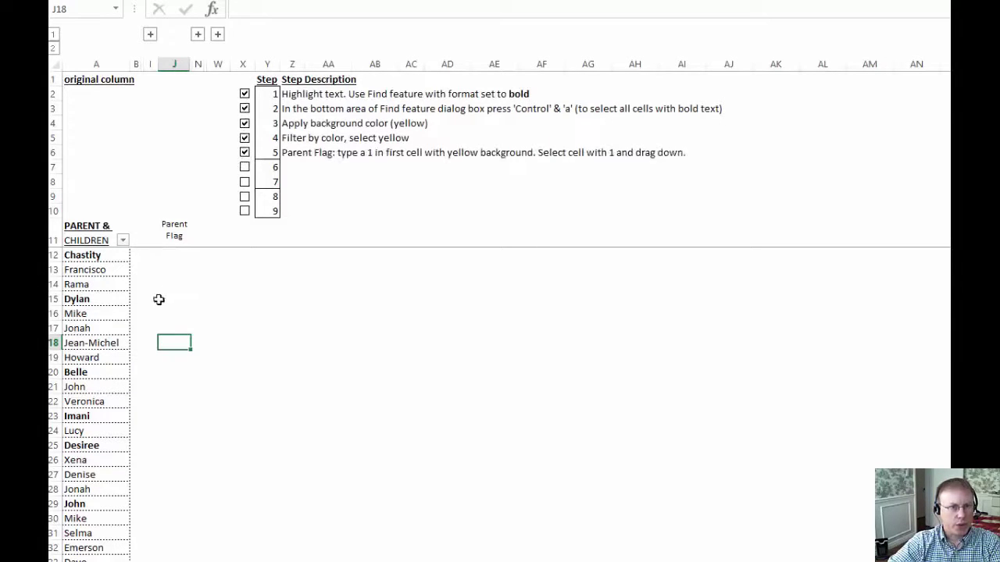
- Find all bold cells in the PARENT & CHILDREN list, A12:A37, using the format of cell A15 as the search format
{"action": "left_click_drag", "start_coordinate": [89, 250], "coordinate": [94, 561]}
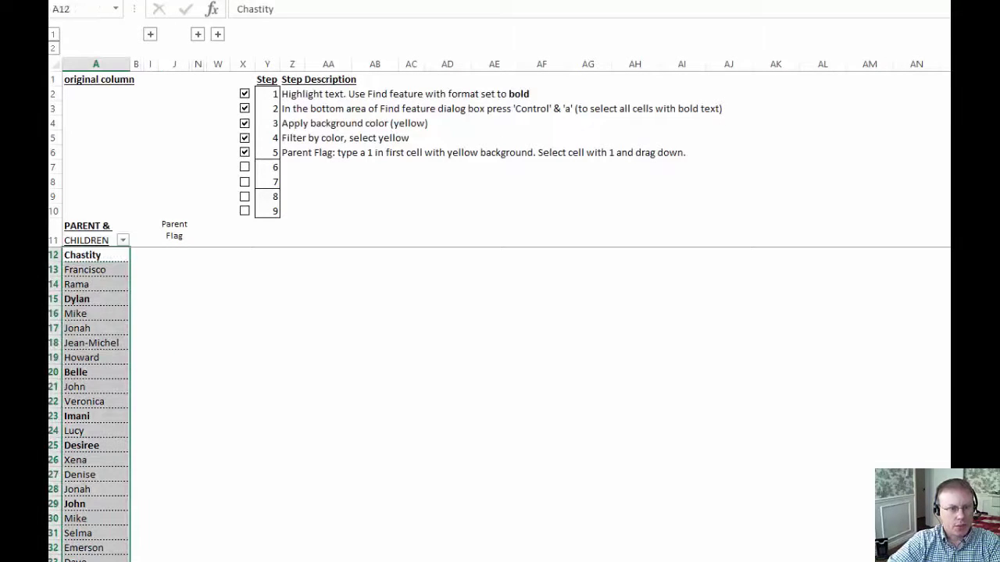
{"action": "scroll", "coordinate": [105, 391], "scroll_direction": "down", "scroll_amount": 1}
{"action": "scroll", "coordinate": [104, 391], "scroll_direction": "up", "scroll_amount": 1}
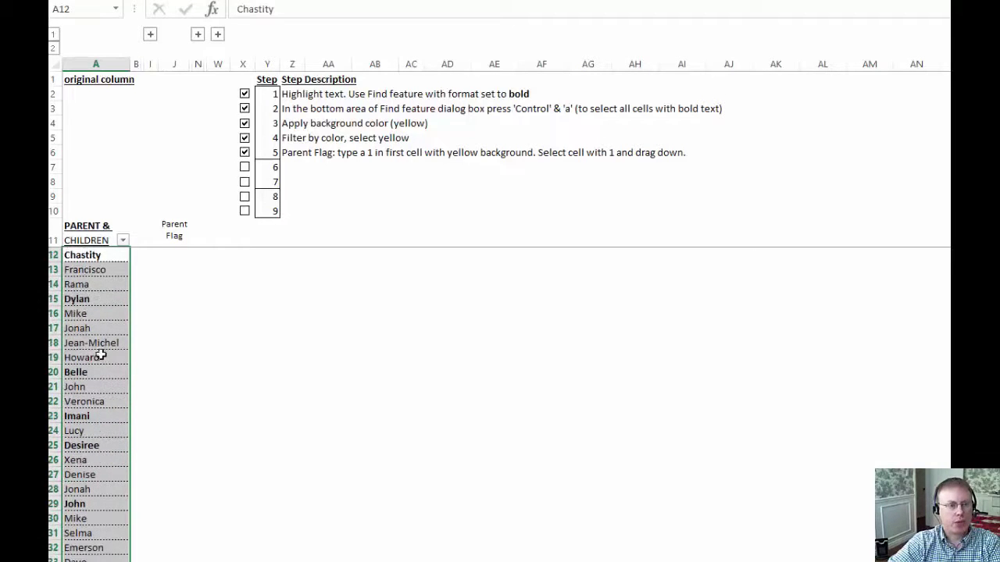
{"action": "scroll", "coordinate": [100, 356], "scroll_direction": "down", "scroll_amount": 4}
{"action": "scroll", "coordinate": [101, 356], "scroll_direction": "up", "scroll_amount": 4}
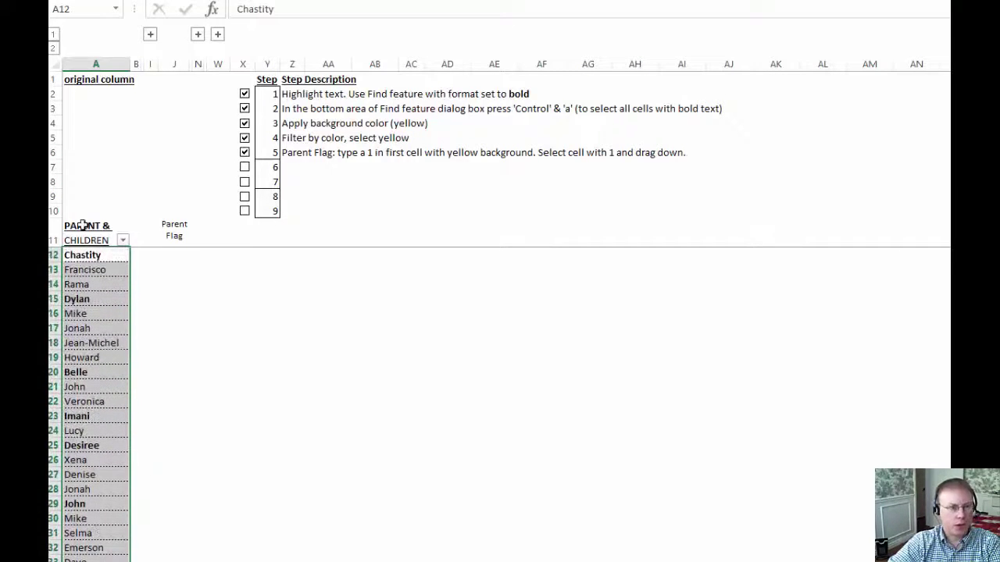
{"action": "key", "text": "ctrl+f"}
{"action": "left_click", "coordinate": [504, 424]}
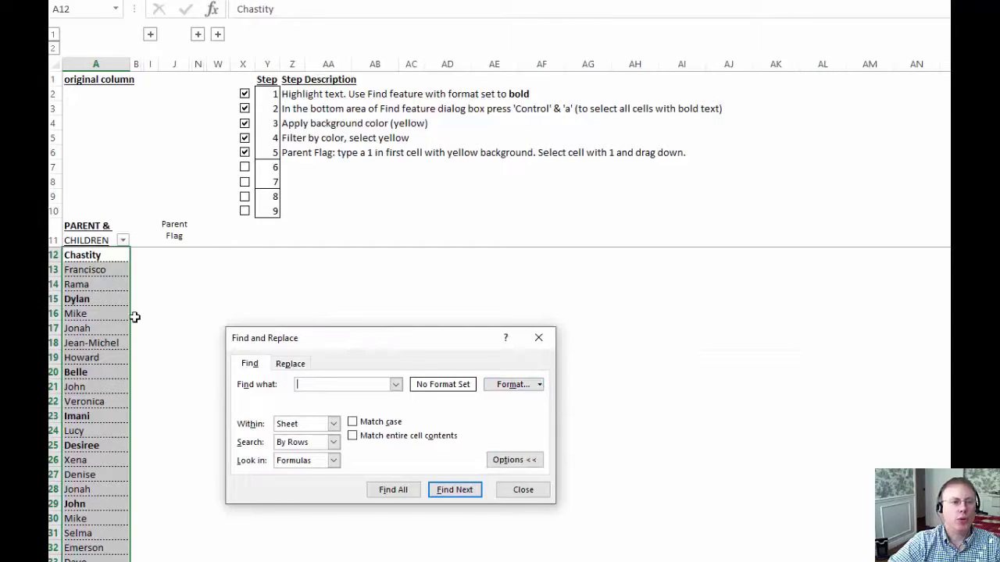
{"action": "left_click", "coordinate": [540, 385]}
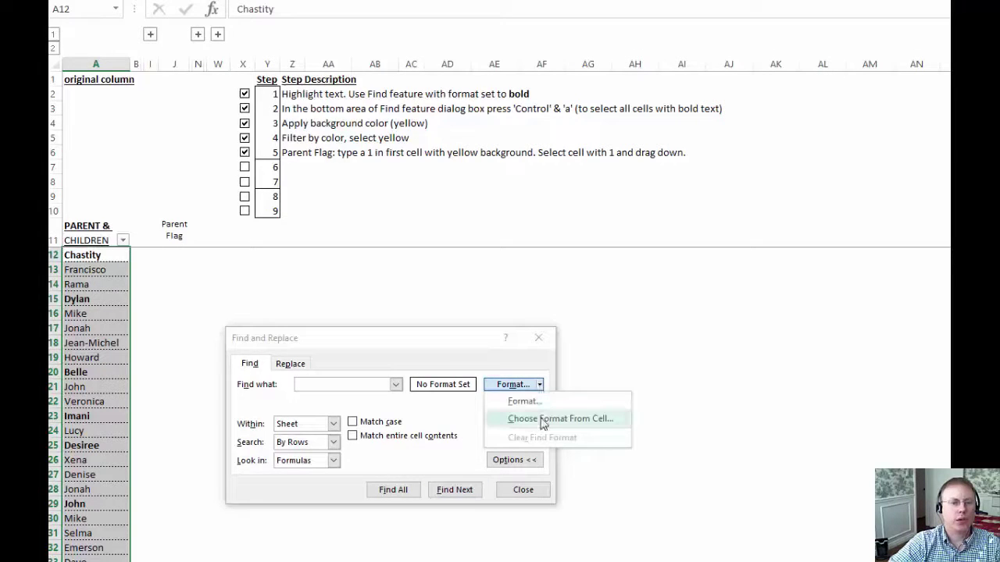
{"action": "left_click", "coordinate": [543, 422]}
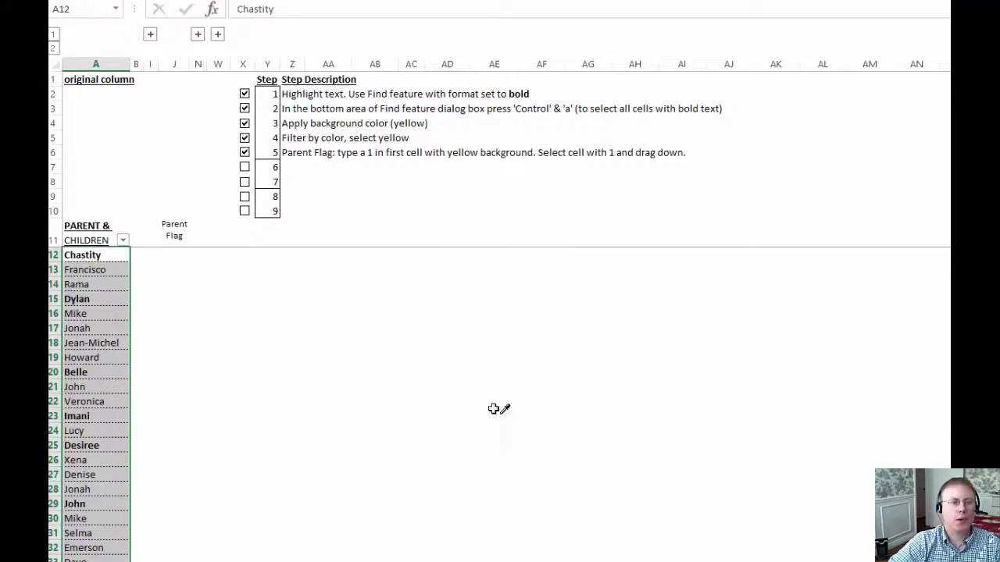
{"action": "left_click", "coordinate": [98, 303]}
{"action": "left_click", "coordinate": [393, 489]}
- Select all the found bold cells together and fill them with standard yellow
{"action": "left_click_drag", "start_coordinate": [353, 338], "coordinate": [351, 197]}
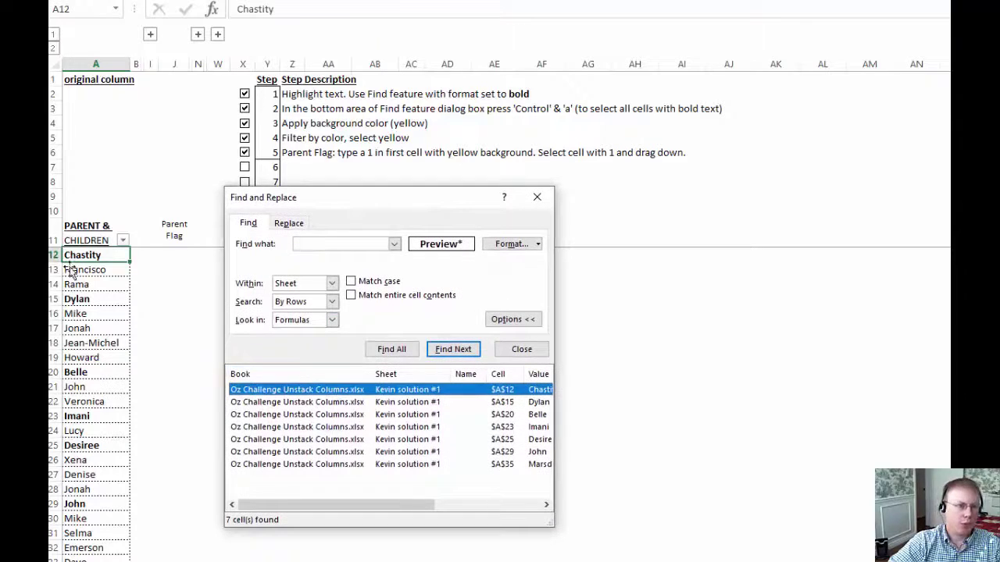
{"action": "key", "text": "F2"}
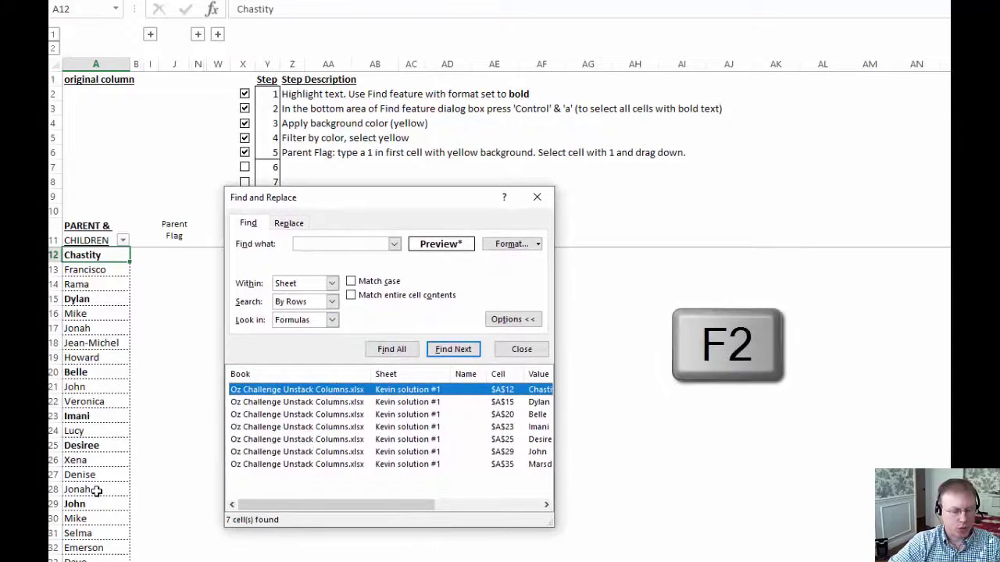
{"action": "key", "text": "ctrl+a"}
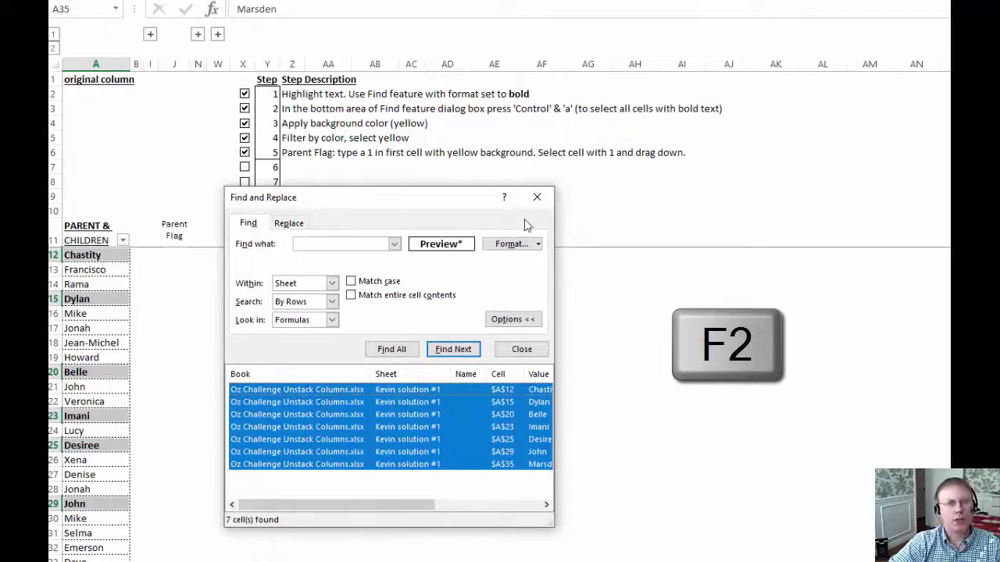
{"action": "left_click", "coordinate": [536, 197]}
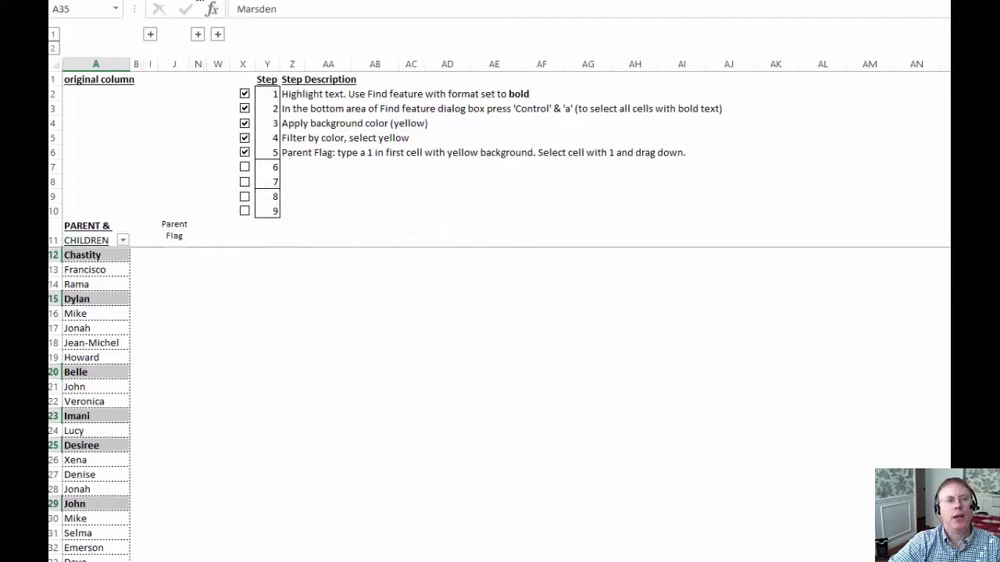
{"action": "left_click", "coordinate": [211, 1]}
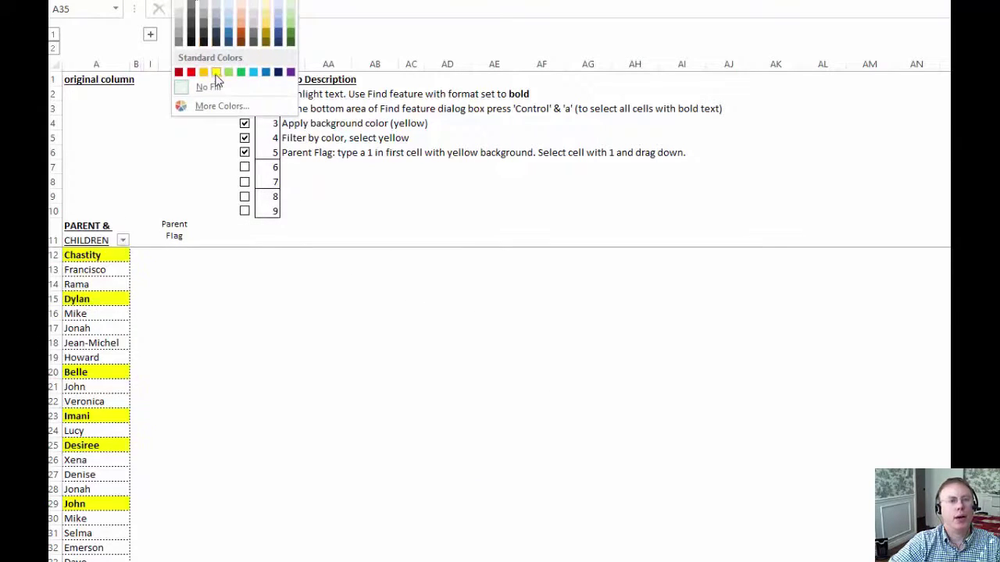
{"action": "left_click", "coordinate": [218, 78]}
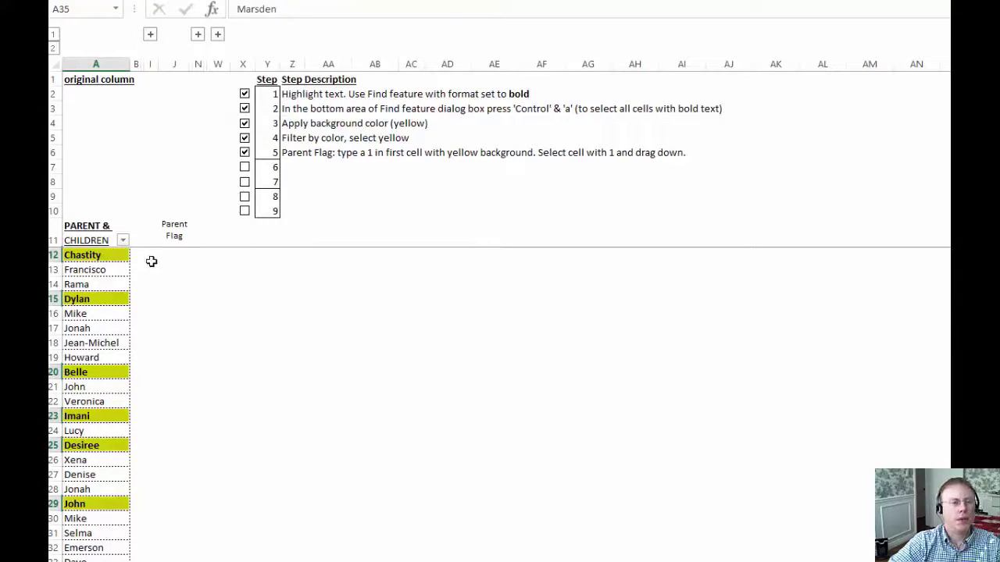
- Filter the PARENT & CHILDREN column by the yellow cell color
{"action": "left_click", "coordinate": [106, 227]}
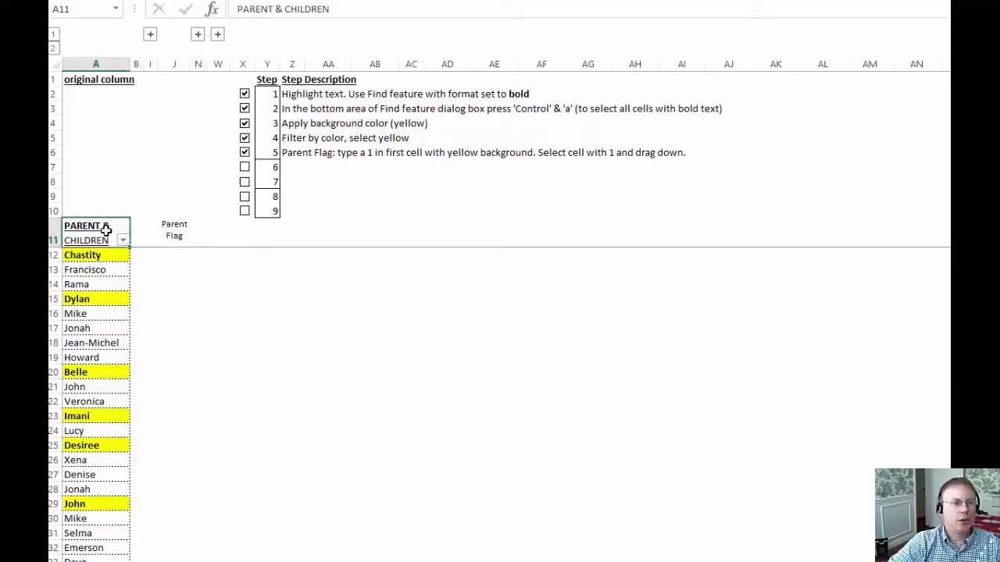
{"action": "left_click", "coordinate": [123, 239]}
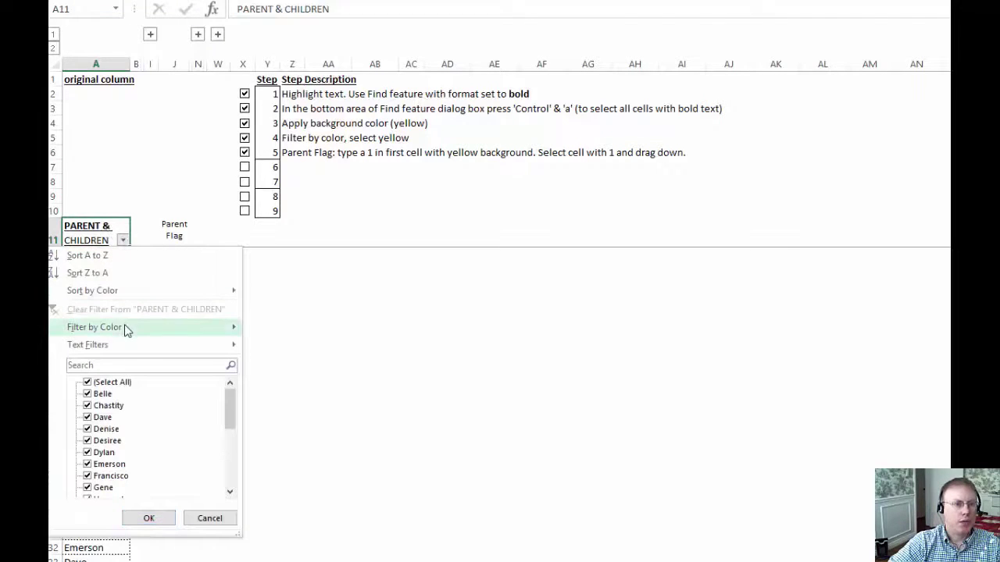
{"action": "mouse_move", "coordinate": [147, 328]}
{"action": "left_click", "coordinate": [279, 345]}
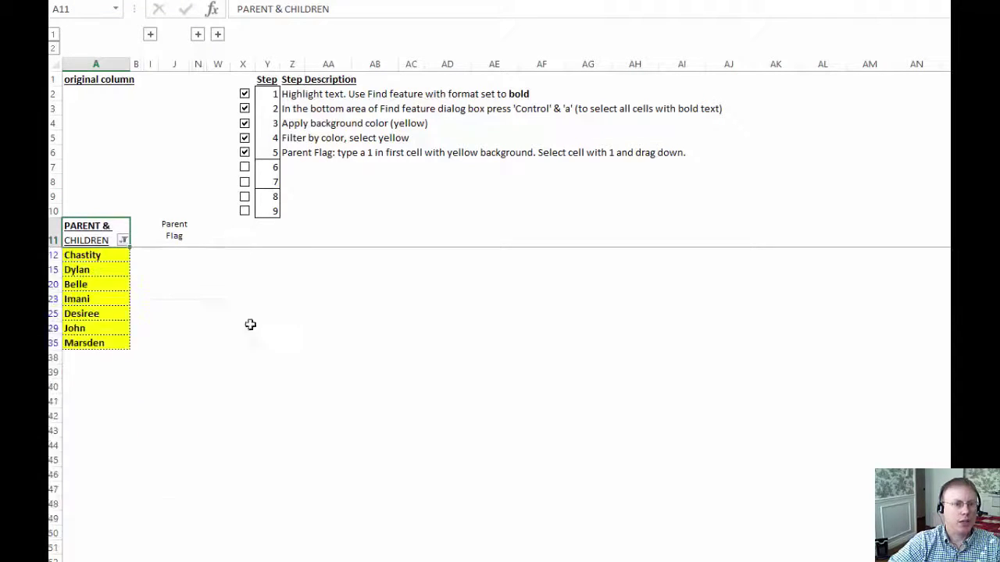
- Enter 1 in the Parent Flag cell J12 and fill it down the filtered rows to J35
{"action": "left_click", "coordinate": [175, 256]}
{"action": "type", "text": "1"}
{"action": "key", "text": "Return"}
{"action": "left_click", "coordinate": [180, 258]}
{"action": "left_click_drag", "start_coordinate": [191, 264], "coordinate": [197, 352]}
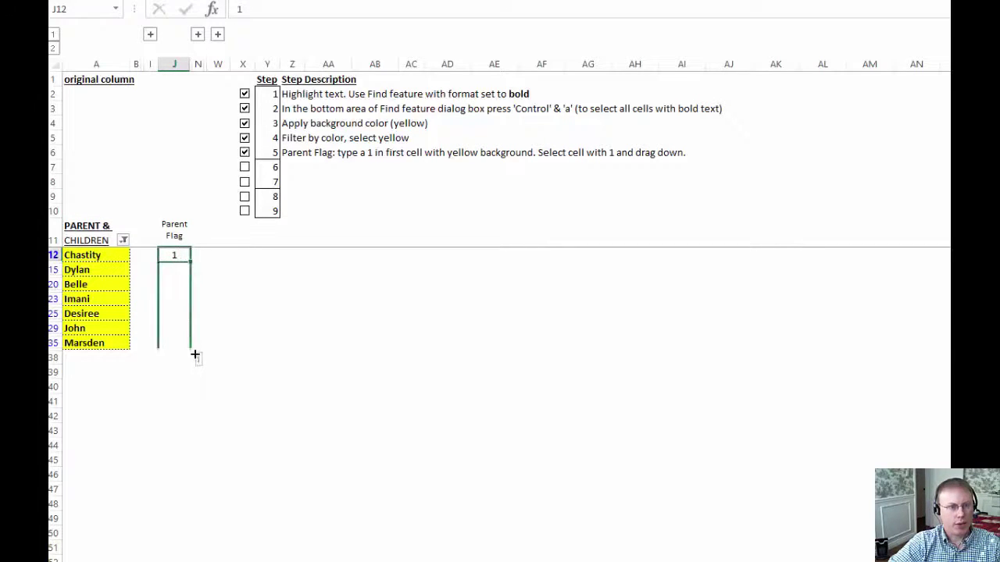
- Clear the color filter from the PARENT & CHILDREN column and check the parent flags against the yellow names
{"action": "left_click", "coordinate": [90, 233]}
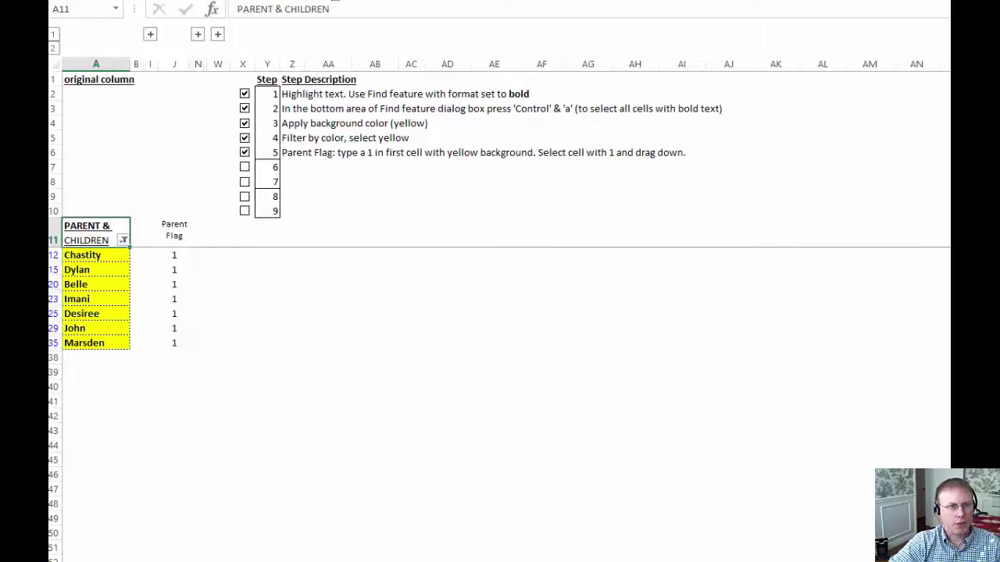
{"action": "left_click", "coordinate": [334, 1]}
{"action": "left_click", "coordinate": [457, 10]}
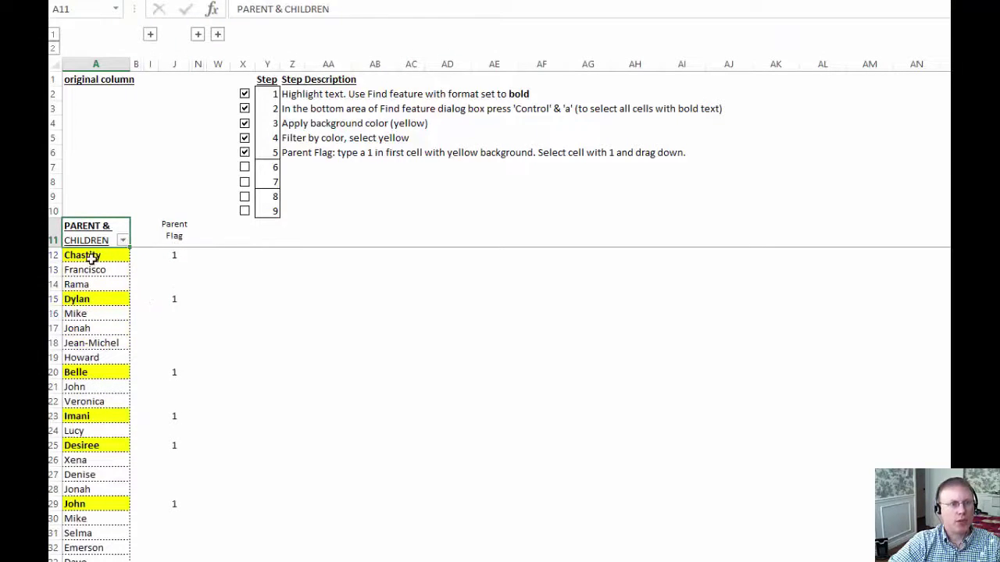
{"action": "left_click", "coordinate": [91, 298]}
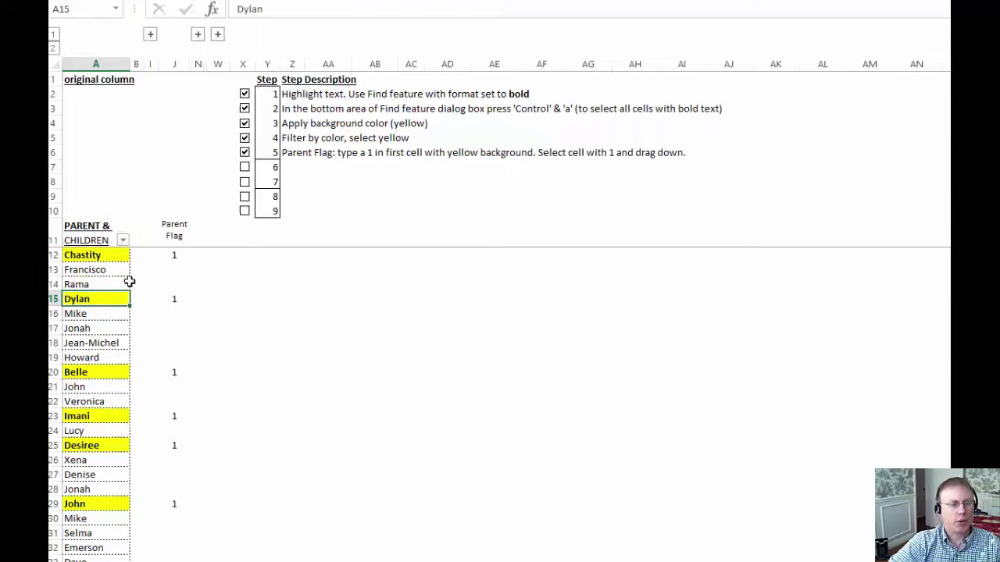
{"action": "scroll", "coordinate": [161, 314], "scroll_direction": "down", "scroll_amount": 3}
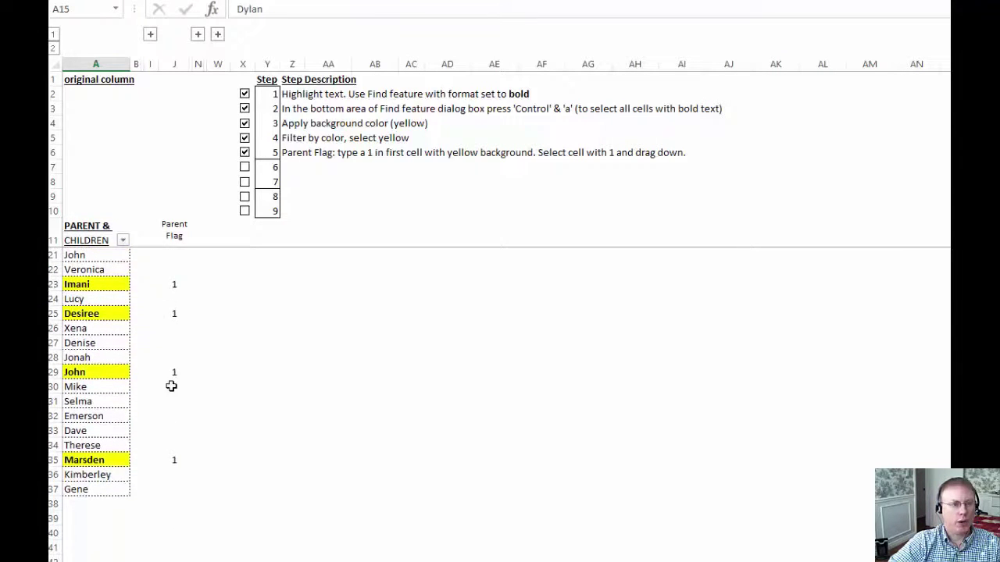
- Expand the collapsed Parent ID, Child ID and KEY columns and check off steps 6 and 7 in the step list
{"action": "scroll", "coordinate": [168, 414], "scroll_direction": "down", "scroll_amount": 2}
{"action": "scroll", "coordinate": [168, 413], "scroll_direction": "up", "scroll_amount": 5}
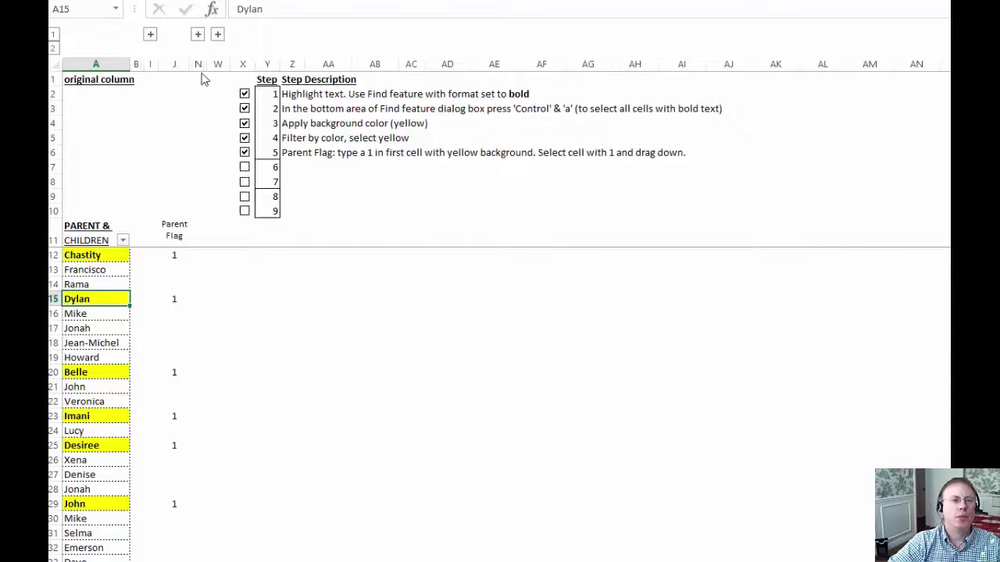
{"action": "left_click", "coordinate": [198, 33]}
{"action": "left_click", "coordinate": [334, 168]}
{"action": "left_click", "coordinate": [334, 182]}
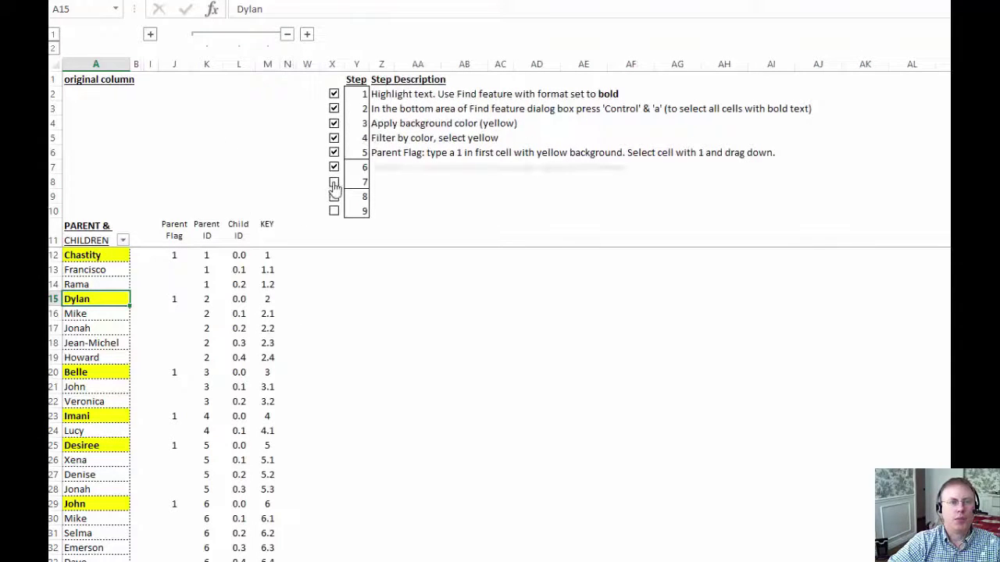
- Examine the Parent ID formula in K12 and compare the IDs with the first two parent-and-children groups in column A
{"action": "left_click", "coordinate": [206, 255]}
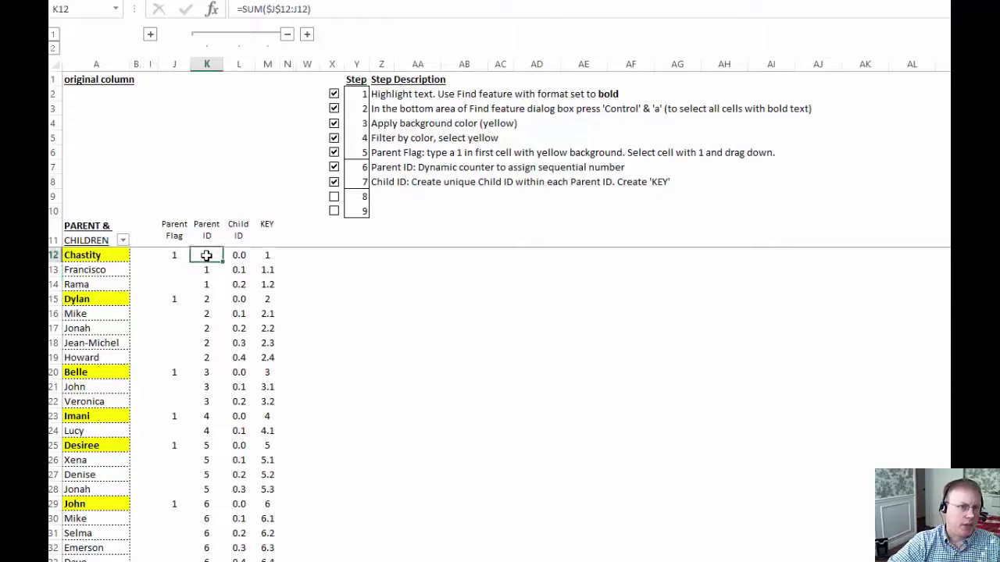
{"action": "left_click", "coordinate": [101, 255]}
{"action": "key", "text": "shift+Down"}
{"action": "key", "text": "shift+Down"}
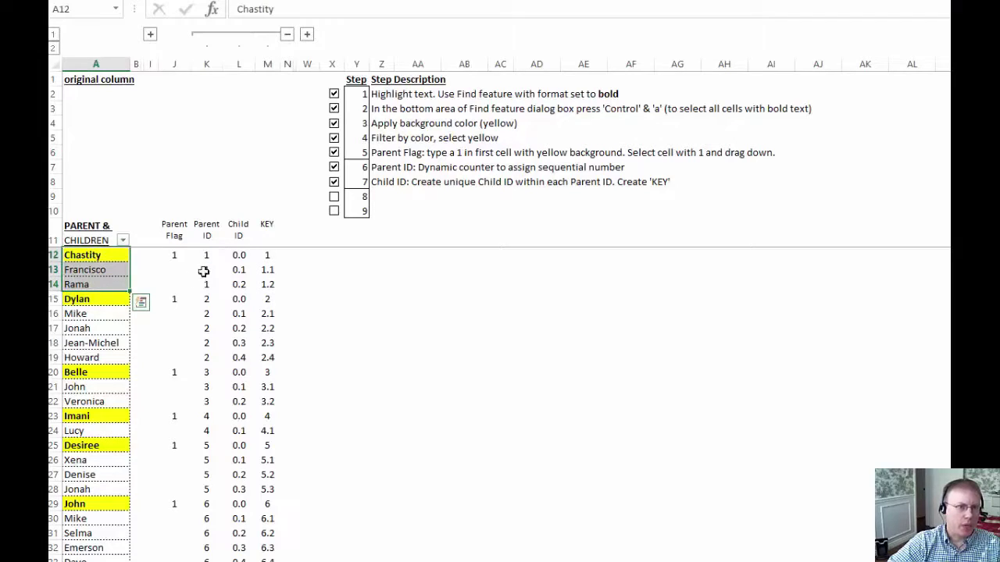
{"action": "left_click_drag", "start_coordinate": [93, 302], "coordinate": [96, 357]}
{"action": "left_click_drag", "start_coordinate": [206, 299], "coordinate": [210, 354]}
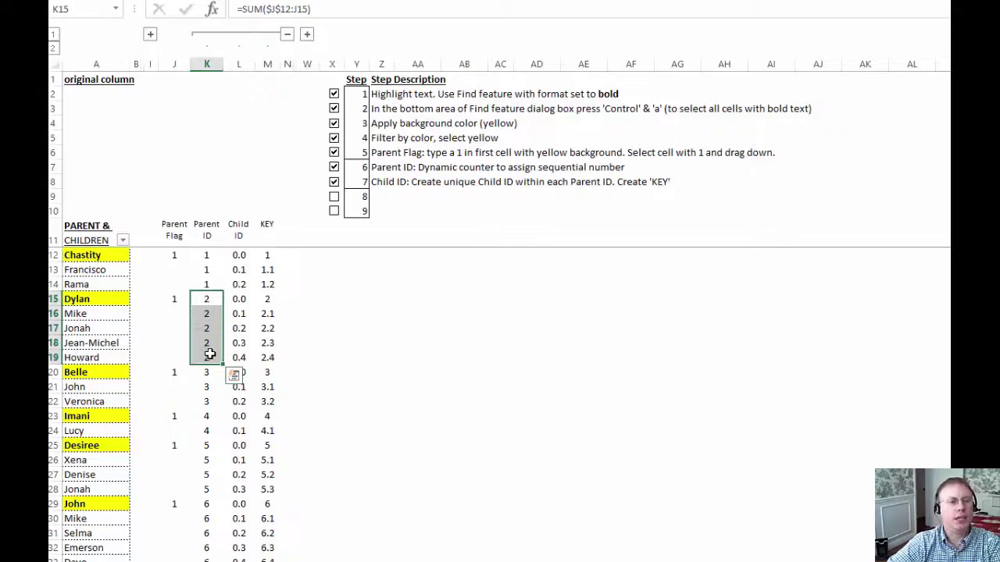
- Review the Parent ID numbering down the whole list against the Parent Flag column
{"action": "scroll", "coordinate": [206, 364], "scroll_direction": "down", "scroll_amount": 1}
{"action": "scroll", "coordinate": [208, 370], "scroll_direction": "up", "scroll_amount": 1}
{"action": "scroll", "coordinate": [209, 367], "scroll_direction": "down", "scroll_amount": 1}
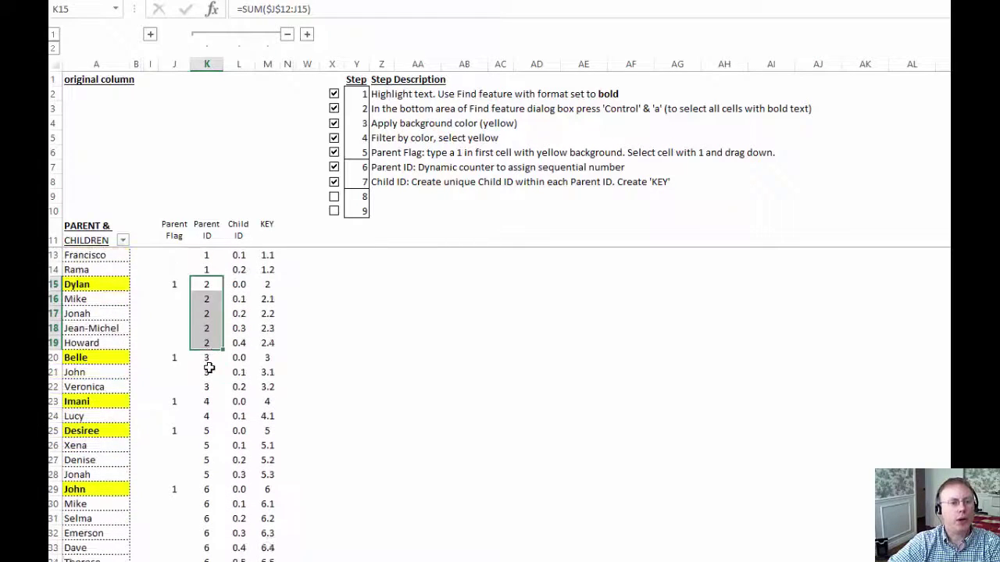
{"action": "scroll", "coordinate": [209, 367], "scroll_direction": "down", "scroll_amount": 2}
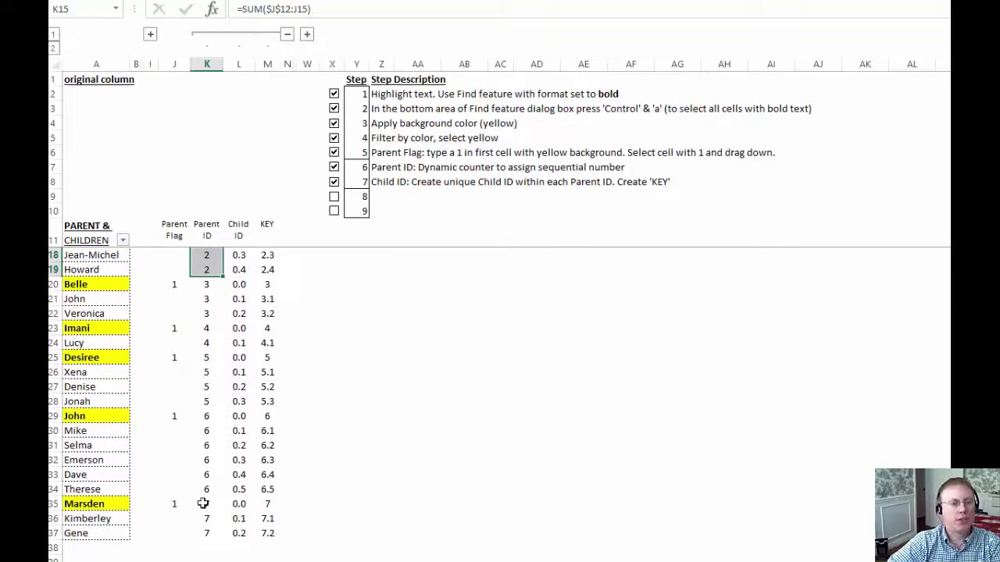
{"action": "scroll", "coordinate": [203, 506], "scroll_direction": "up", "scroll_amount": 2}
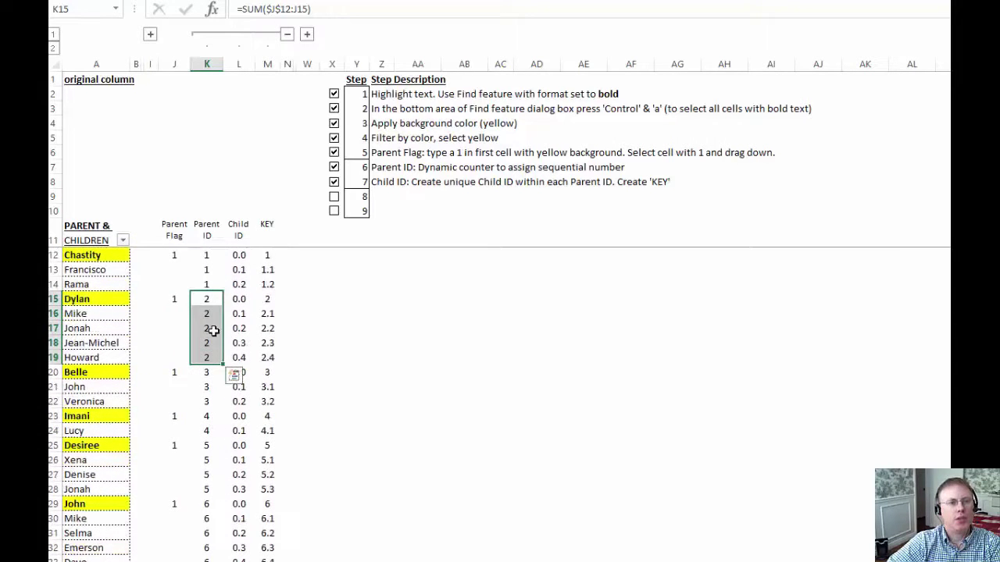
{"action": "left_click", "coordinate": [213, 331]}
{"action": "left_click", "coordinate": [175, 329]}
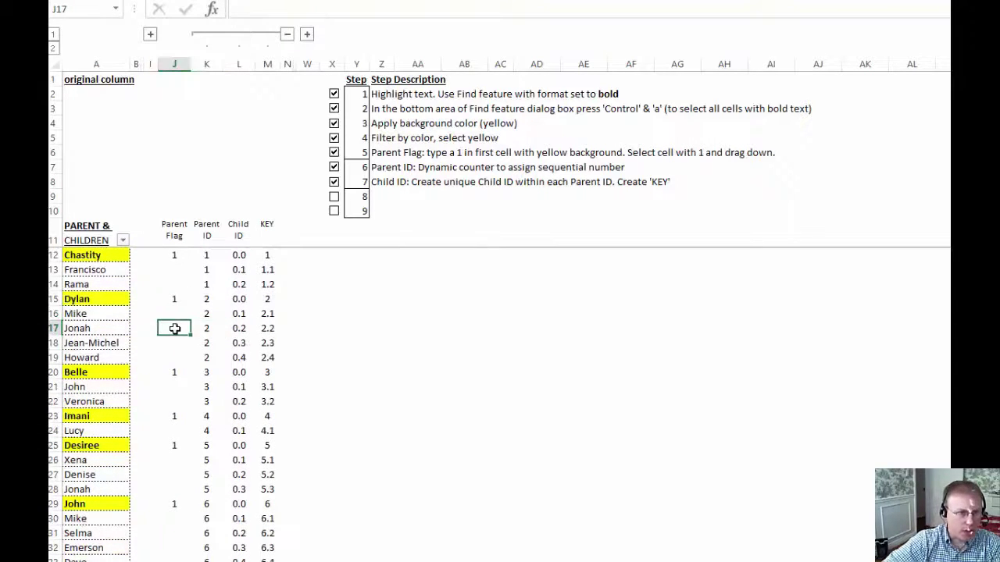
- Examine the Child ID formulas from L12 to L20 and how the counter behaves at each new parent
{"action": "left_click", "coordinate": [237, 271]}
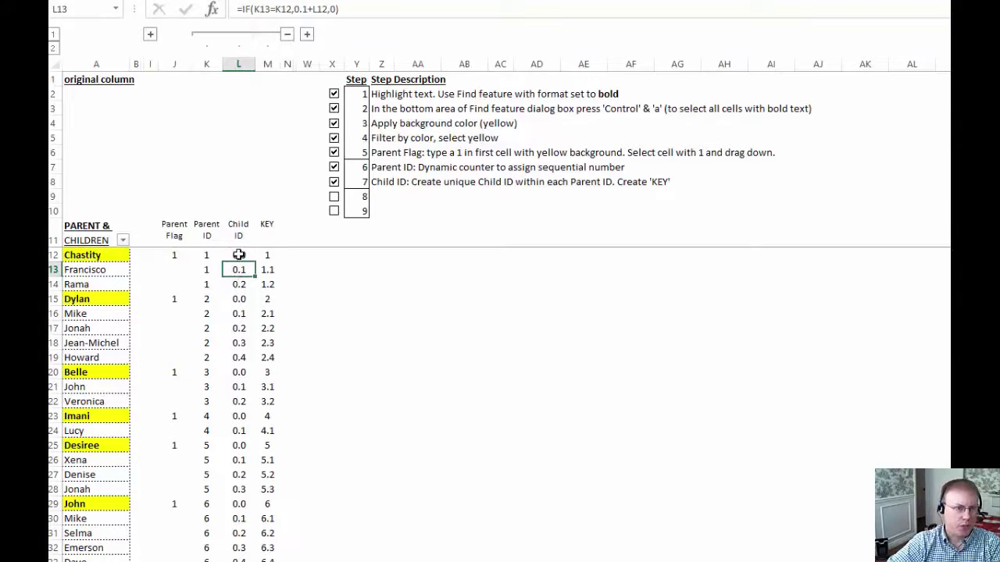
{"action": "left_click", "coordinate": [239, 255]}
{"action": "left_click", "coordinate": [238, 270]}
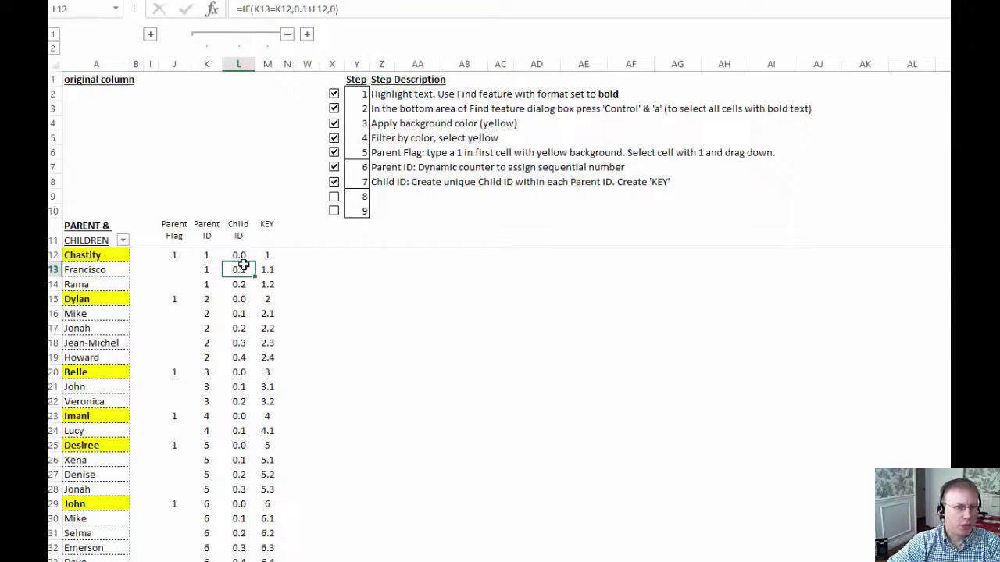
{"action": "left_click", "coordinate": [238, 285]}
{"action": "left_click", "coordinate": [238, 299]}
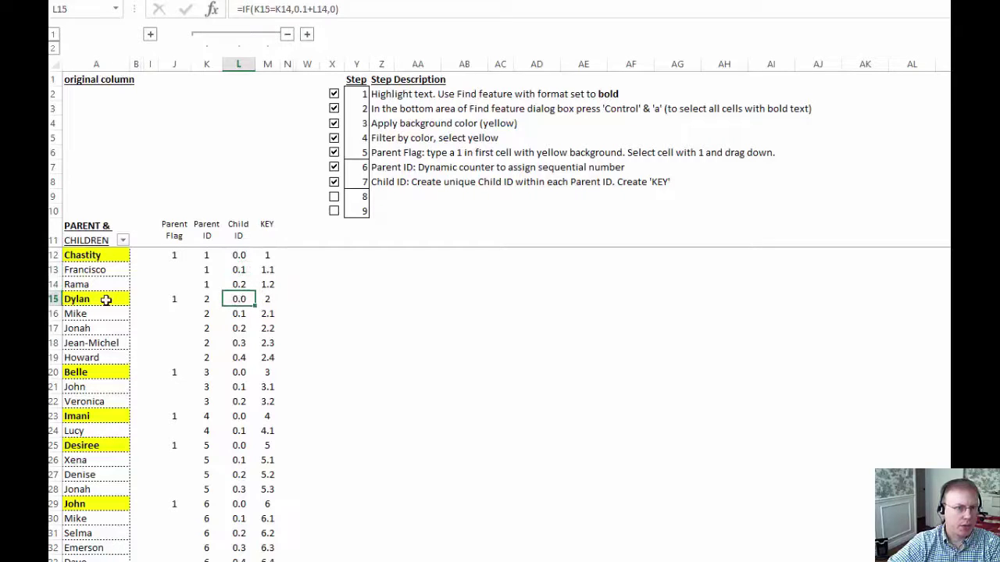
{"action": "left_click", "coordinate": [238, 314]}
{"action": "left_click", "coordinate": [239, 328]}
{"action": "left_click", "coordinate": [238, 342]}
{"action": "left_click", "coordinate": [238, 357]}
{"action": "left_click", "coordinate": [238, 372]}
{"action": "scroll", "coordinate": [238, 383], "scroll_direction": "down", "scroll_amount": 5}
{"action": "scroll", "coordinate": [238, 383], "scroll_direction": "up", "scroll_amount": 5}
- Inspect the KEY formula in M12 that combines Parent ID and Child ID, and review the keys down the column
{"action": "left_click", "coordinate": [268, 255]}
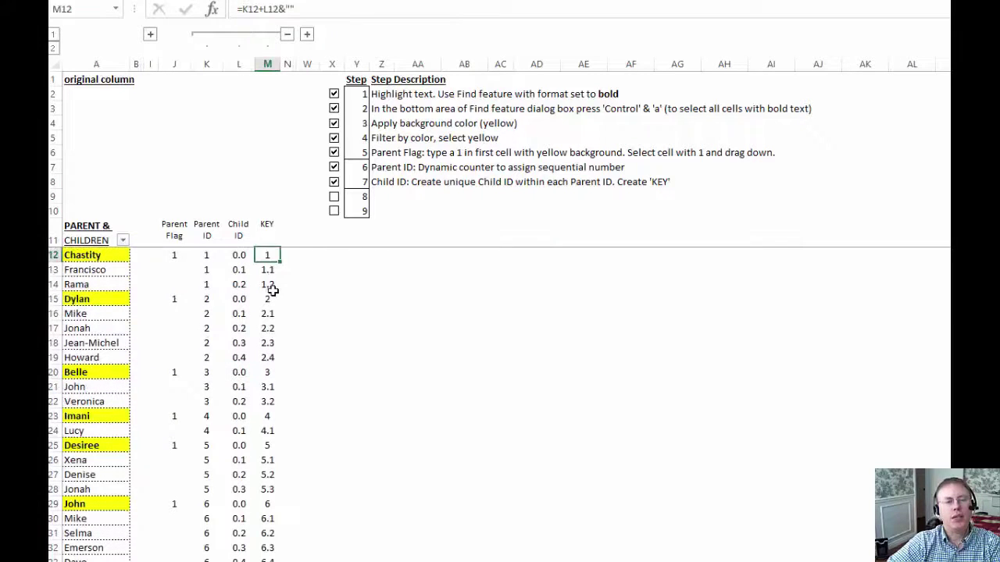
{"action": "key", "text": "F2"}
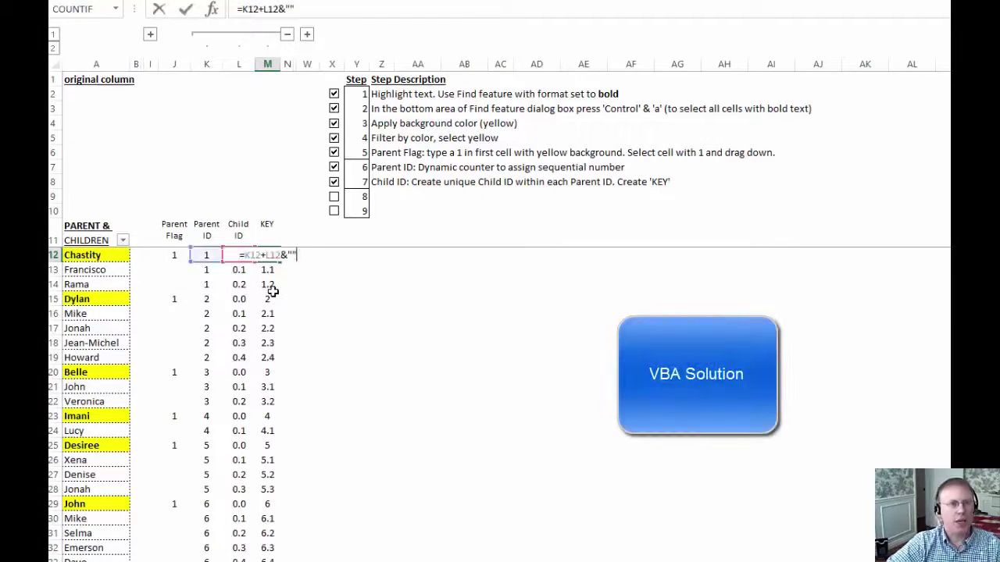
{"action": "key", "text": "Escape"}
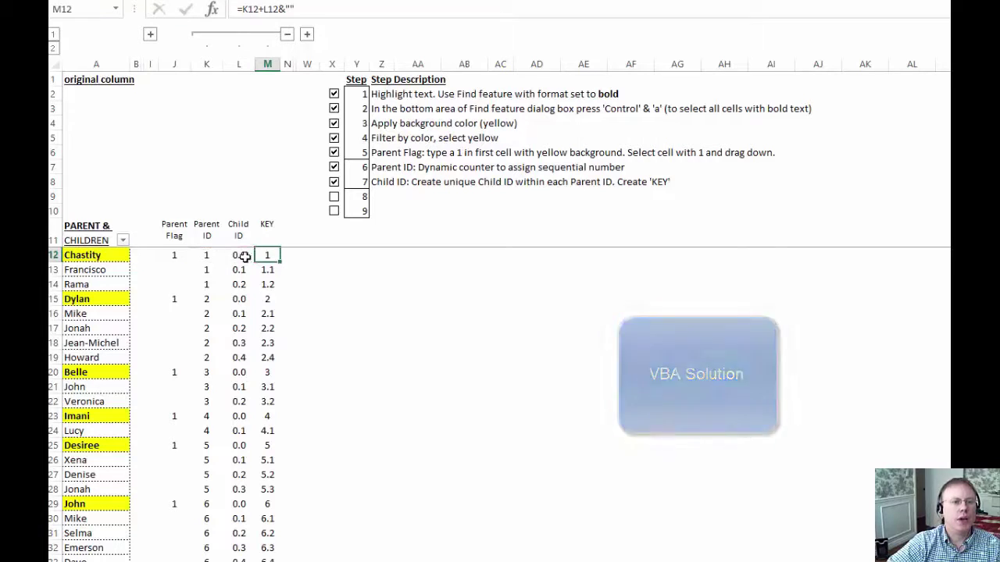
{"action": "left_click", "coordinate": [268, 226]}
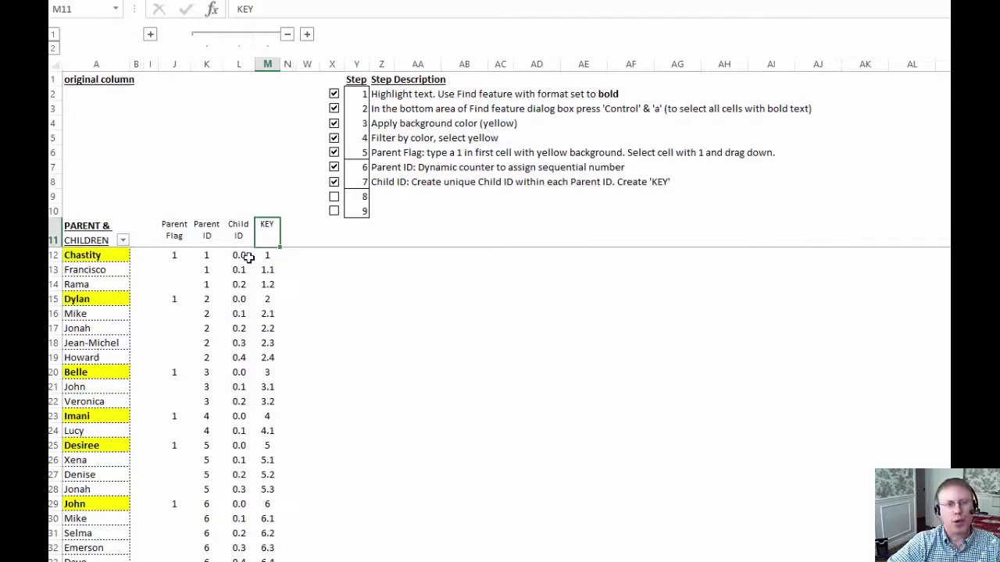
{"action": "scroll", "coordinate": [251, 258], "scroll_direction": "down", "scroll_amount": 4}
{"action": "scroll", "coordinate": [257, 255], "scroll_direction": "up", "scroll_amount": 4}
- Check off steps 8 and 9 in the step list and expand the collapsed counter and lookup grid columns
{"action": "left_click", "coordinate": [333, 196]}
{"action": "left_click", "coordinate": [334, 211]}
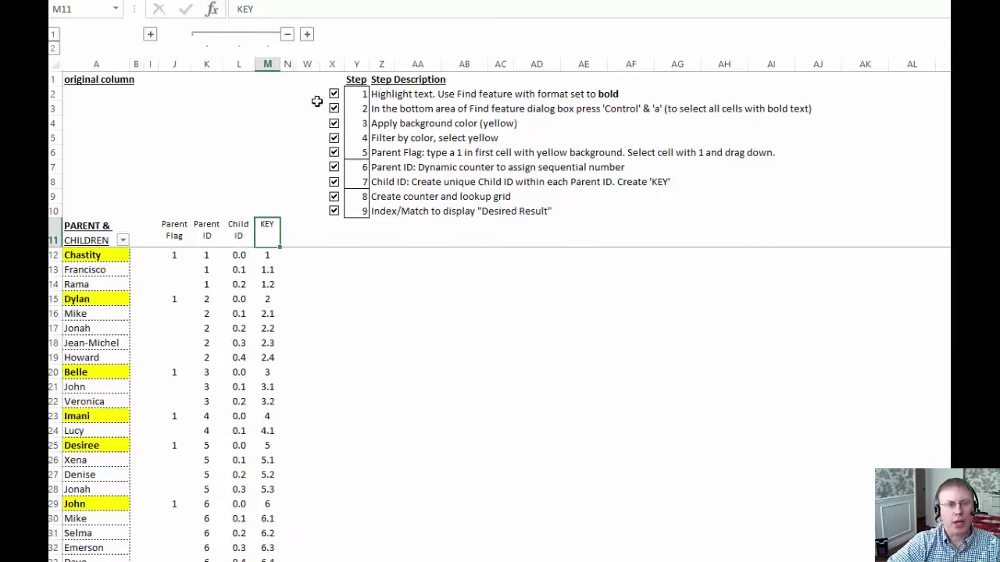
{"action": "left_click", "coordinate": [306, 34]}
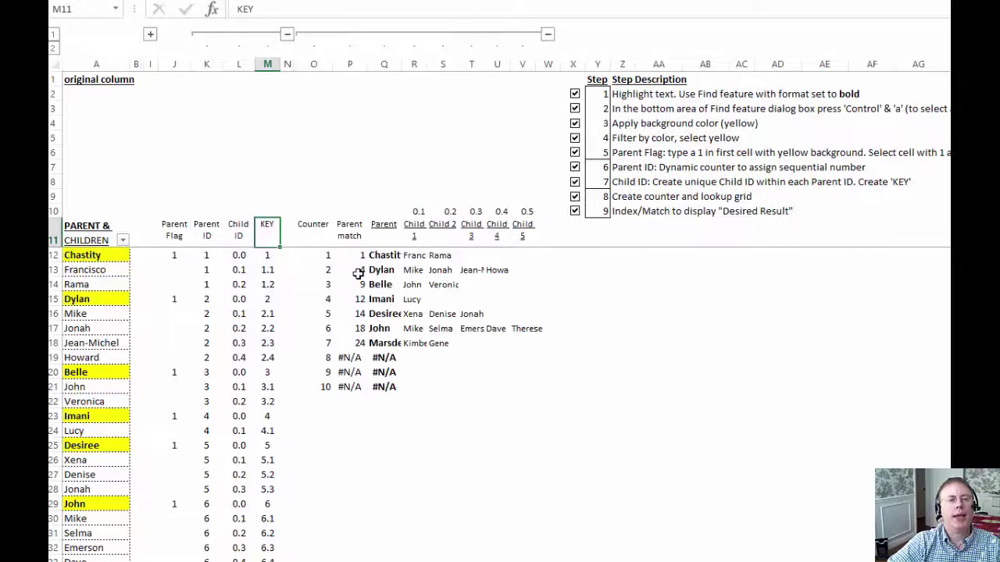
- Examine the Counter column header and its first two values in O12 and O13
{"action": "left_click", "coordinate": [315, 241]}
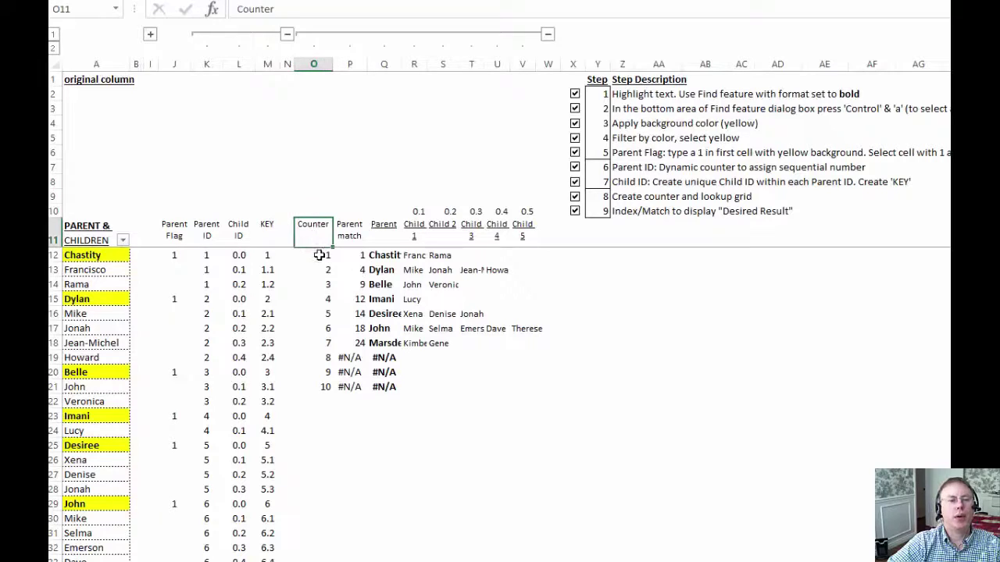
{"action": "left_click", "coordinate": [319, 255]}
{"action": "left_click", "coordinate": [320, 271]}
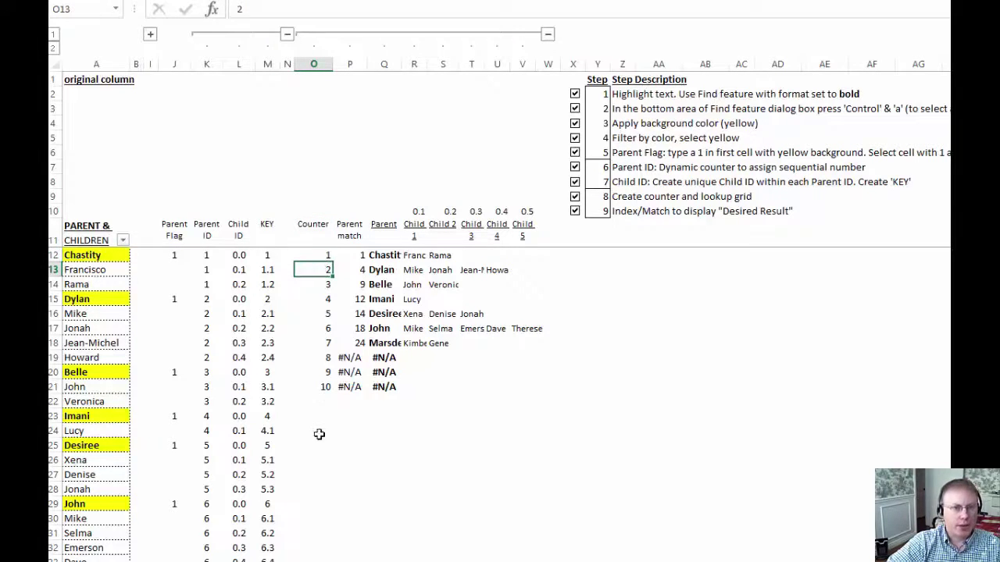
- Inspect the Parent match formulas in P14 and P17 and trace their references to the Counter and Parent ID columns
{"action": "left_click", "coordinate": [352, 284]}
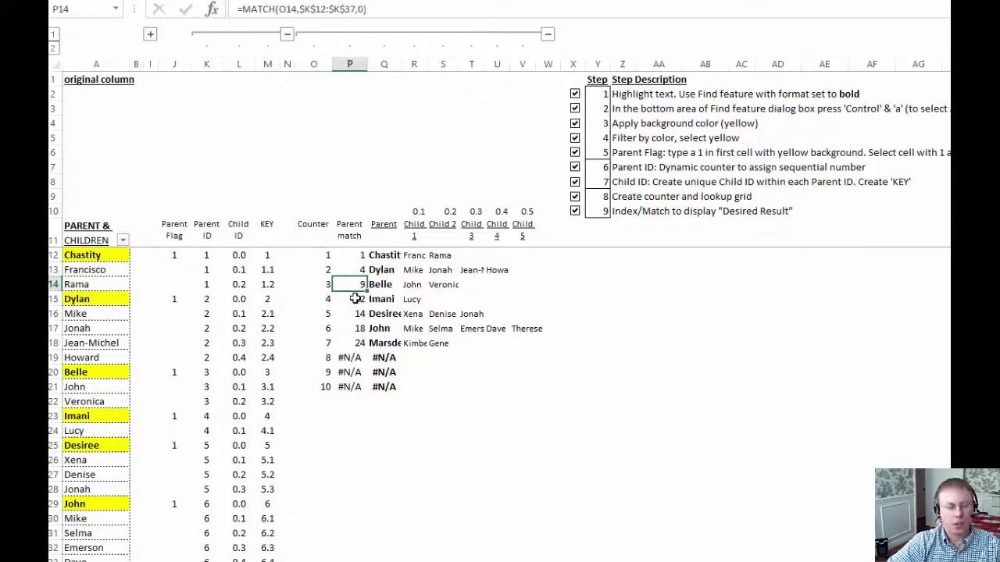
{"action": "key", "text": "F2"}
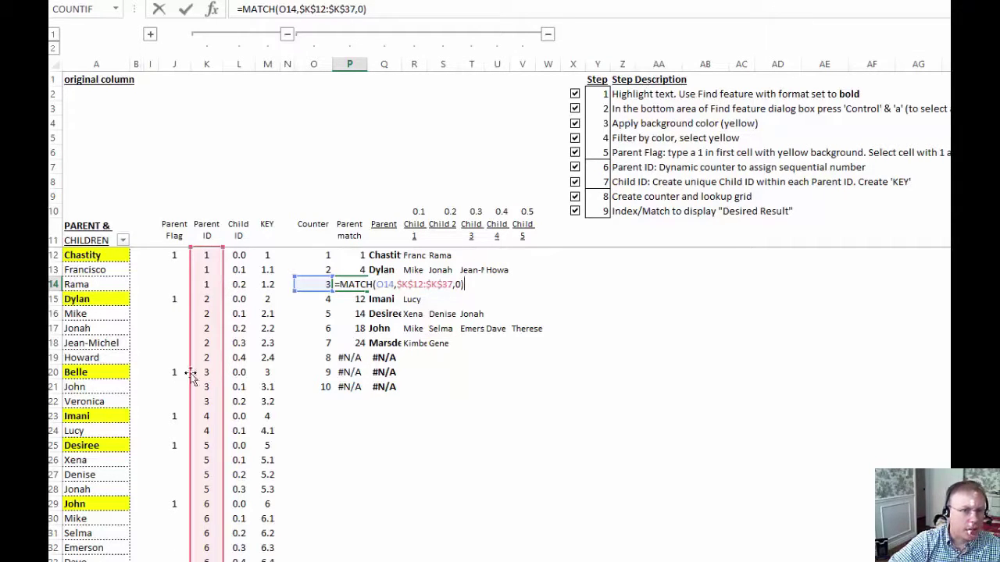
{"action": "key", "text": "ctrl+Return"}
{"action": "left_click", "coordinate": [351, 327]}
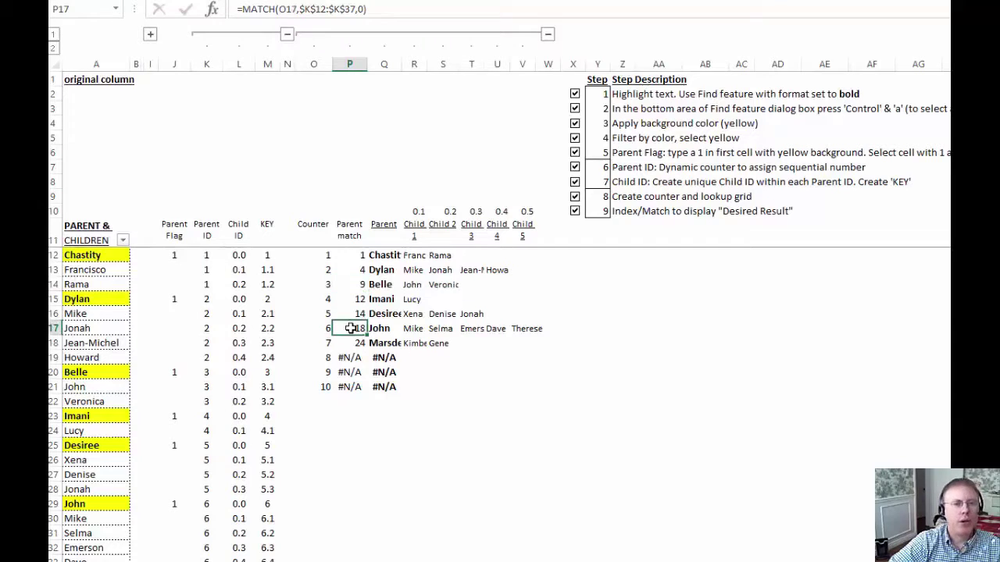
{"action": "key", "text": "F2"}
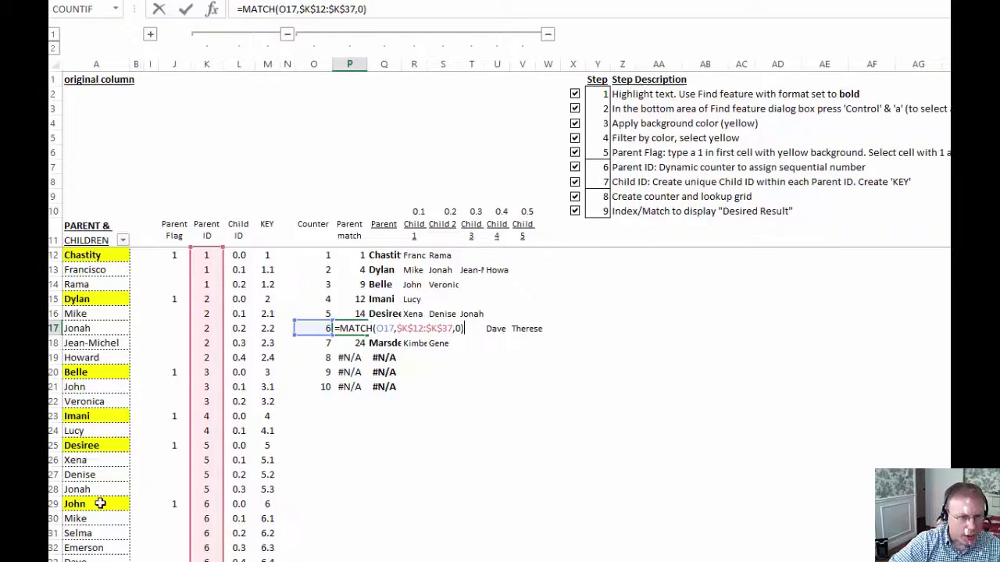
{"action": "key", "text": "ctrl+Return"}
- Inspect the Parent column's INDEX formulas in Q12, Q14 and Q16 and the ranges they reference
{"action": "left_click", "coordinate": [382, 258]}
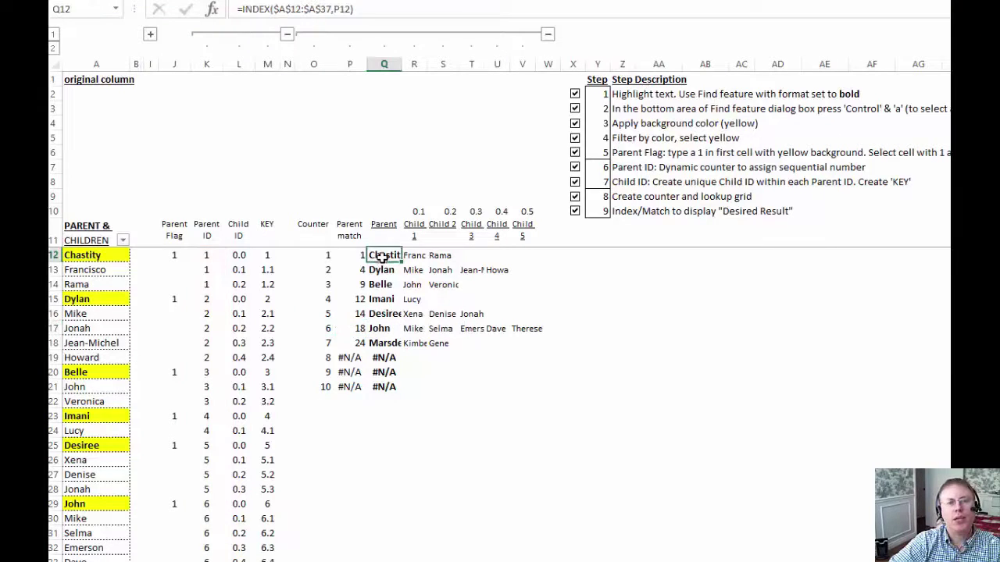
{"action": "left_click", "coordinate": [382, 284]}
{"action": "key", "text": "F2"}
{"action": "key", "text": "Escape"}
{"action": "left_click", "coordinate": [385, 314]}
{"action": "key", "text": "F2"}
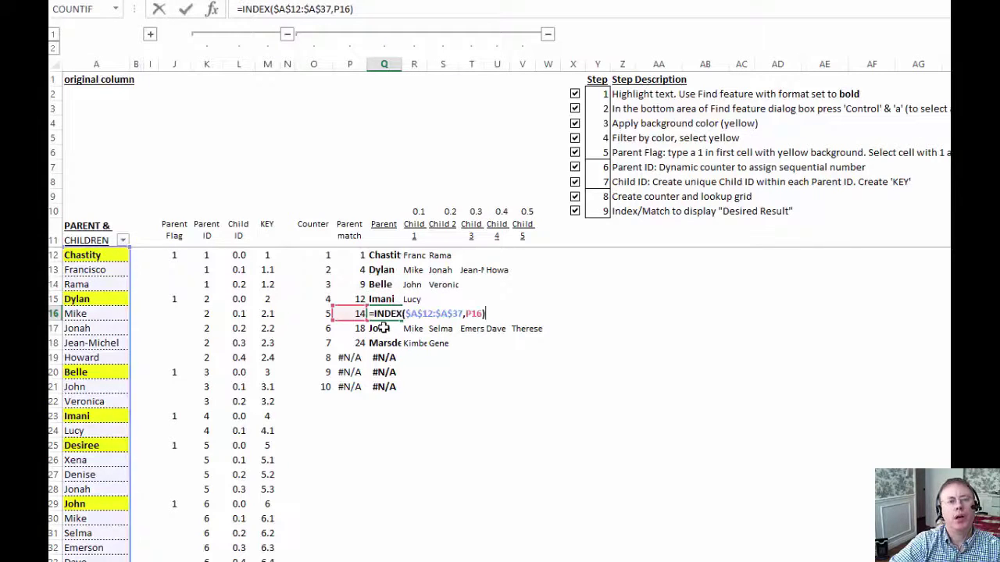
{"action": "key", "text": "ctrl+Return"}
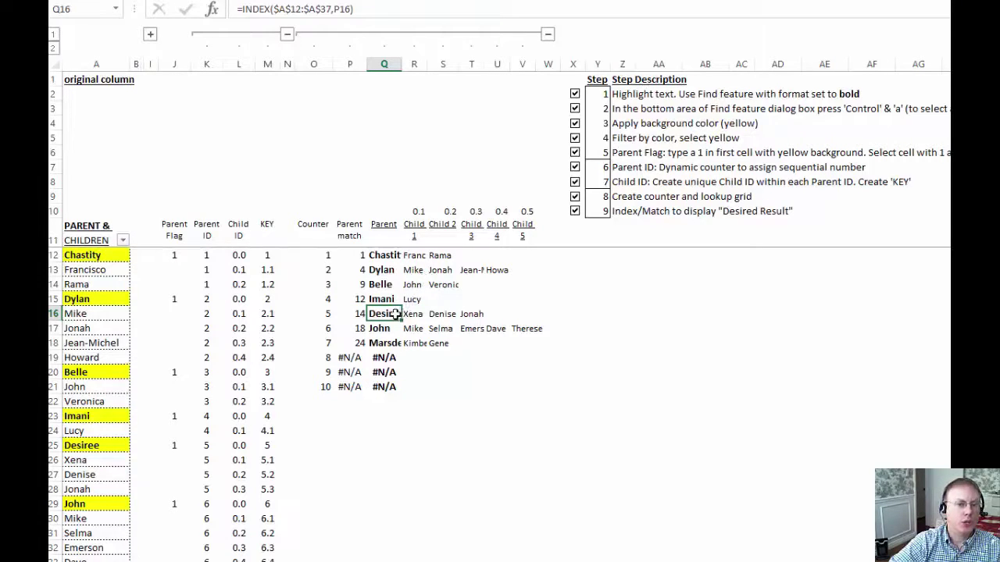
- Inspect the Child 2 IFERROR/INDEX/MATCH formula in S12 and trace the cells and ranges it references
{"action": "left_click", "coordinate": [438, 255]}
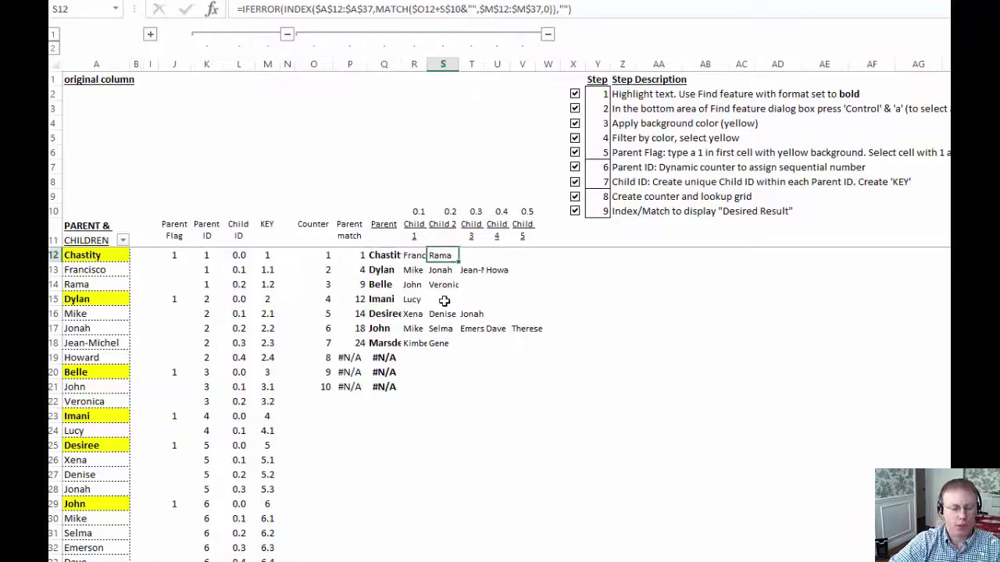
{"action": "key", "text": "F2"}
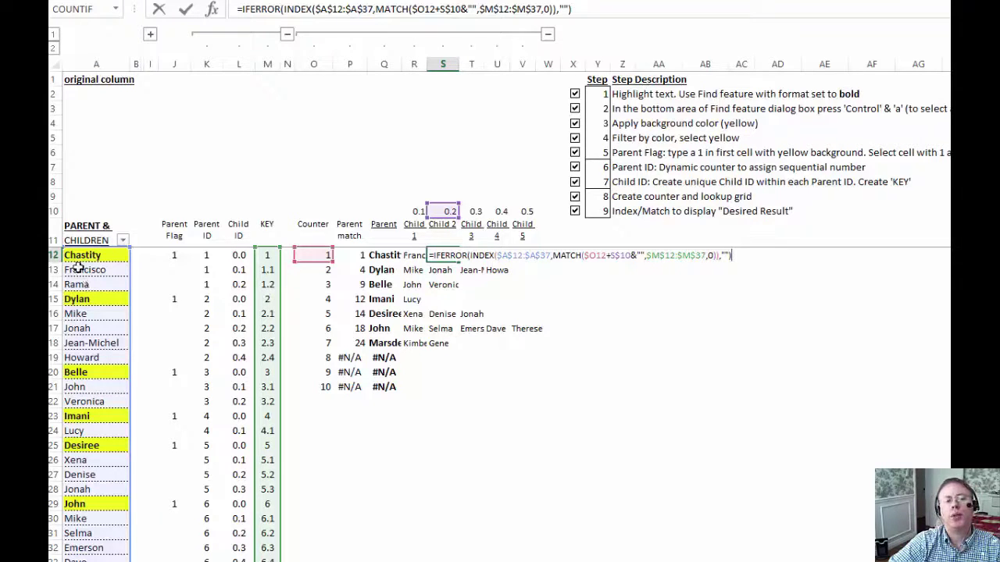
{"action": "key", "text": "Return"}
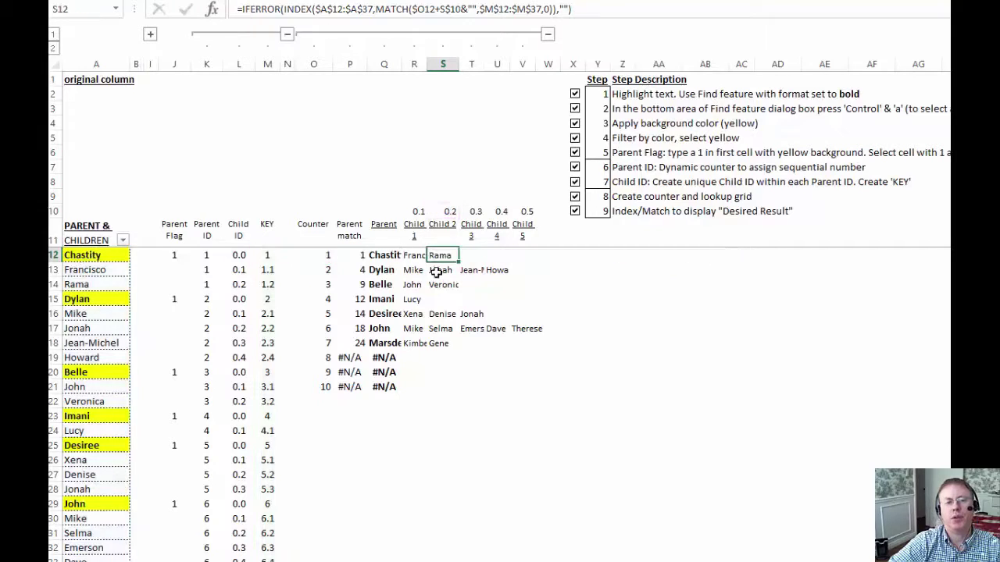
- Copy the Child 2 formula from S14 into S16 and inspect the references of the pasted formula
{"action": "left_click", "coordinate": [443, 284]}
{"action": "key", "text": "ctrl+c"}
{"action": "left_click", "coordinate": [441, 315]}
{"action": "key", "text": "Return"}
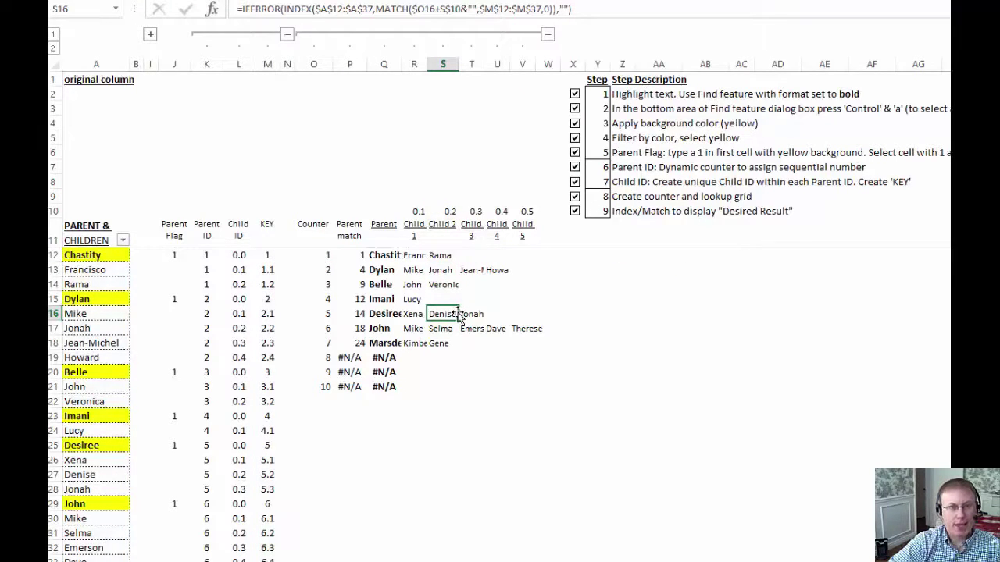
{"action": "double_click", "coordinate": [460, 316]}
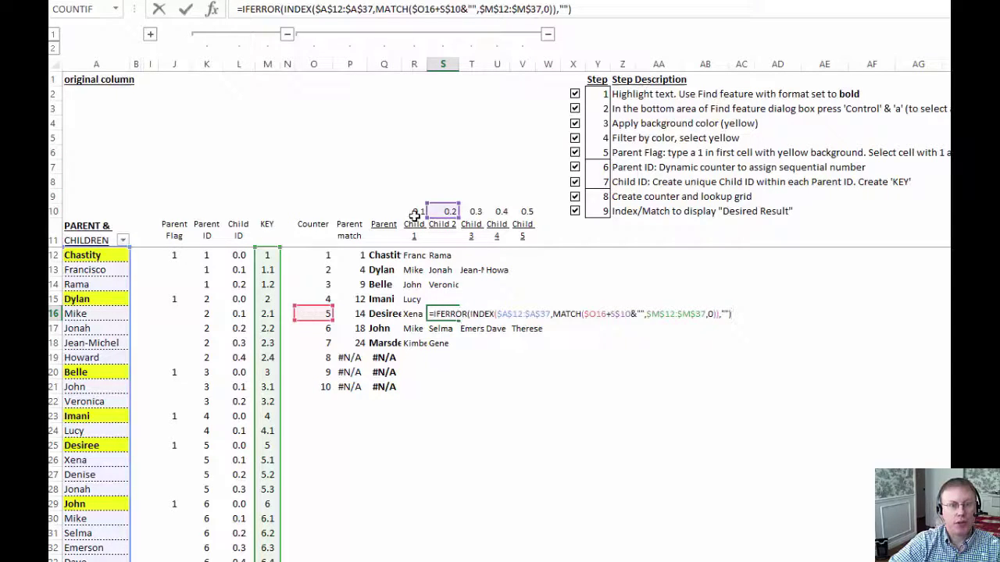
{"action": "key", "text": "Escape"}
- Inspect the Child 4 formula in U17 and trace its lookup to the KEY in M33 and the matching entry in A33
{"action": "left_click", "coordinate": [497, 328]}
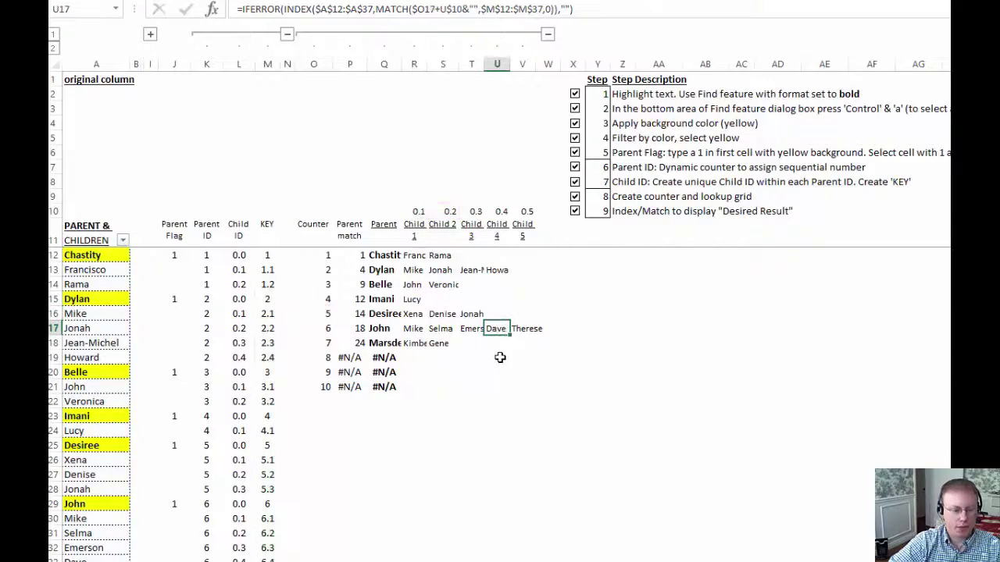
{"action": "key", "text": "F2"}
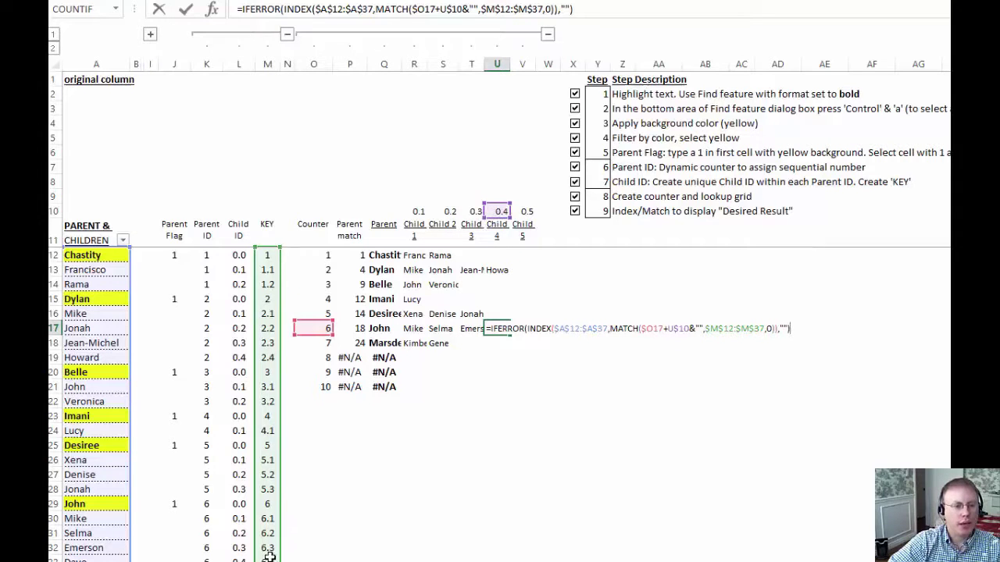
{"action": "scroll", "coordinate": [266, 551], "scroll_direction": "down", "scroll_amount": 1}
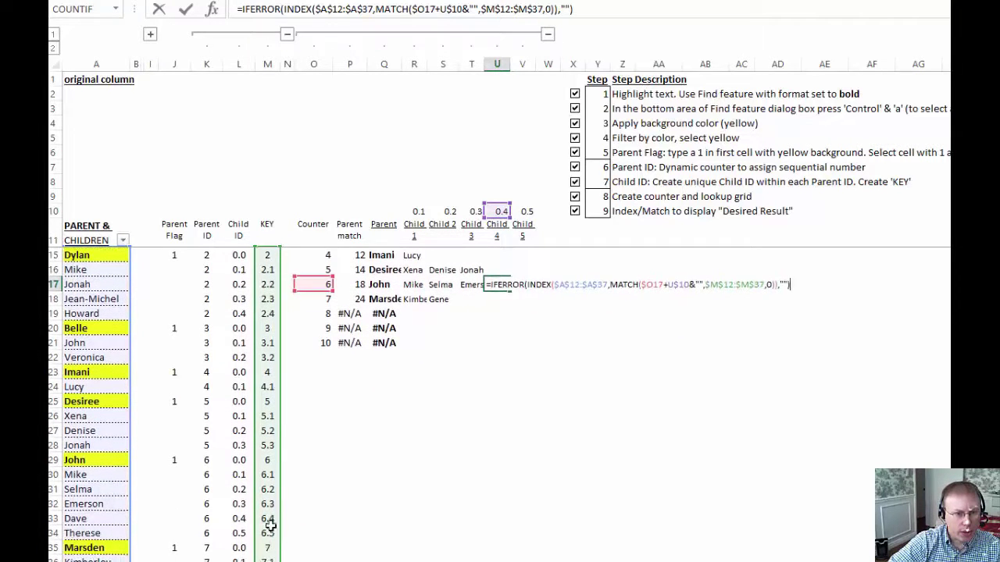
{"action": "key", "text": "ctrl+Return"}
{"action": "left_click", "coordinate": [267, 518]}
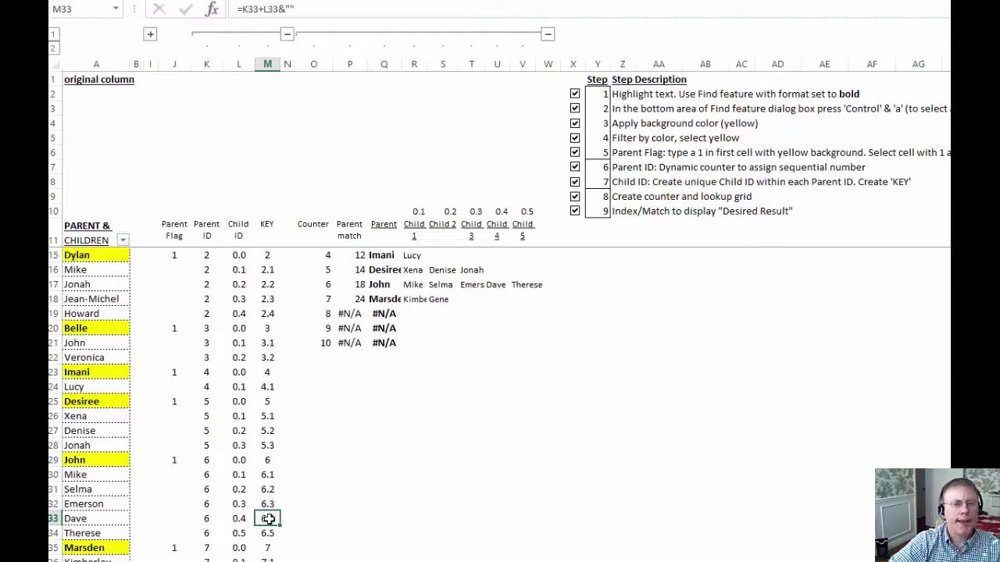
{"action": "left_click", "coordinate": [101, 519]}
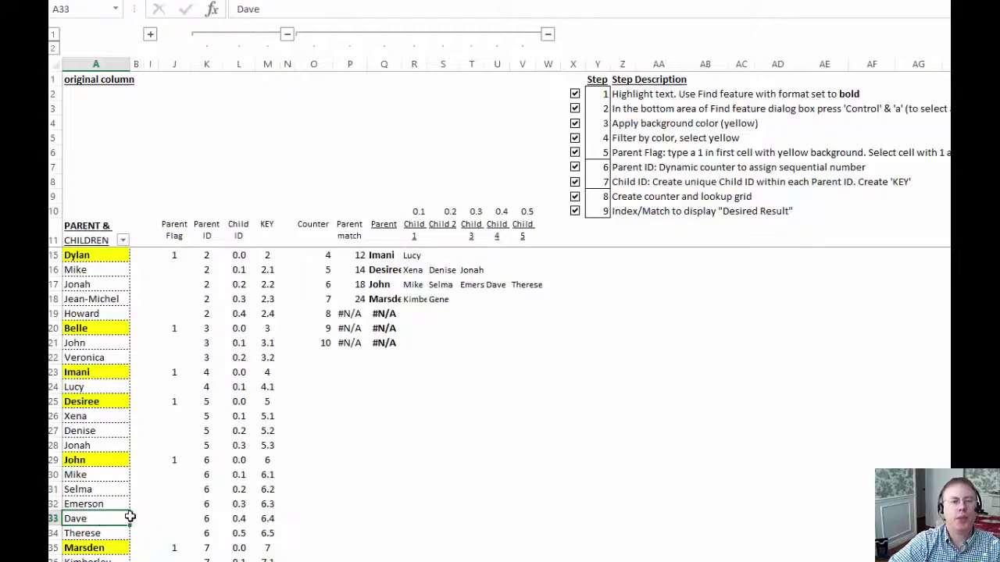
{"action": "scroll", "coordinate": [325, 429], "scroll_direction": "up", "scroll_amount": 1}
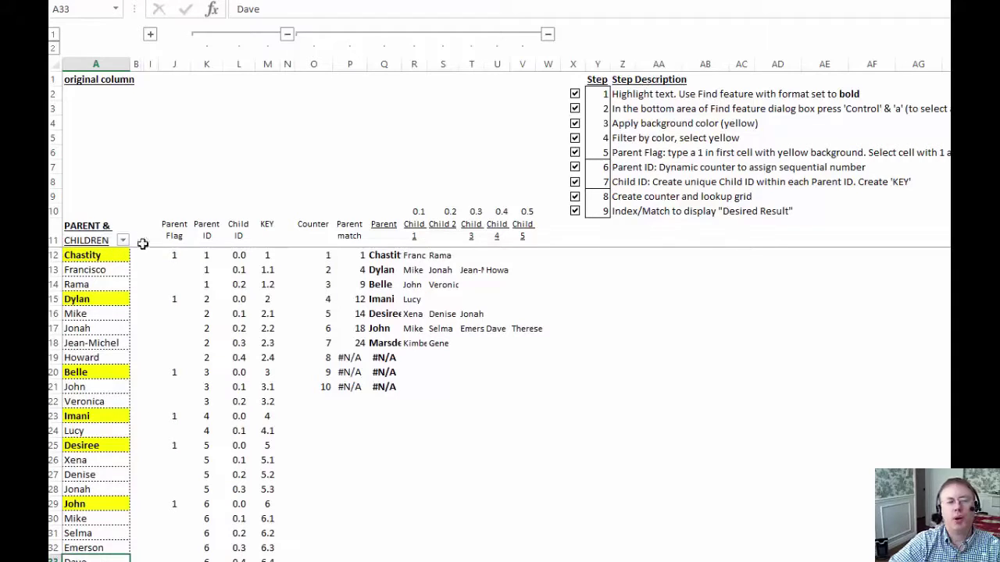
- Copy the ParentEquals1 function code from cell B2 of the vba code sheet
{"action": "left_click", "coordinate": [386, 460]}
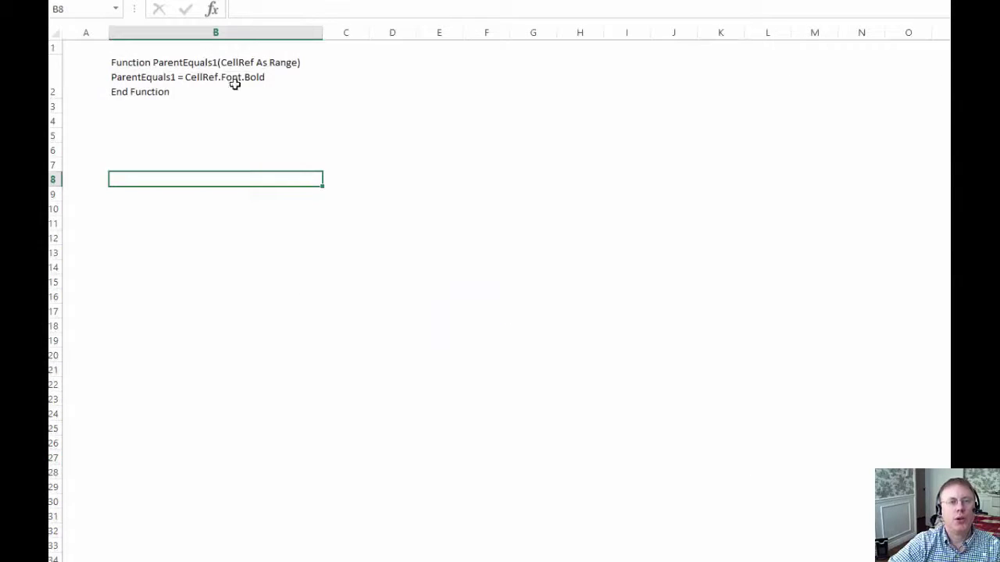
{"action": "left_click", "coordinate": [206, 73]}
{"action": "left_click_drag", "start_coordinate": [459, 20], "coordinate": [465, 64]}
{"action": "left_click_drag", "start_coordinate": [295, 38], "coordinate": [238, 8]}
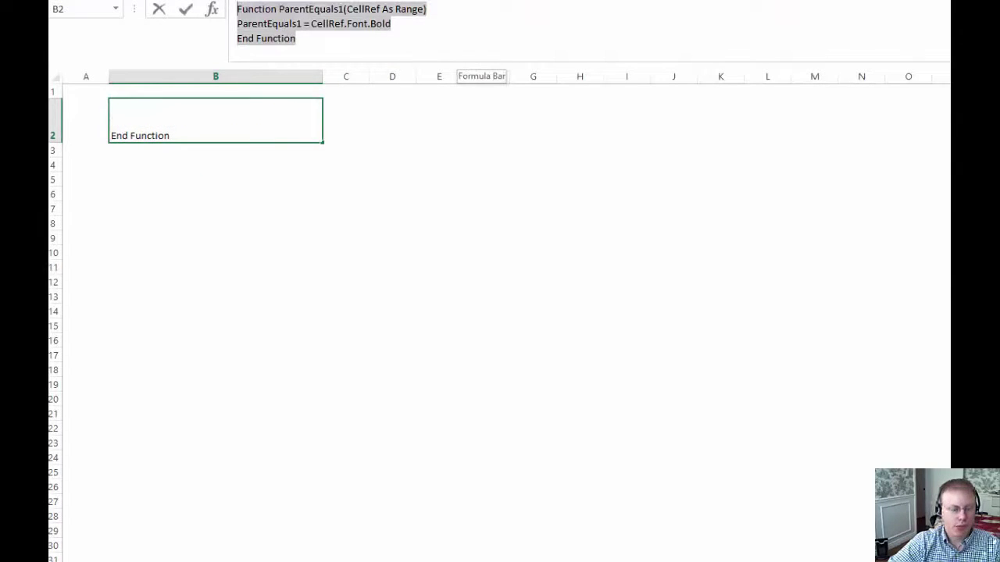
{"action": "key", "text": "Escape"}
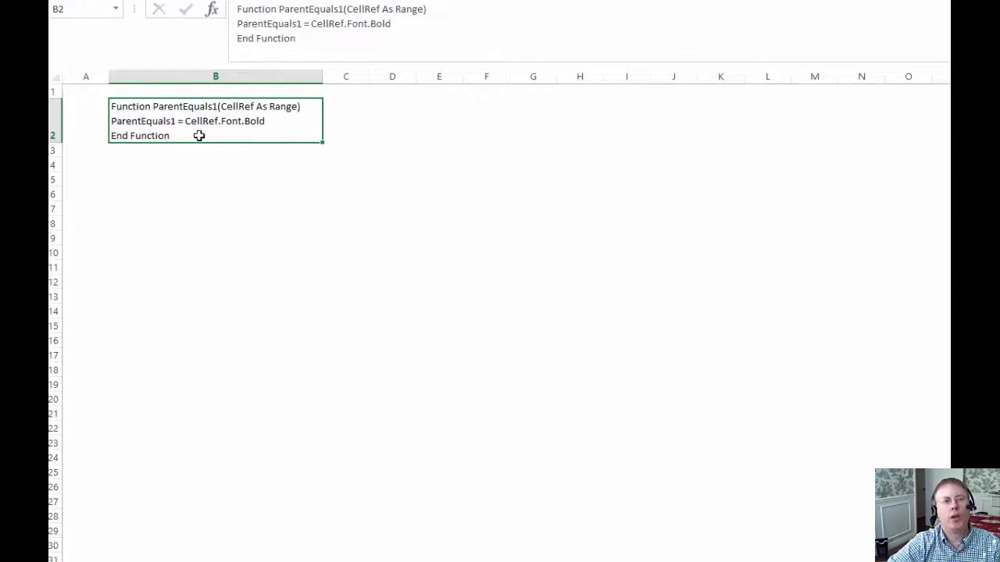
{"action": "left_click", "coordinate": [169, 175]}
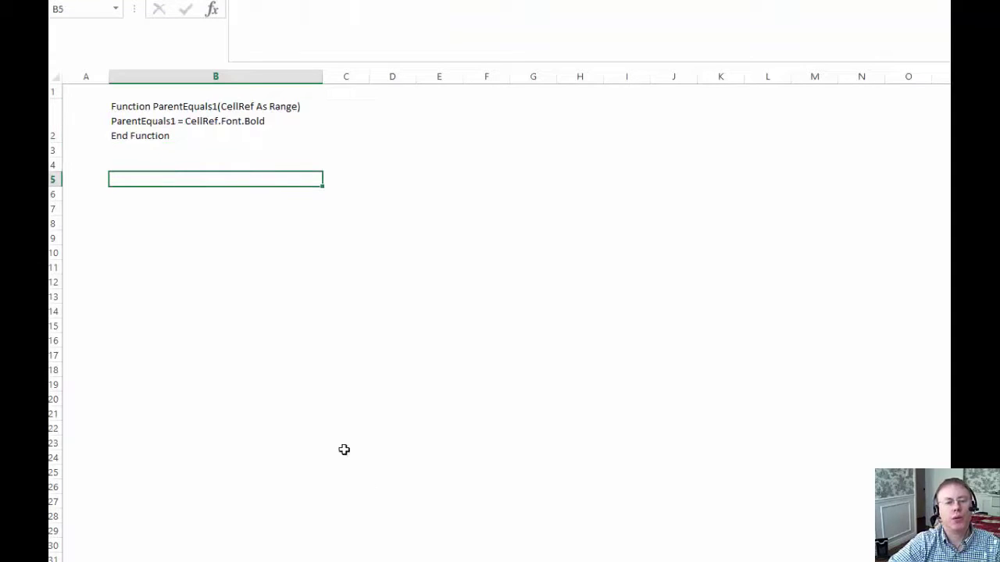
- Return to the second solution sheet and save the workbook in OZ Challenges as macro-enabled "Oz Challenge Unstack Columns vba"
{"action": "key", "text": "ctrl+Page_Up"}
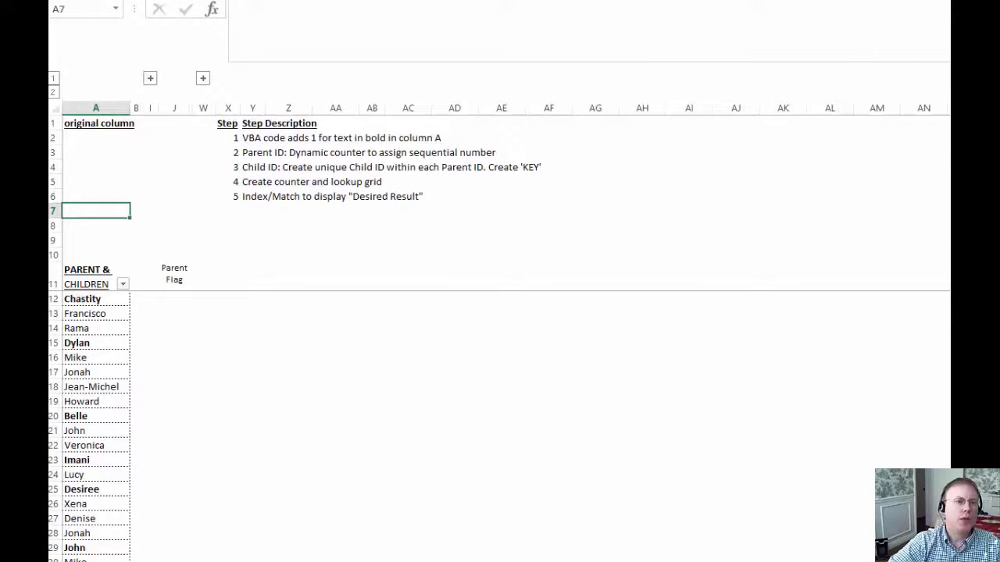
{"action": "left_click", "coordinate": [90, 123]}
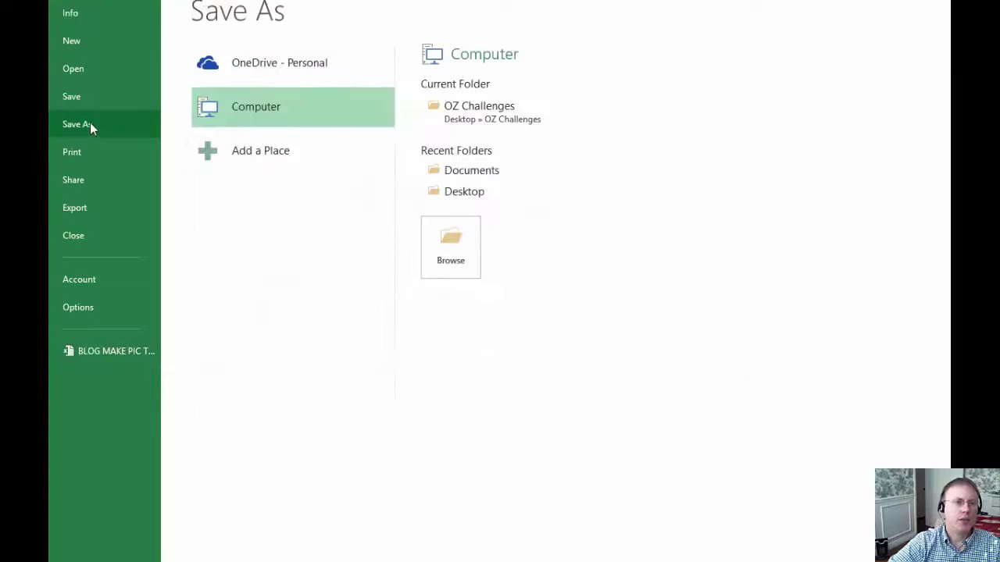
{"action": "left_click", "coordinate": [479, 109]}
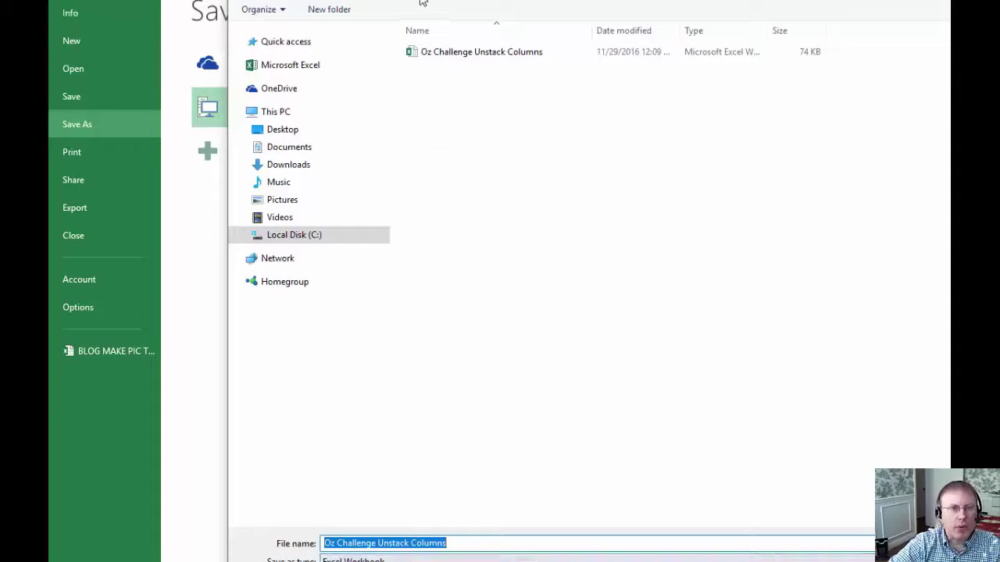
{"action": "left_click_drag", "start_coordinate": [424, 2], "coordinate": [403, 14]}
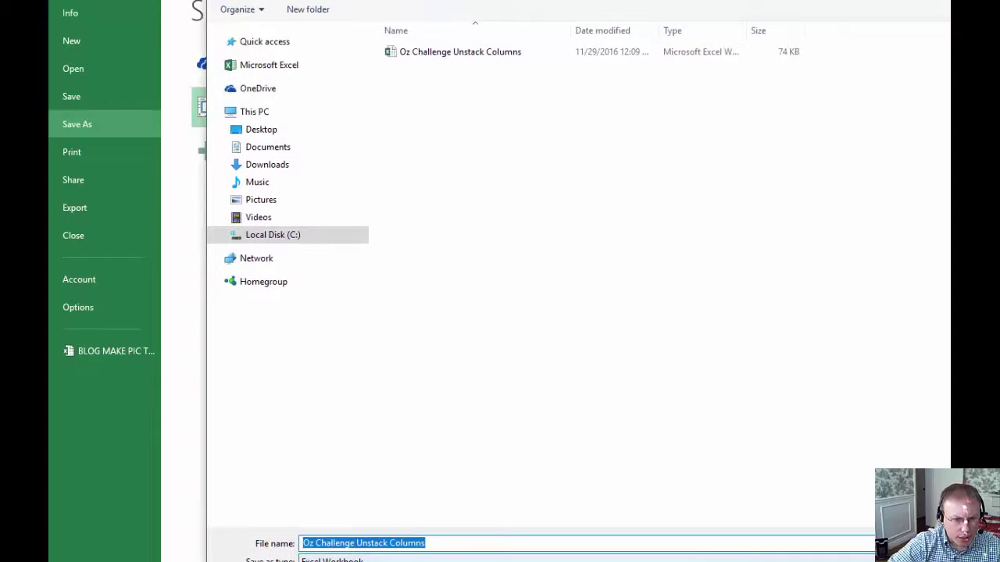
{"action": "left_click", "coordinate": [381, 560]}
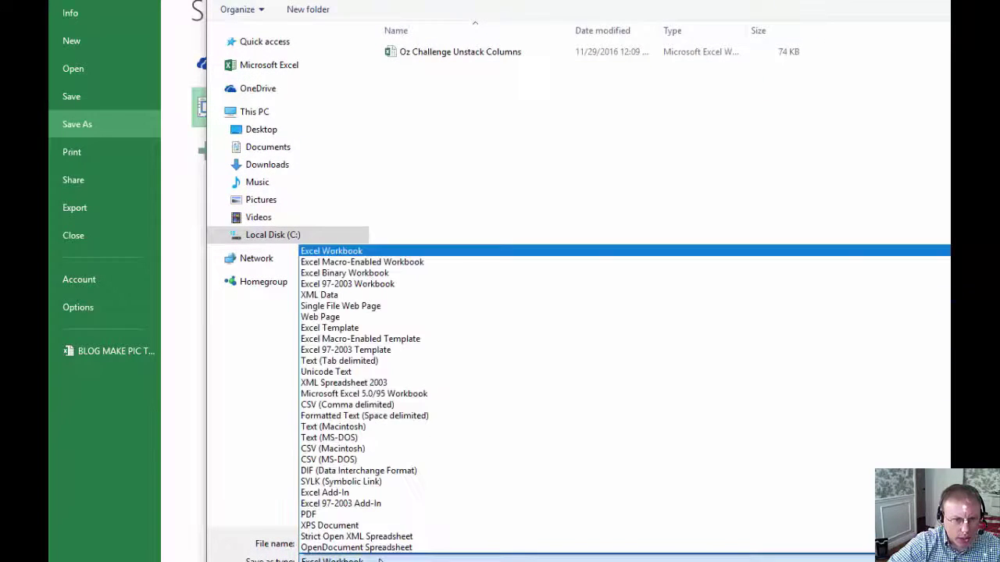
{"action": "left_click", "coordinate": [354, 269]}
{"action": "double_click", "coordinate": [469, 543]}
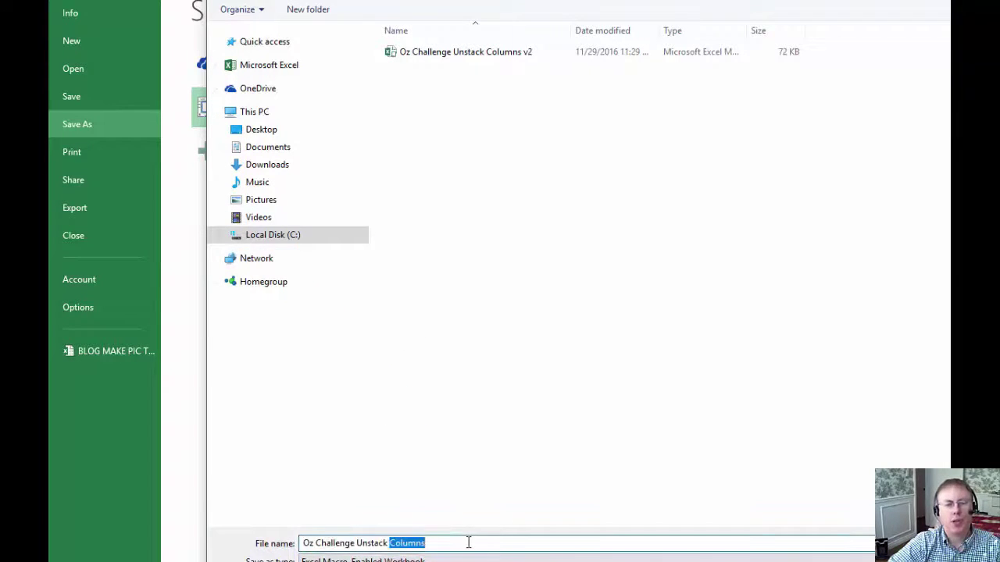
{"action": "left_click", "coordinate": [441, 544]}
{"action": "type", "text": "vba"}
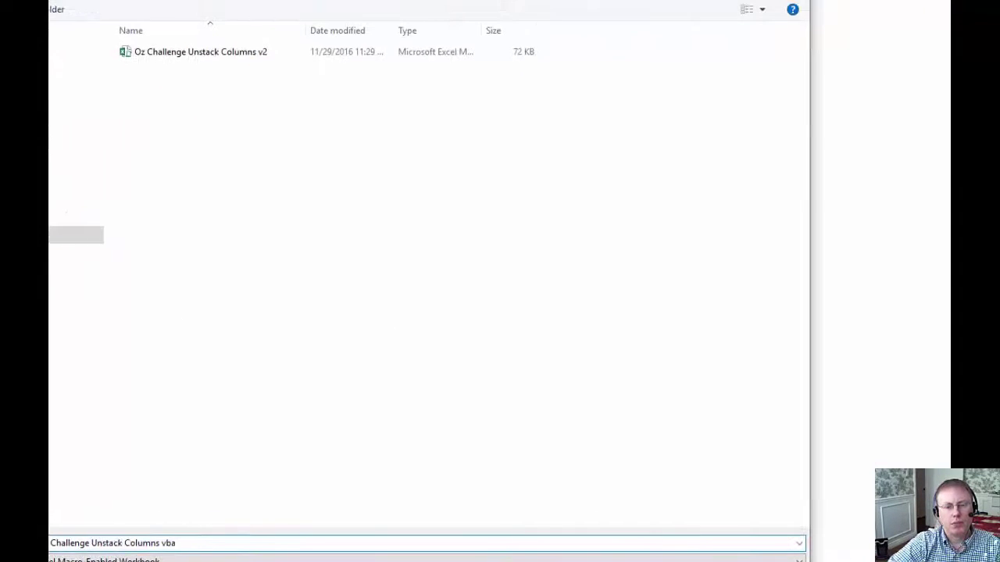
{"action": "key", "text": "Return"}
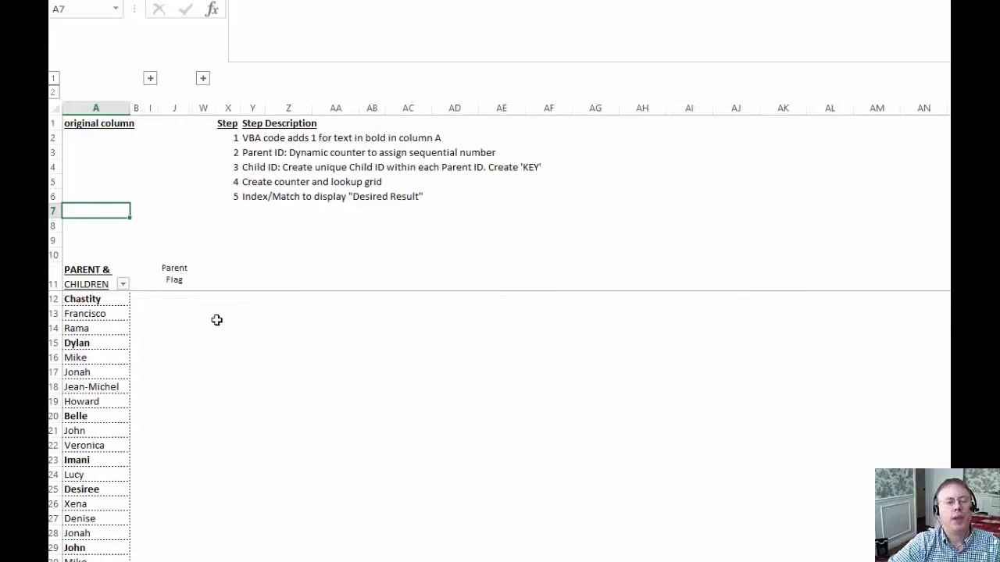
- Open the Visual Basic editor and insert a new module into the Oz Challenge Unstack Columns vba.xlsm project
{"action": "left_click", "coordinate": [486, 2]}
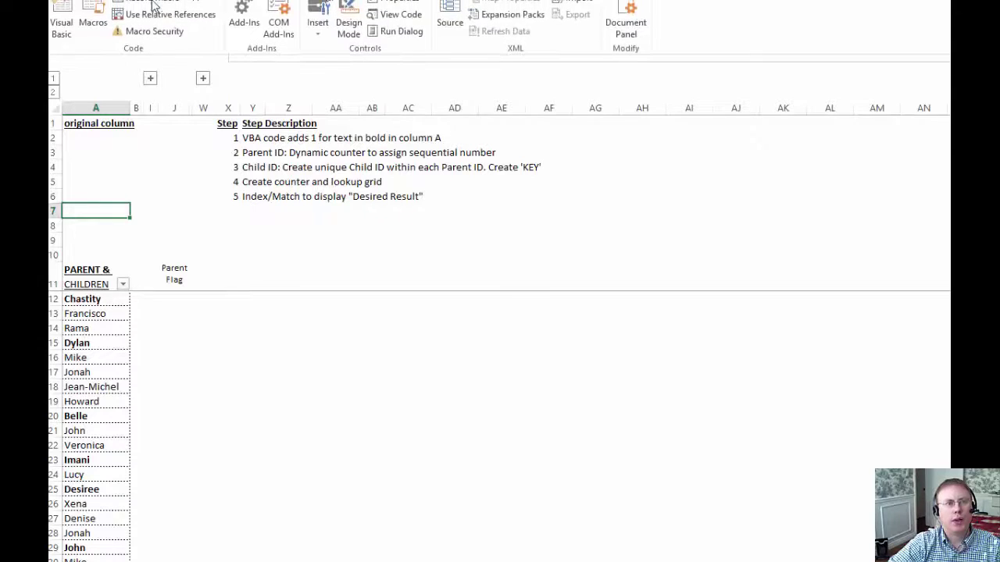
{"action": "left_click", "coordinate": [64, 16]}
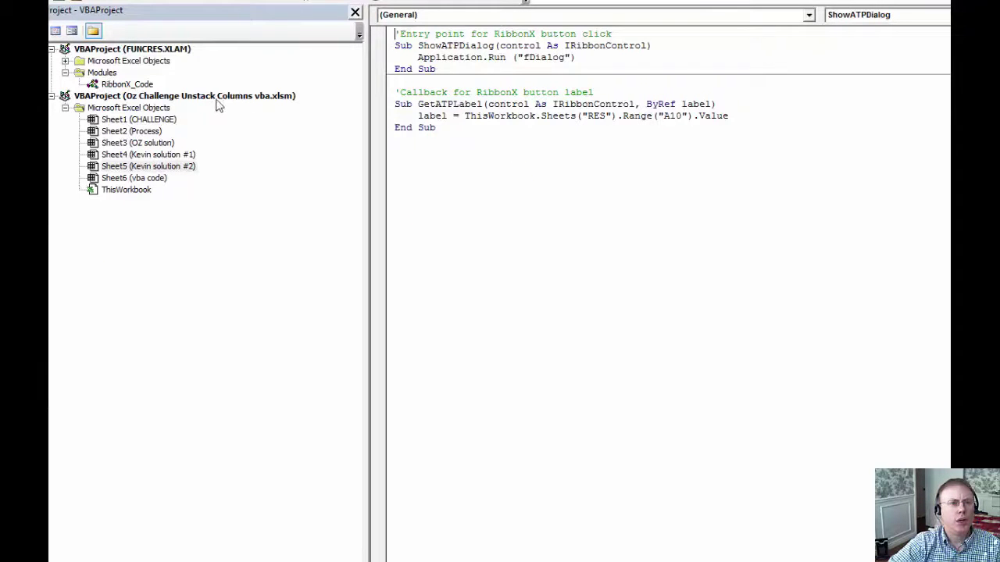
{"action": "left_click", "coordinate": [146, 97]}
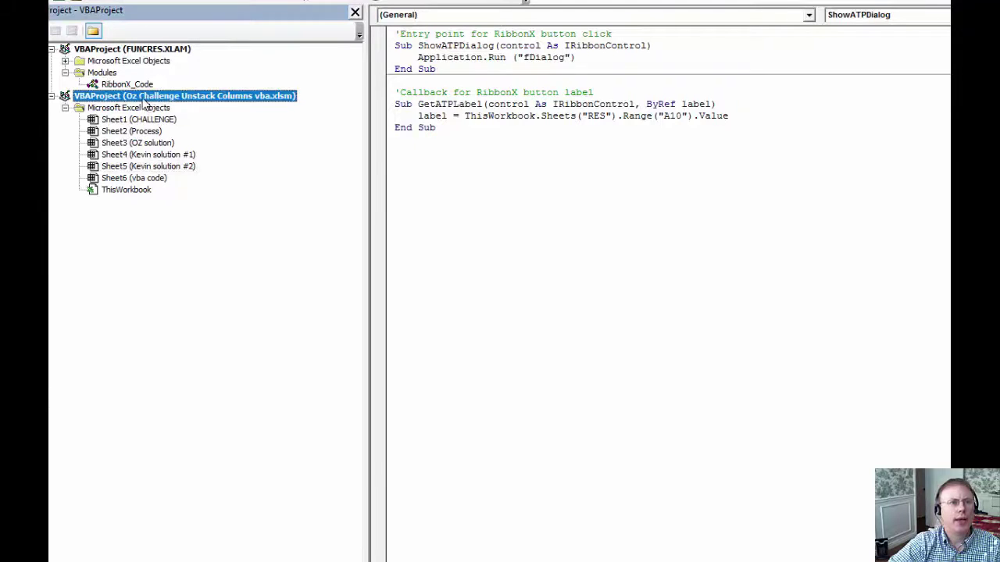
{"action": "right_click", "coordinate": [146, 103]}
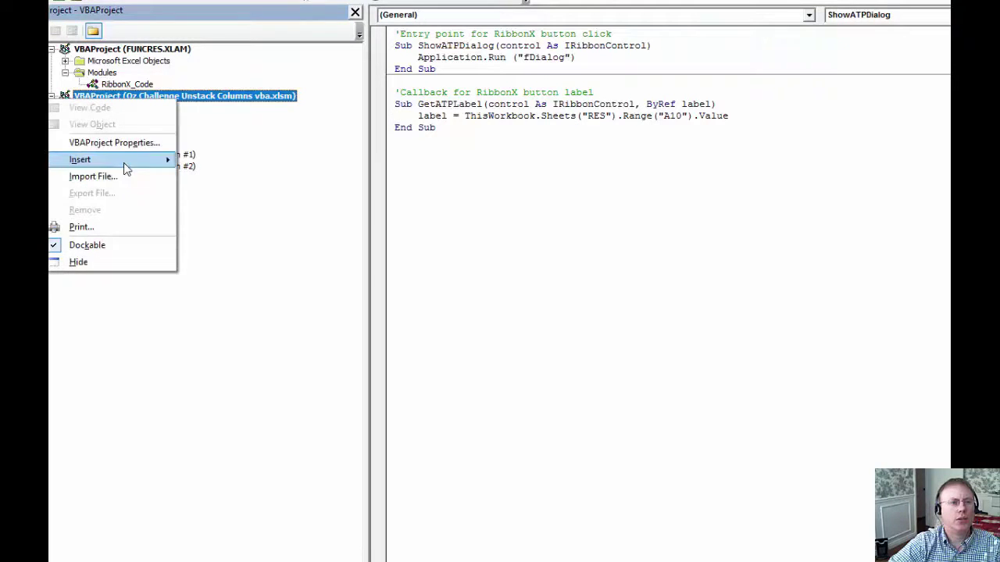
{"action": "mouse_move", "coordinate": [123, 163]}
{"action": "left_click", "coordinate": [209, 177]}
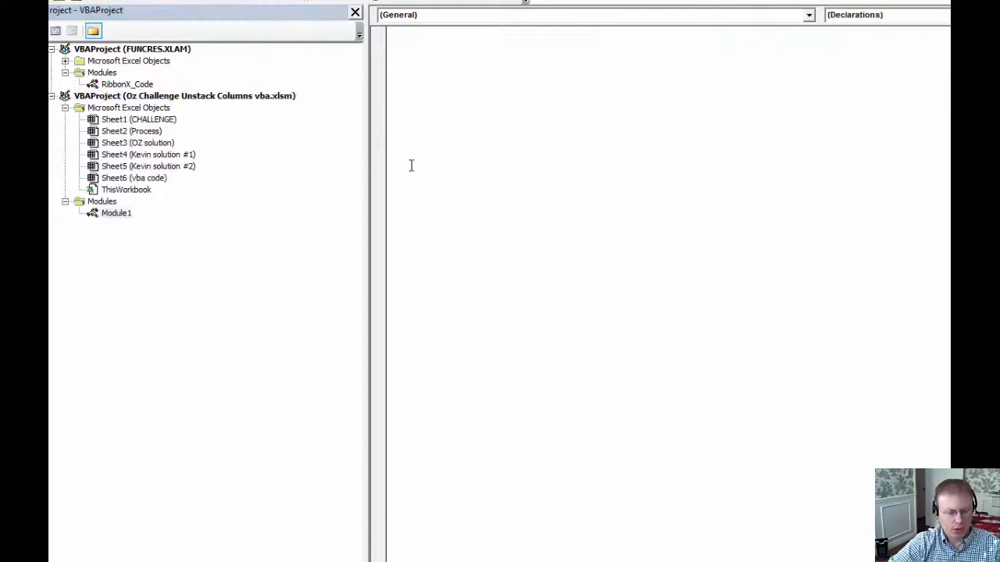
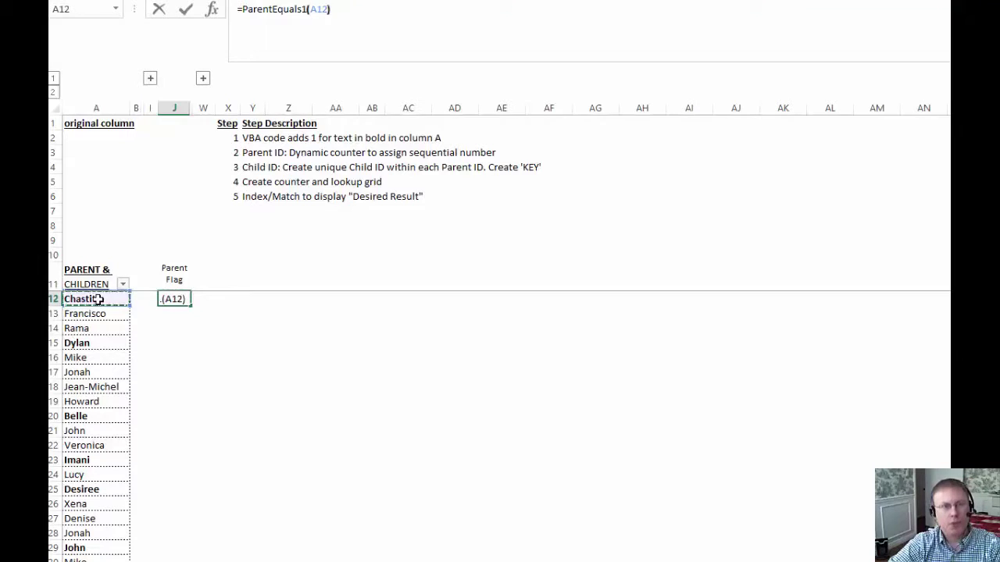
- Enter =ParentEquals1(A12) in Parent Flag cell J12 and fill it down to J18
{"action": "key", "text": "Return"}
{"action": "key", "text": "Up"}
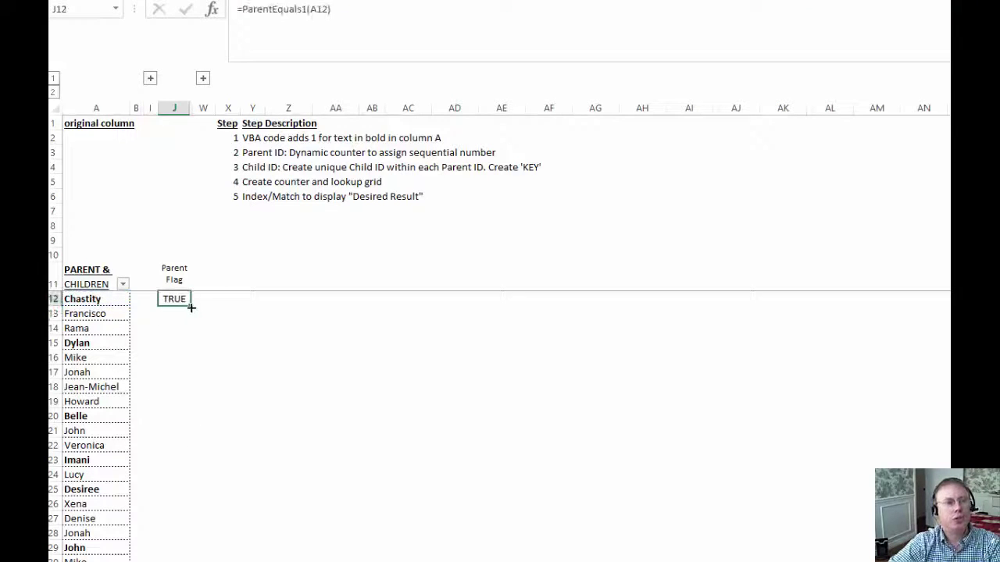
{"action": "left_click_drag", "start_coordinate": [191, 308], "coordinate": [194, 396]}
- Change the J12 formula to =ParentEquals1(A12)+0 and fill it down the Parent Flag column alongside the list
{"action": "left_click", "coordinate": [178, 300]}
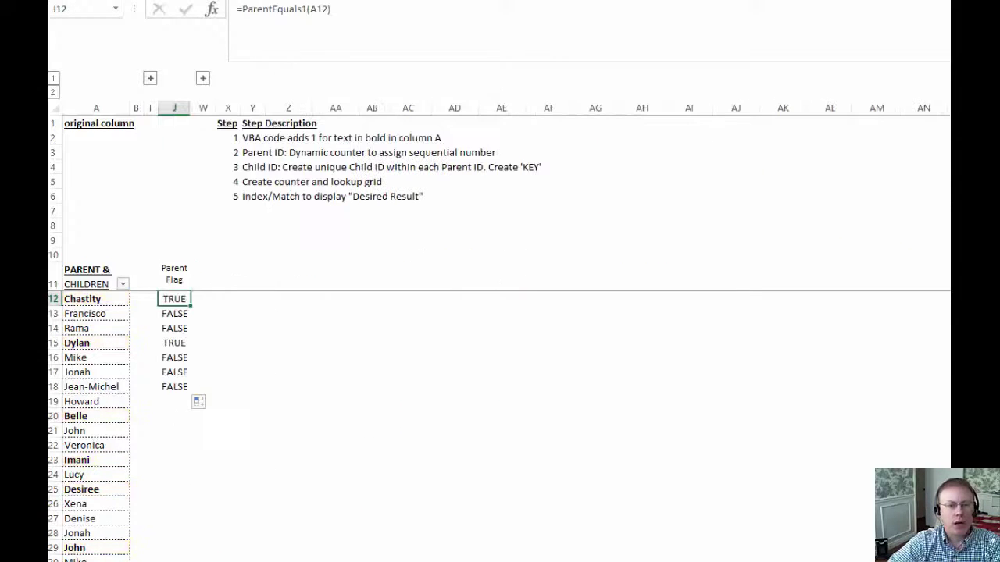
{"action": "left_click", "coordinate": [356, 17]}
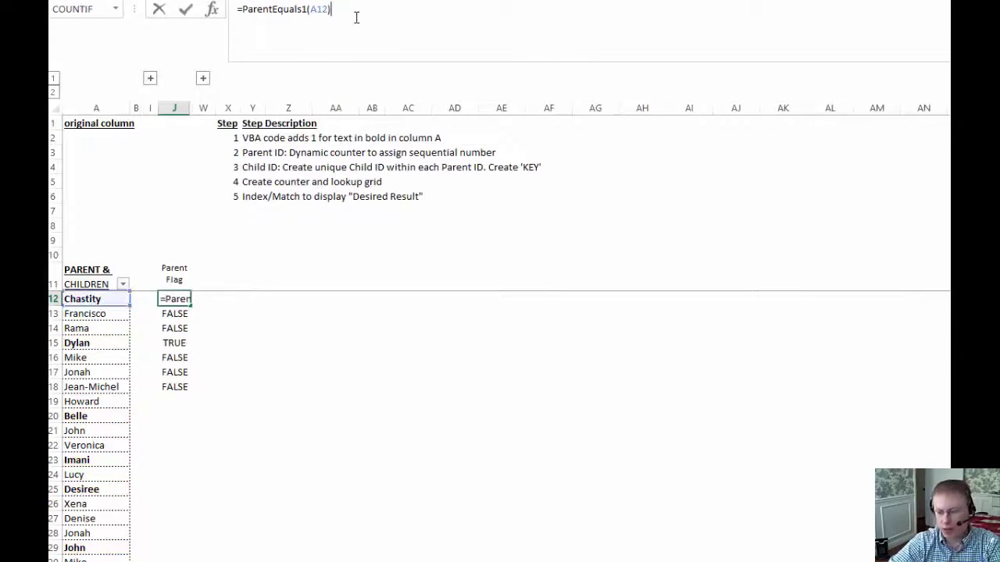
{"action": "type", "text": "+0"}
{"action": "key", "text": "Return"}
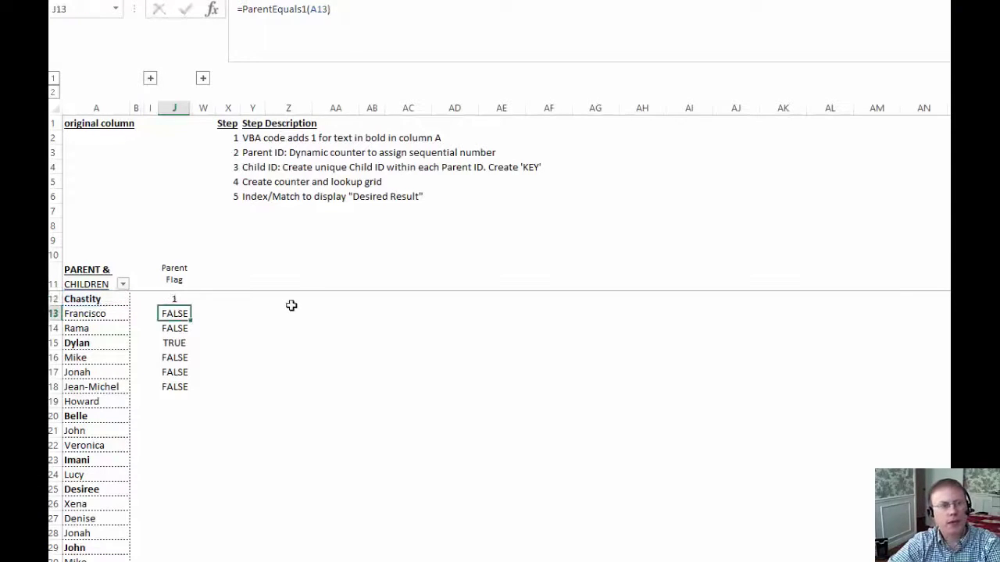
{"action": "key", "text": "Up"}
{"action": "left_click_drag", "start_coordinate": [191, 313], "coordinate": [196, 561]}
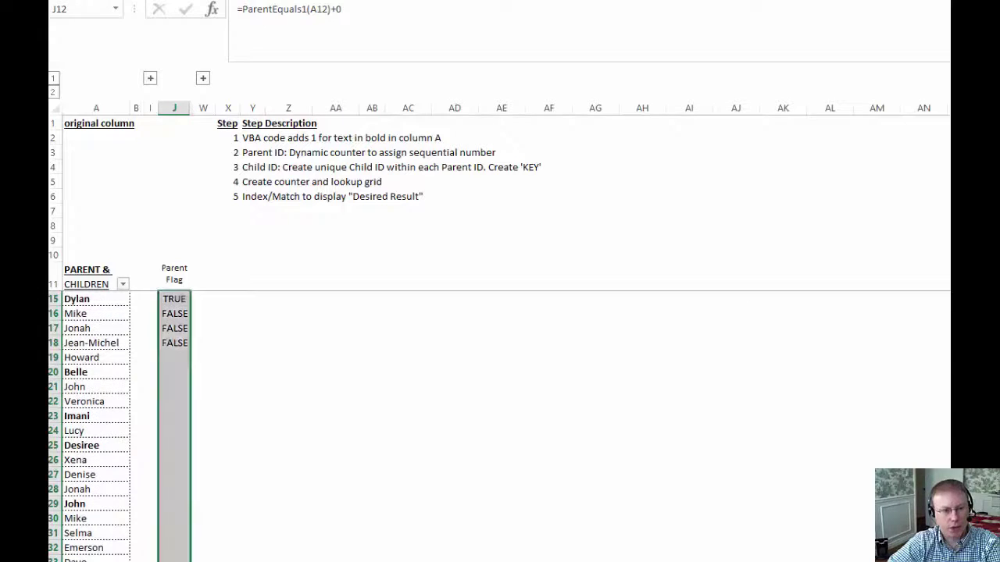
{"action": "scroll", "coordinate": [313, 478], "scroll_direction": "up", "scroll_amount": 1}
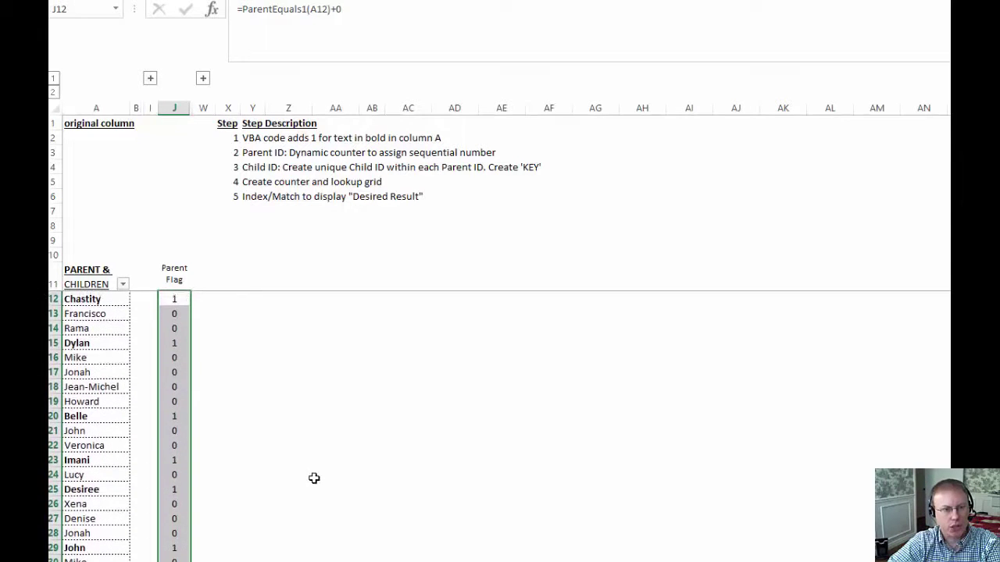
- Expand the grouped columns K to V beside Parent Flag to show the ID, KEY and lookup grid columns
{"action": "left_click", "coordinate": [174, 271]}
{"action": "key", "text": "Right"}
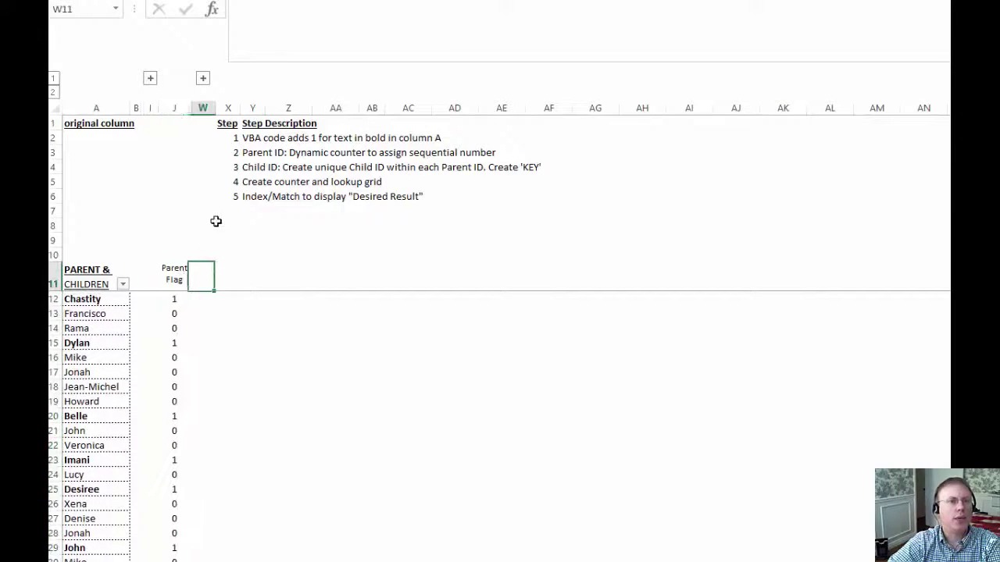
{"action": "left_click", "coordinate": [203, 78]}
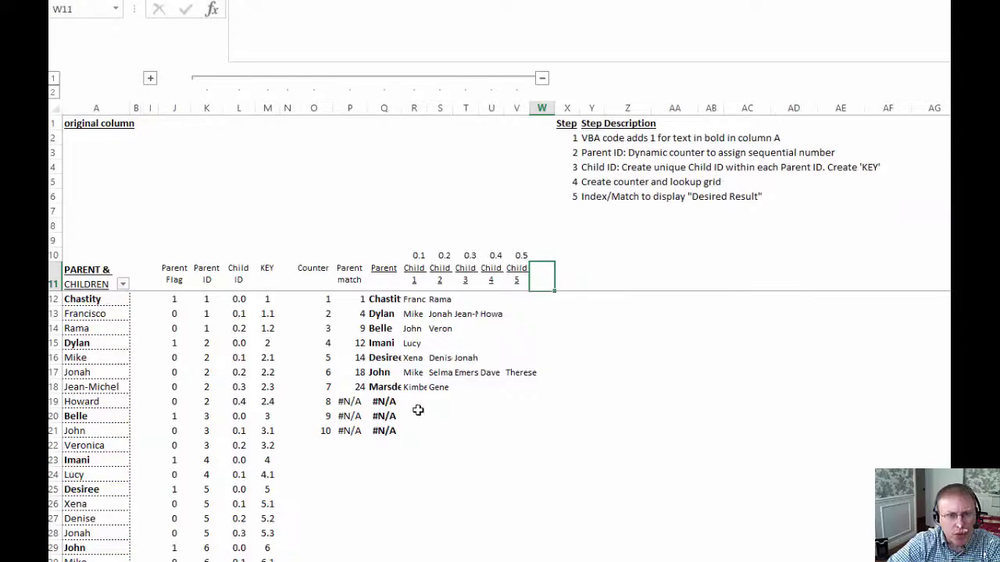
- Inspect the Parent Flag formulas in J12 to J16 and the bold parent entries in A12 and A15
{"action": "left_click", "coordinate": [180, 302]}
{"action": "key", "text": "Down"}
{"action": "key", "text": "Down"}
{"action": "key", "text": "Down"}
{"action": "key", "text": "Down"}
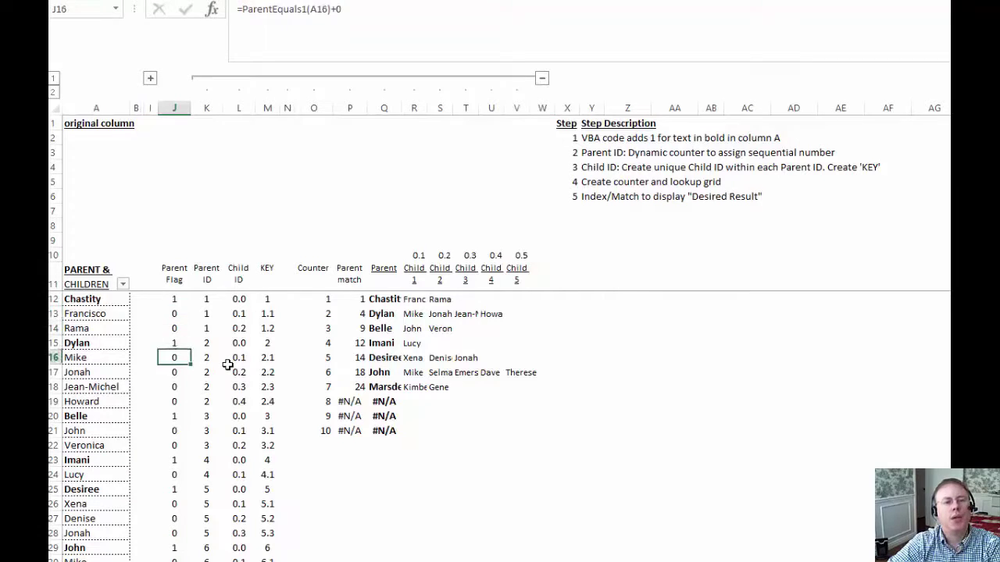
{"action": "key", "text": "Up"}
{"action": "key", "text": "Up"}
{"action": "key", "text": "Up"}
{"action": "key", "text": "Up"}
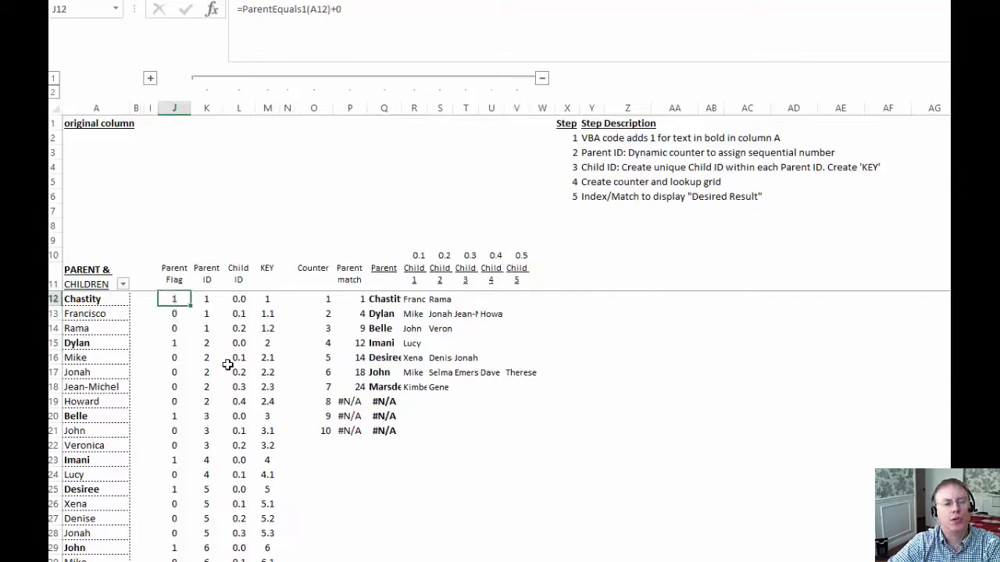
{"action": "left_click", "coordinate": [83, 300]}
{"action": "left_click", "coordinate": [89, 344]}
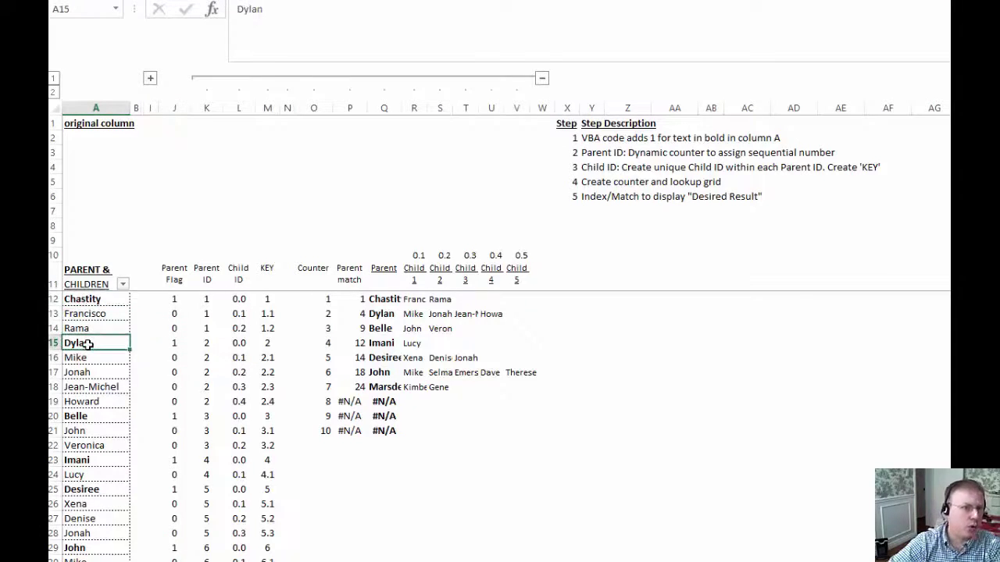
- Switch to the VBA editor and examine the properties offered after CellRef.Font in the ParentEquals1 function
{"action": "left_click", "coordinate": [92, 415]}
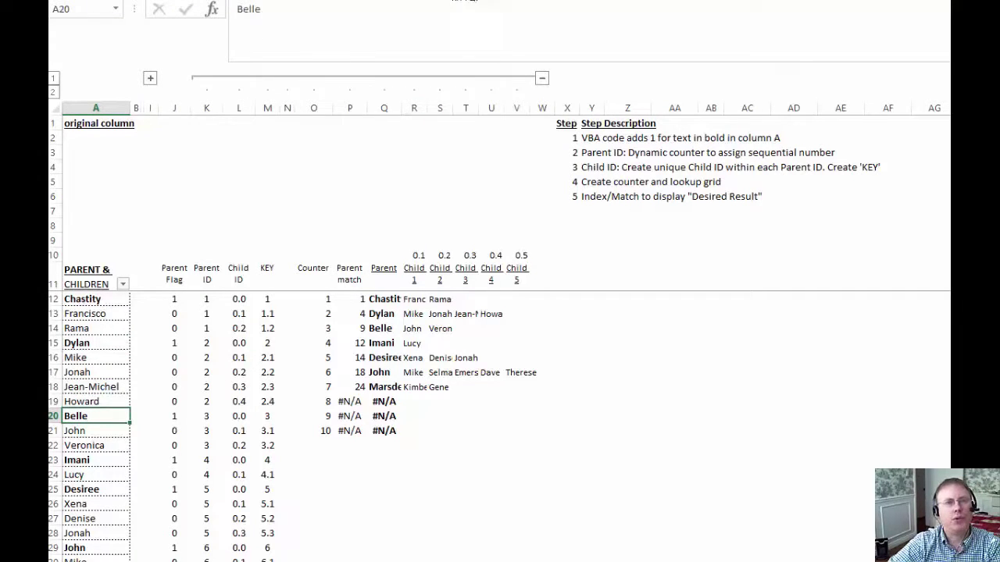
{"action": "left_click", "coordinate": [82, 14]}
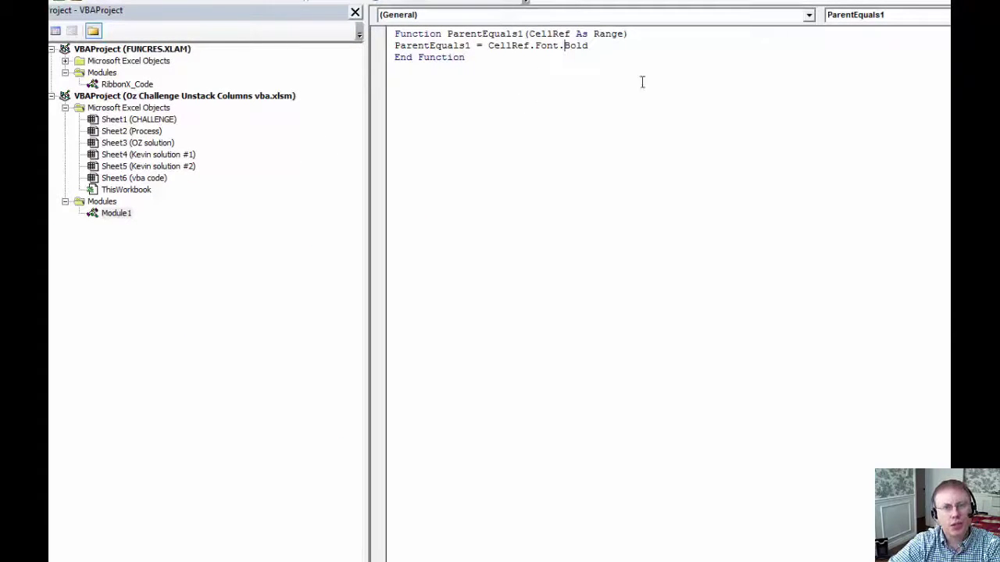
{"action": "type", "text": "."}
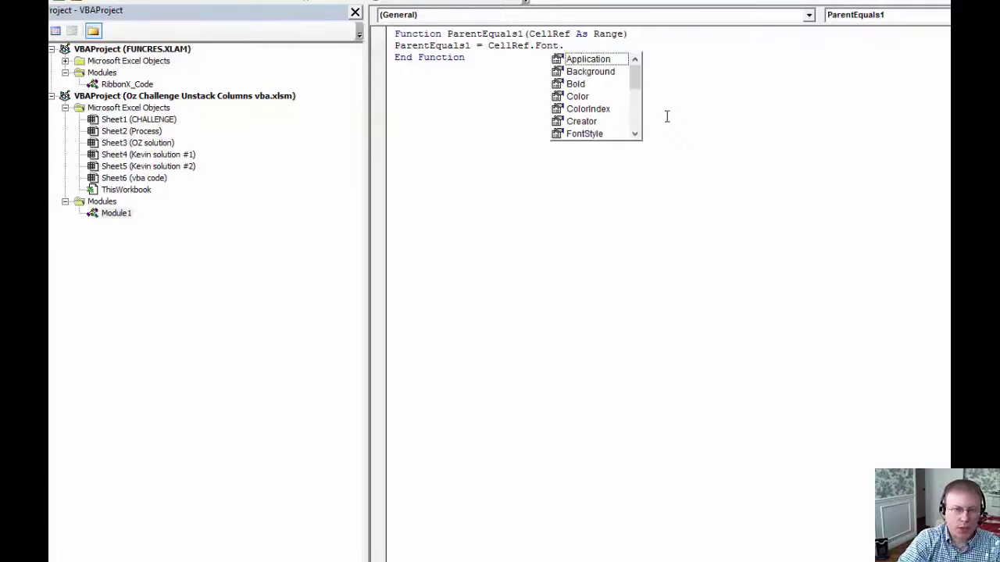
{"action": "type", "text": "u"}
{"action": "key", "text": "Tab"}
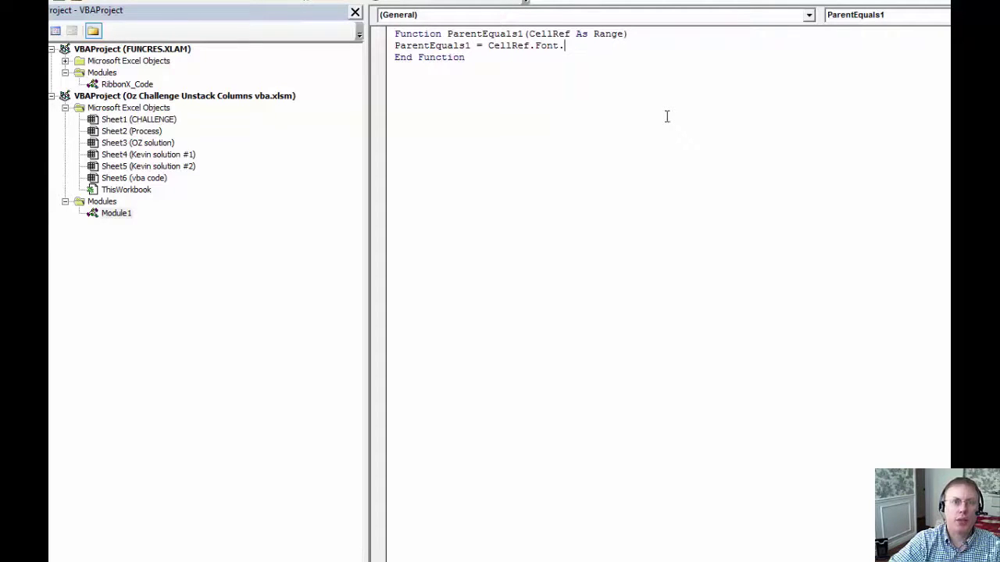
{"action": "type", "text": "."}
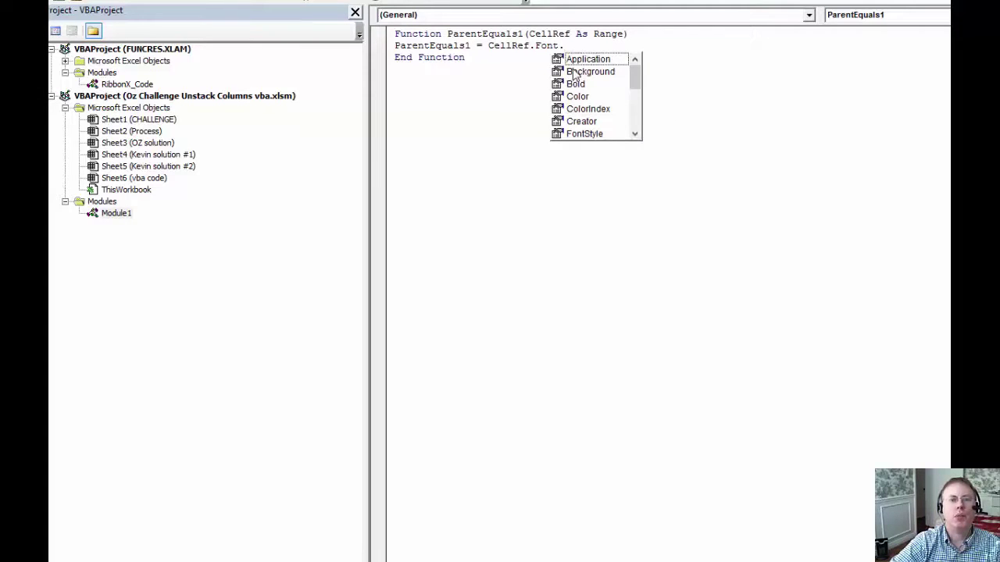
{"action": "left_click", "coordinate": [635, 134]}
{"action": "left_click", "coordinate": [635, 134]}
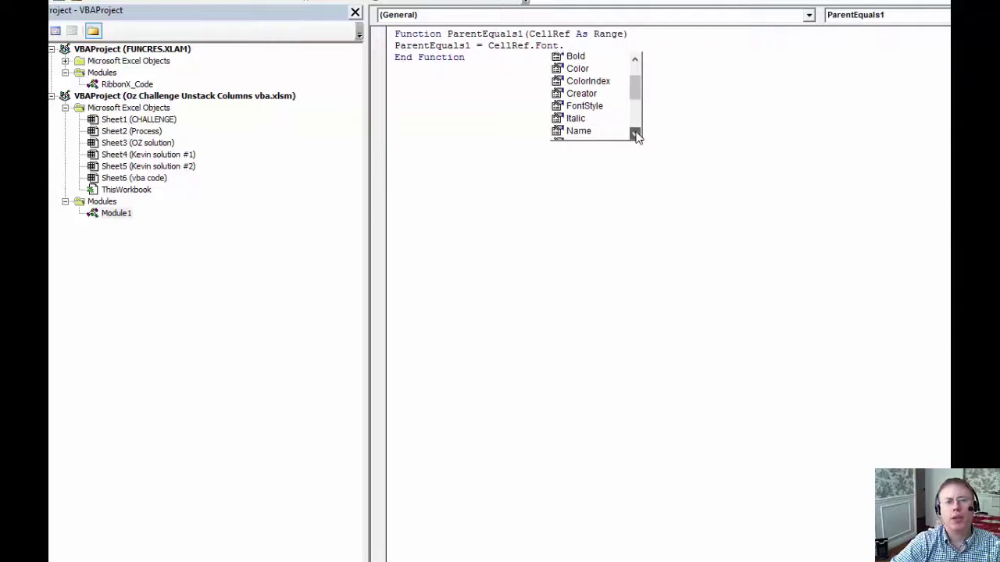
{"action": "left_click", "coordinate": [636, 134]}
{"action": "left_click", "coordinate": [635, 134]}
{"action": "left_click", "coordinate": [635, 134]}
{"action": "left_click", "coordinate": [636, 135]}
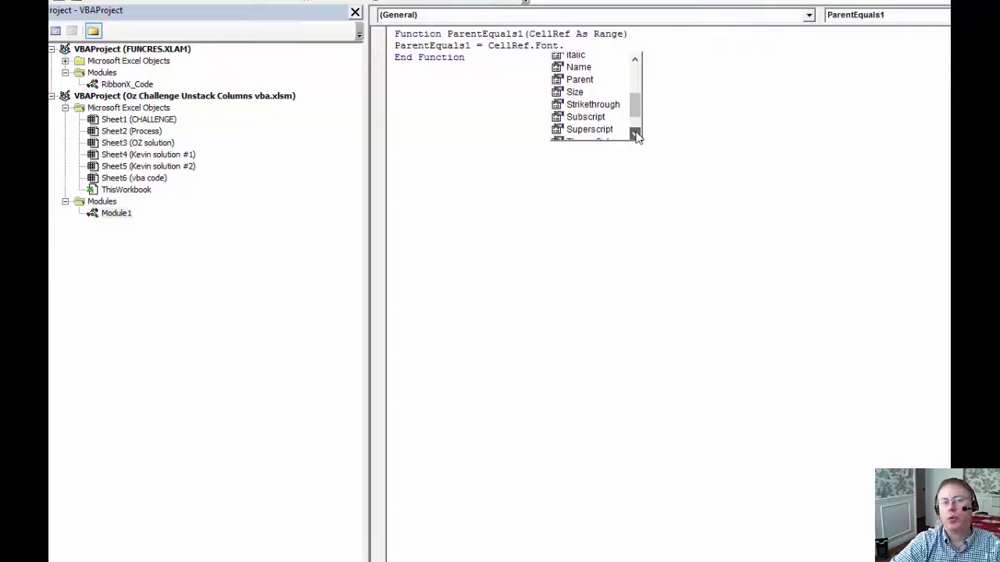
{"action": "left_click", "coordinate": [635, 134]}
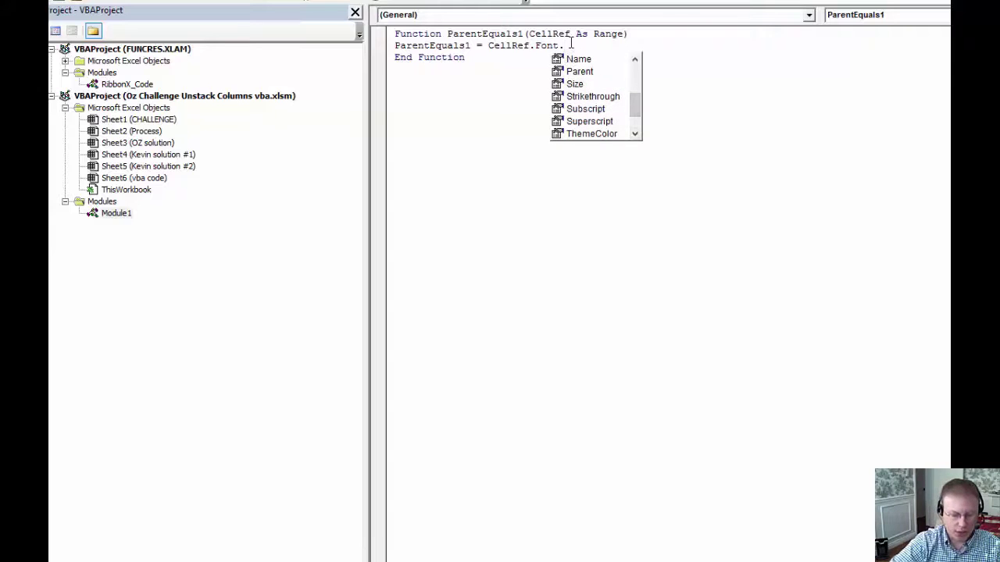
- Complete the ParentEquals1 assignment as CellRef.Font.Bold and return to the worksheet
{"action": "type", "text": "bold"}
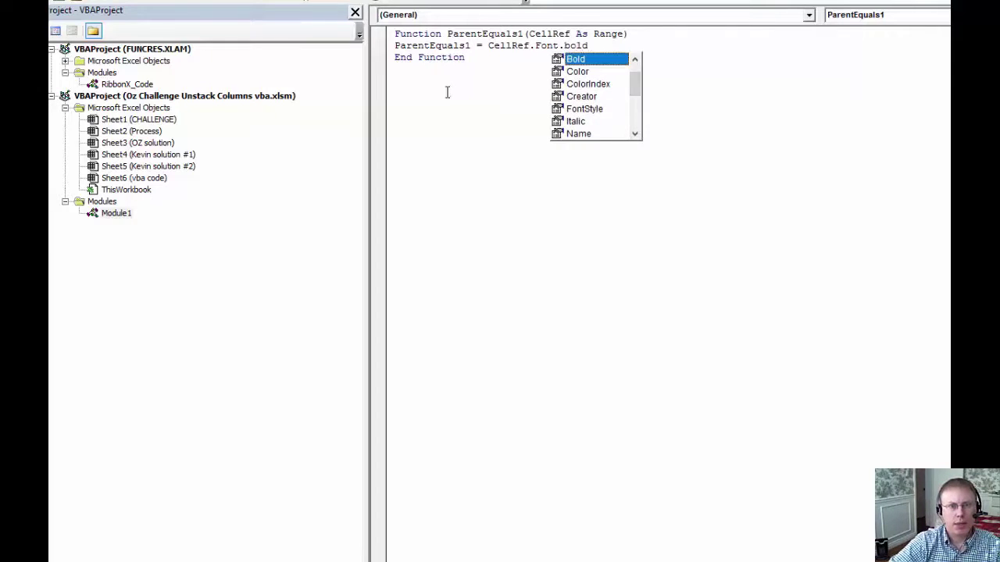
{"action": "left_click", "coordinate": [448, 92]}
{"action": "key", "text": "alt+F11"}
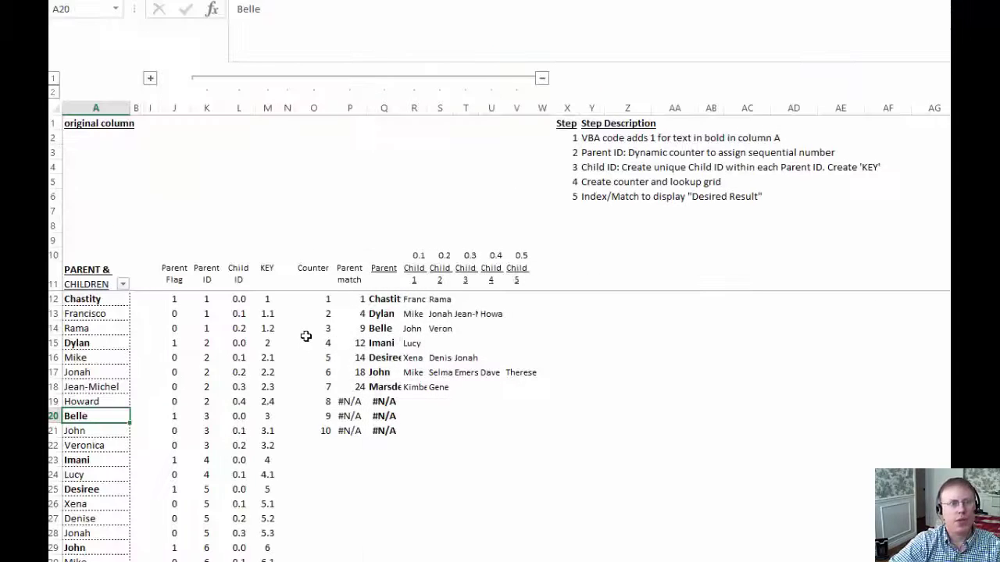
- Review the Parent Flag formulas from J12 down to J15
{"action": "left_click", "coordinate": [176, 298]}
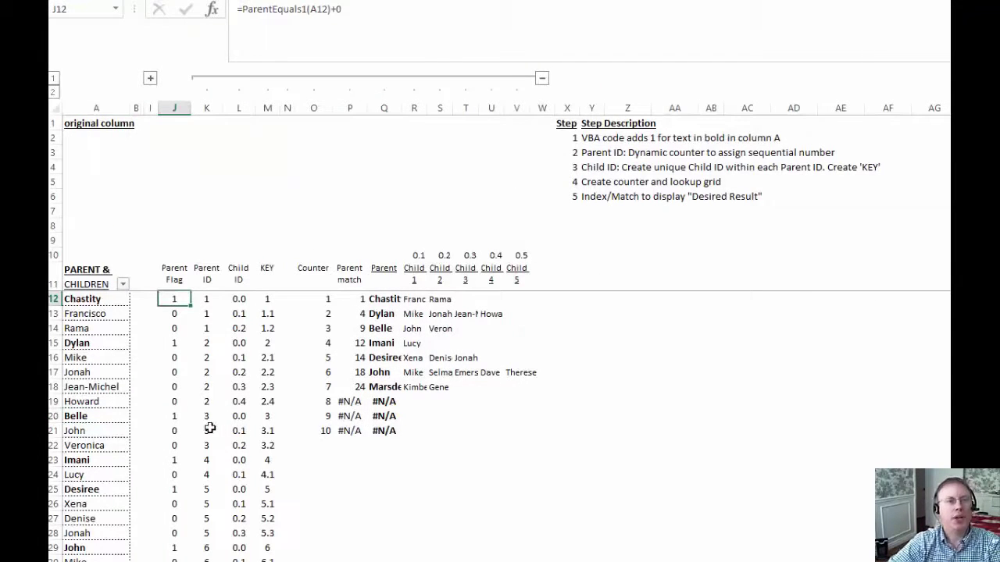
{"action": "key", "text": "Down"}
{"action": "key", "text": "Down"}
{"action": "key", "text": "Down"}
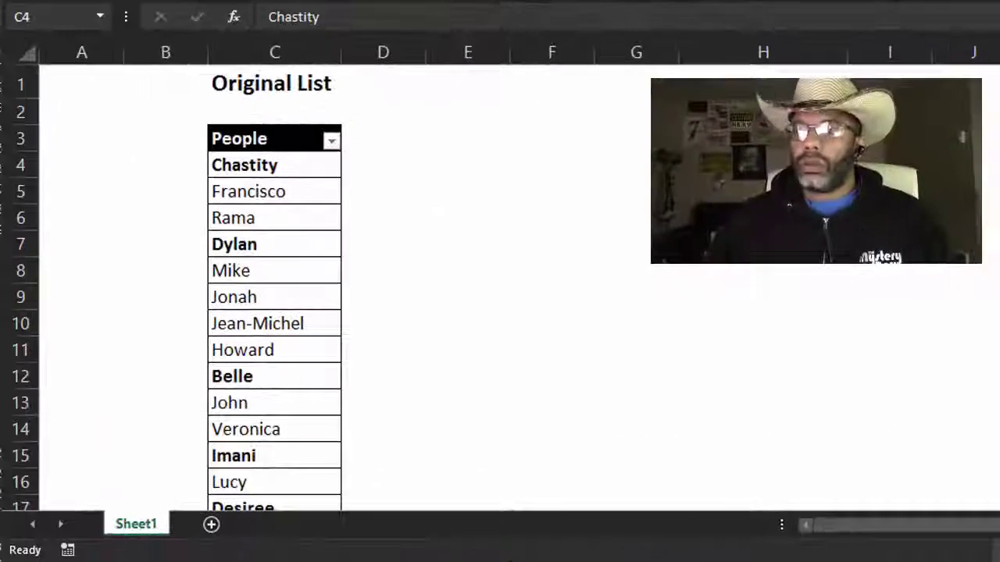
- Extend the Original List table with a column headed People2 in D3, beside People
{"action": "left_click", "coordinate": [363, 135]}
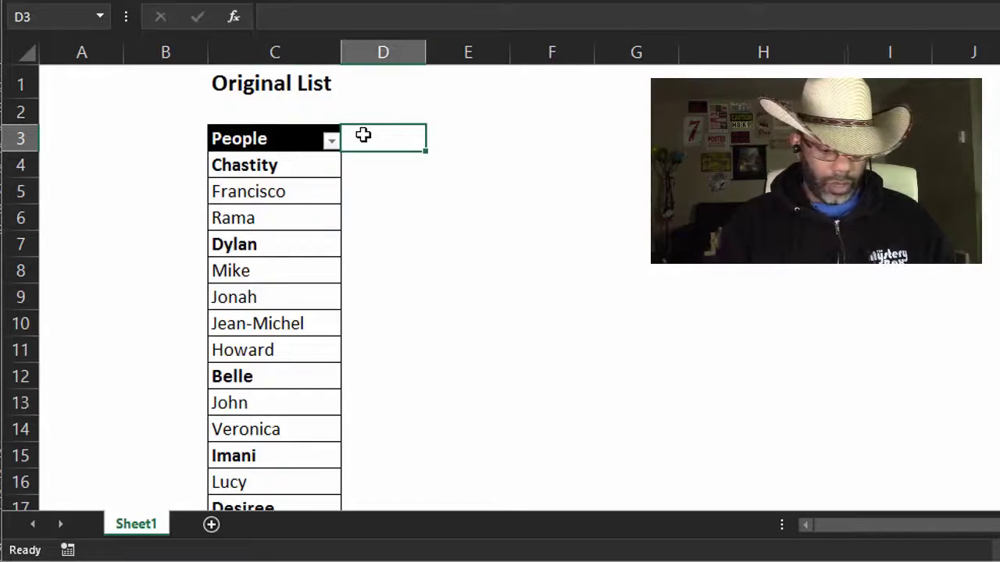
{"action": "type", "text": "People"}
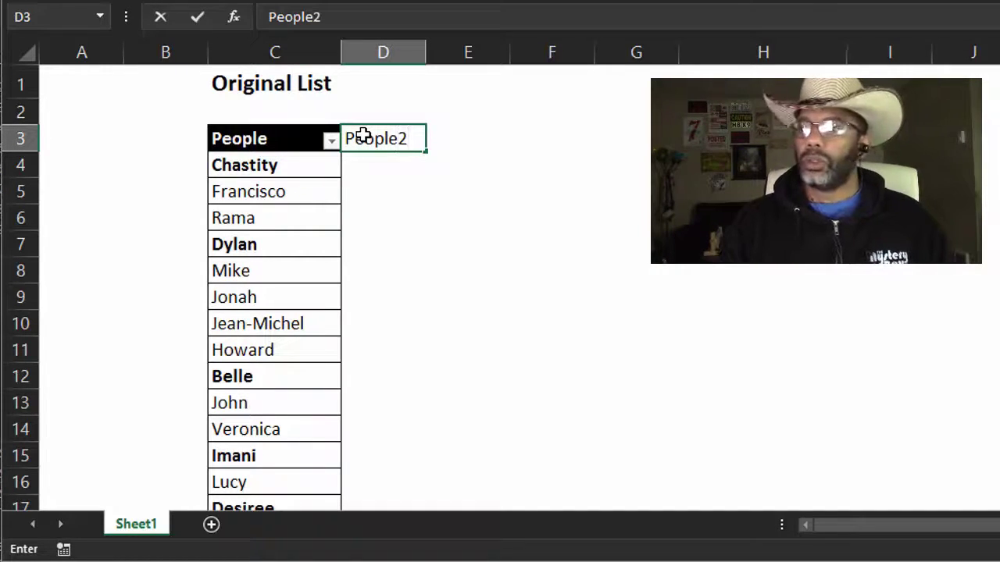
{"action": "type", "text": "2"}
{"action": "key", "text": "Return"}
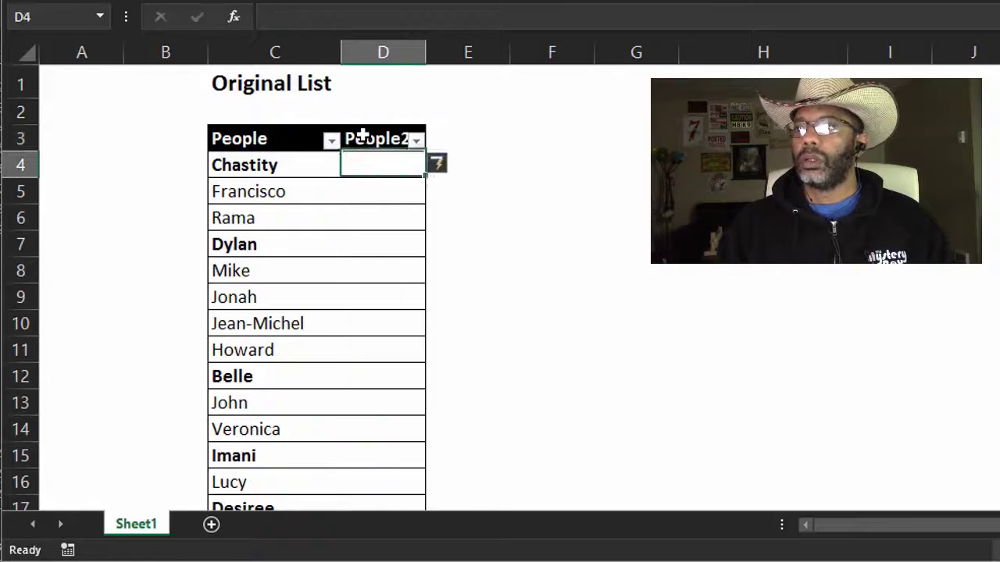
- Copy the People entries C4:C29 with their formatting into People2 from D4, and autofit column D
{"action": "left_click", "coordinate": [284, 165]}
{"action": "key", "text": "ctrl+shift+Down"}
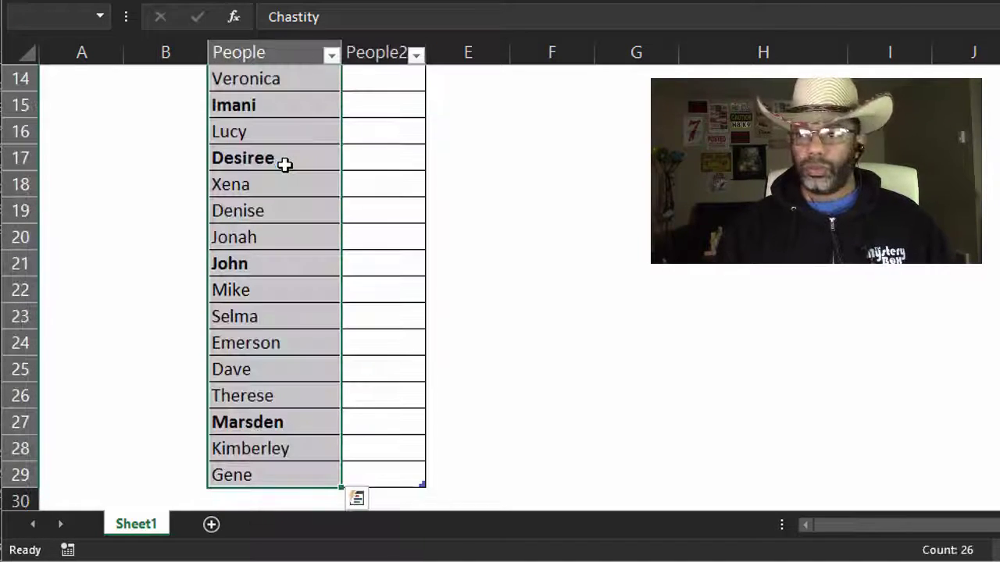
{"action": "right_click", "coordinate": [285, 165]}
{"action": "left_click", "coordinate": [317, 119]}
{"action": "scroll", "coordinate": [319, 122], "scroll_direction": "up", "scroll_amount": 4}
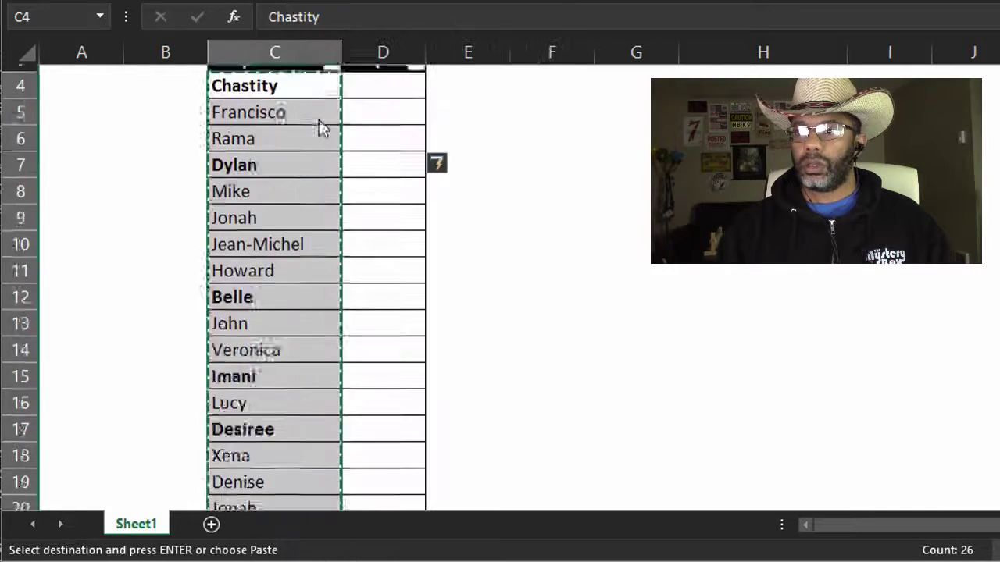
{"action": "right_click", "coordinate": [359, 172]}
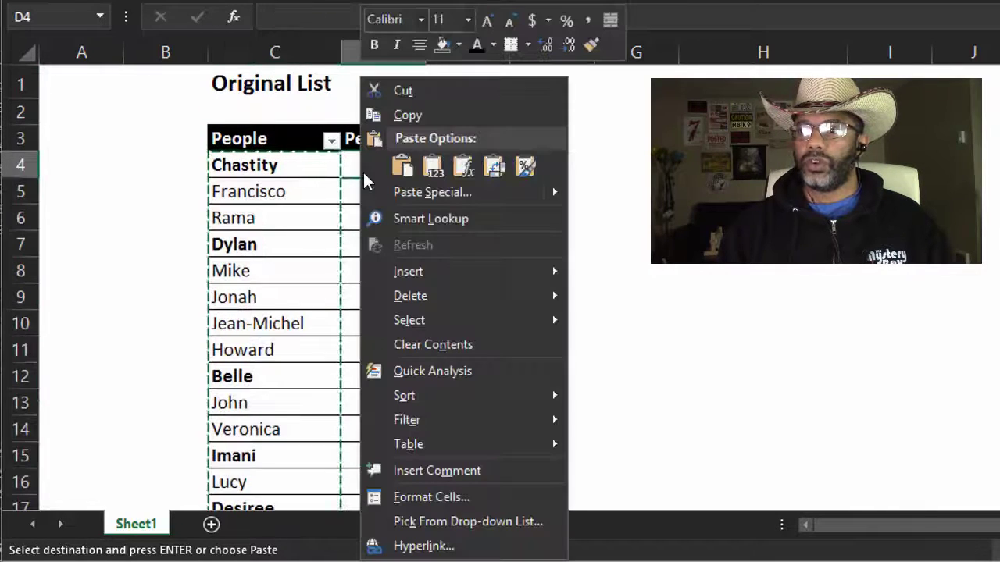
{"action": "left_click", "coordinate": [399, 166]}
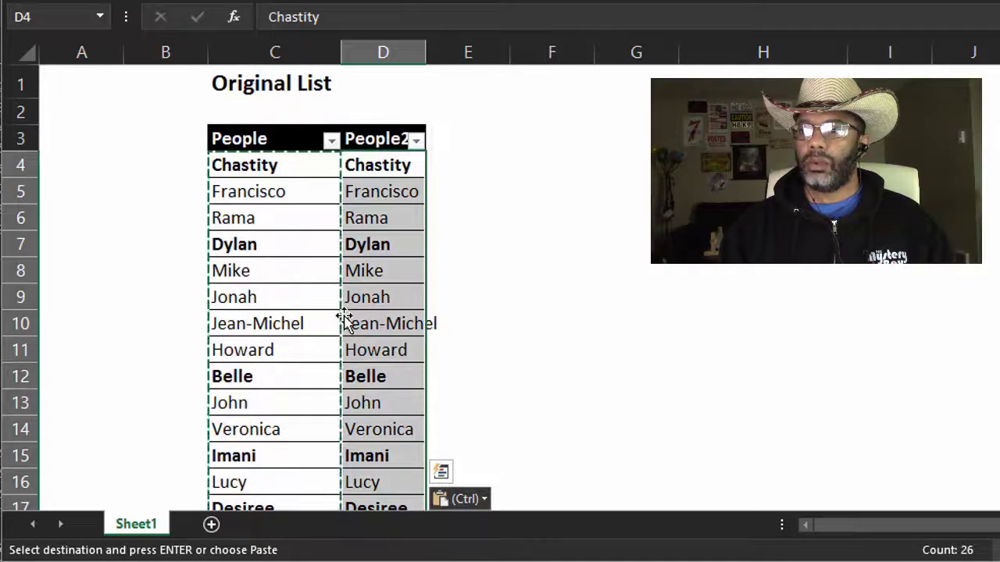
{"action": "scroll", "coordinate": [341, 314], "scroll_direction": "down", "scroll_amount": 5}
{"action": "scroll", "coordinate": [375, 257], "scroll_direction": "up", "scroll_amount": 5}
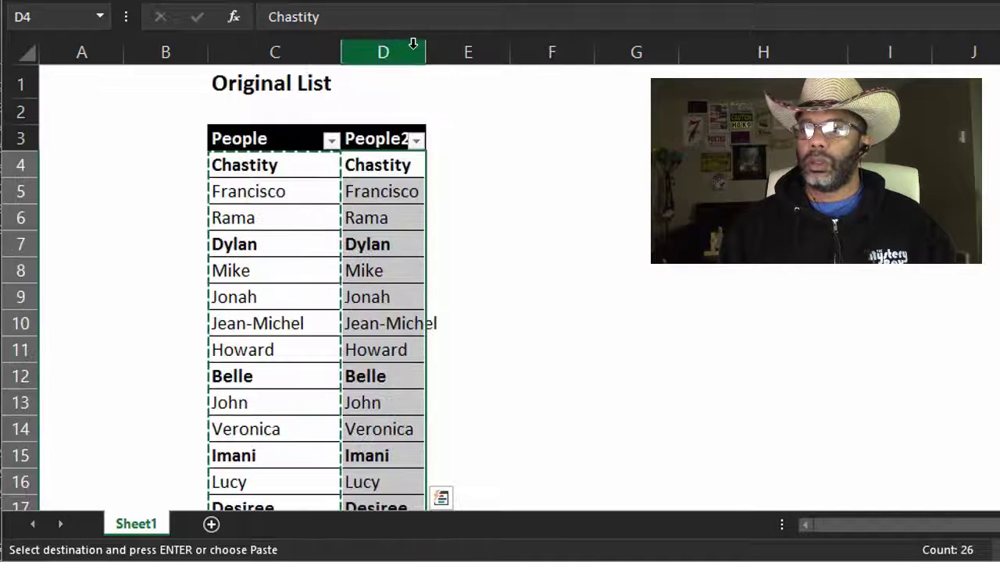
{"action": "double_click", "coordinate": [426, 51]}
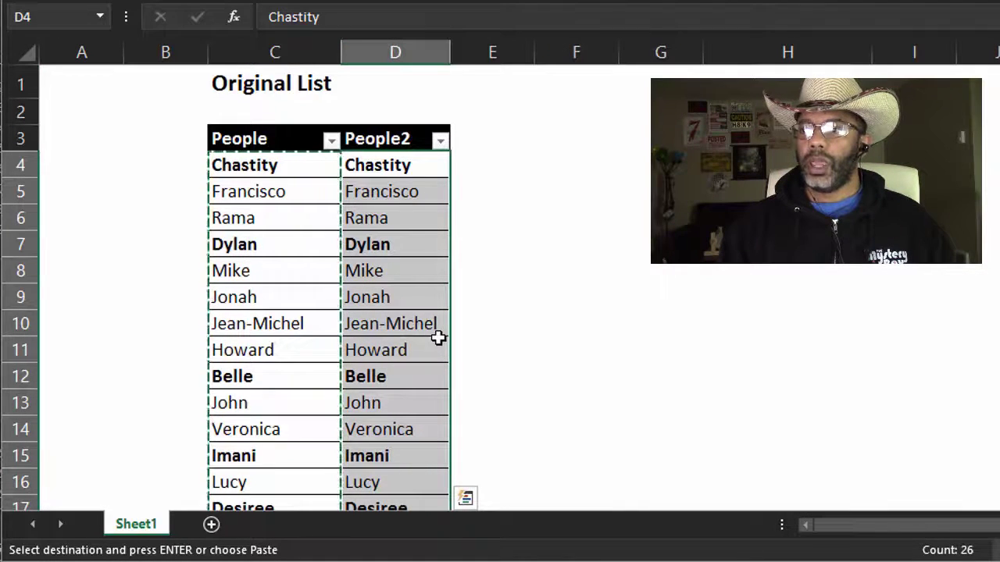
- Open Replace for the People2 entries D4:D29 and set the find format to the Bold font style with no search text
{"action": "left_click", "coordinate": [400, 163]}
{"action": "key", "text": "ctrl+shift+Down"}
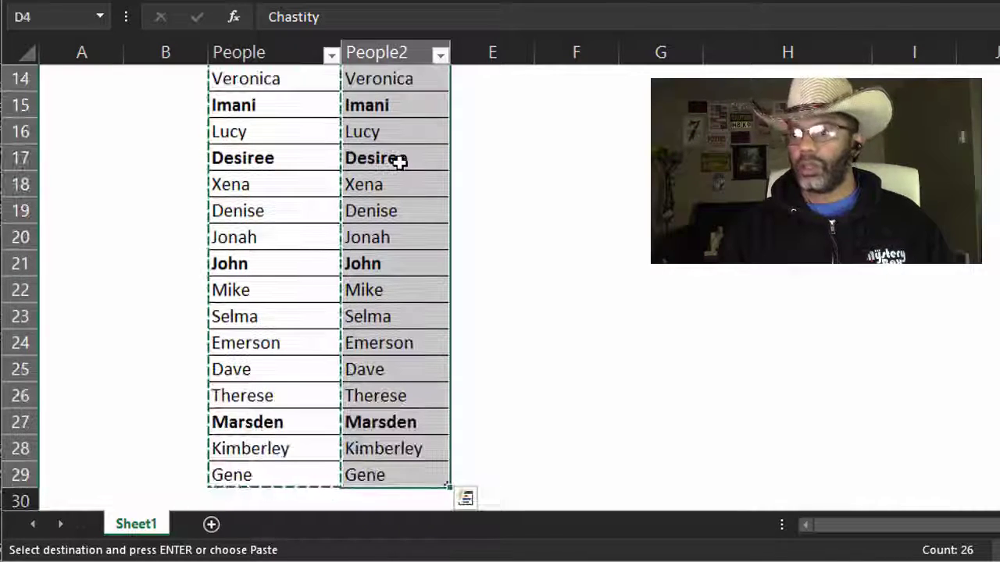
{"action": "scroll", "coordinate": [400, 163], "scroll_direction": "up", "scroll_amount": 5}
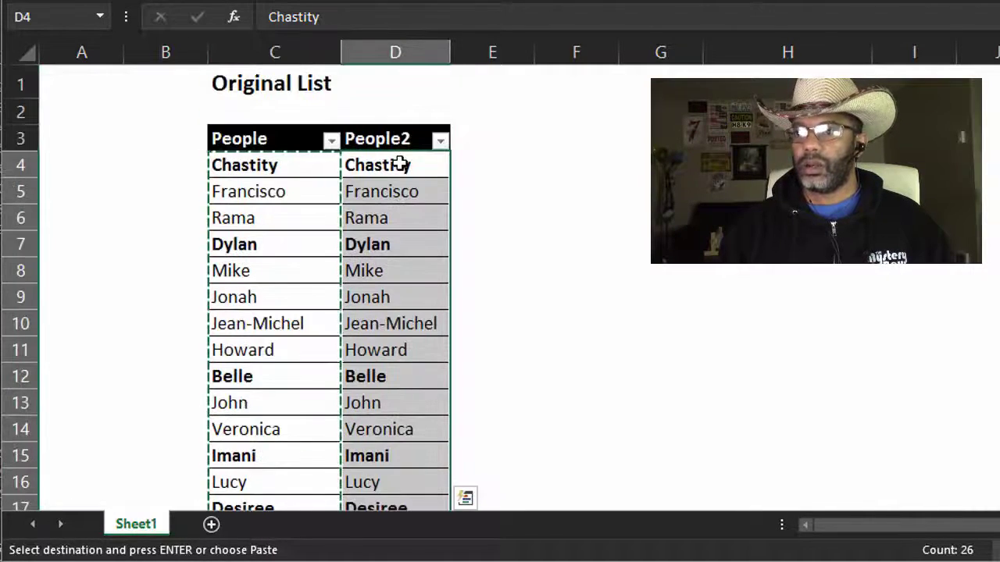
{"action": "key", "text": "Escape"}
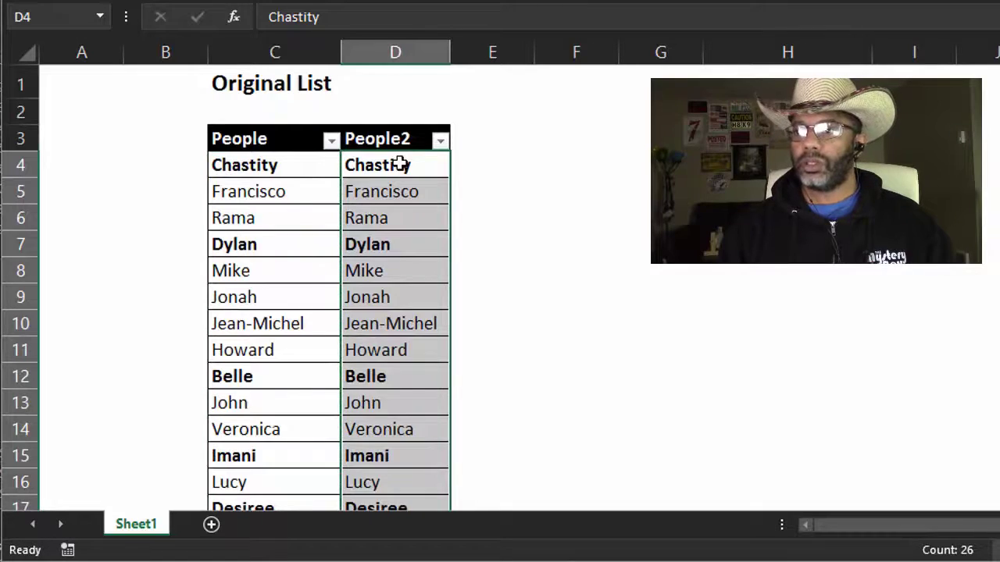
{"action": "left_click", "coordinate": [400, 163]}
{"action": "key", "text": "ctrl+shift+Down"}
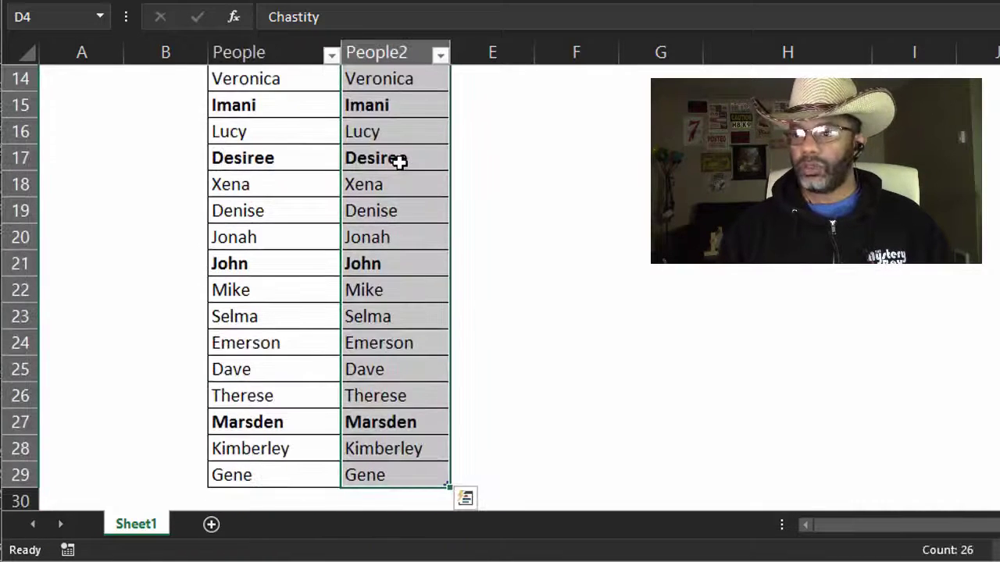
{"action": "scroll", "coordinate": [443, 242], "scroll_direction": "up", "scroll_amount": 4}
{"action": "scroll", "coordinate": [443, 241], "scroll_direction": "up", "scroll_amount": 1}
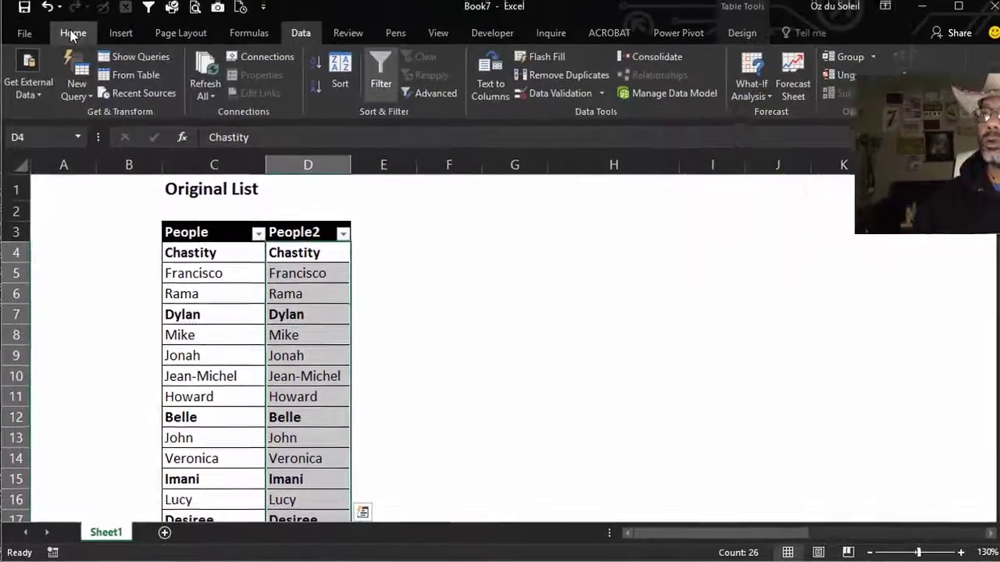
{"action": "left_click", "coordinate": [72, 40]}
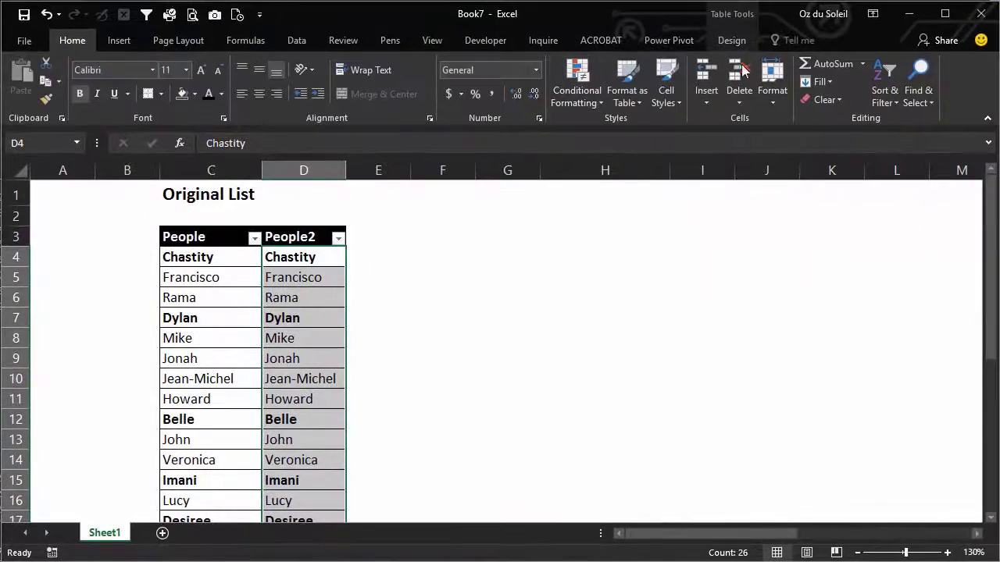
{"action": "left_click", "coordinate": [916, 100]}
{"action": "left_click", "coordinate": [935, 138]}
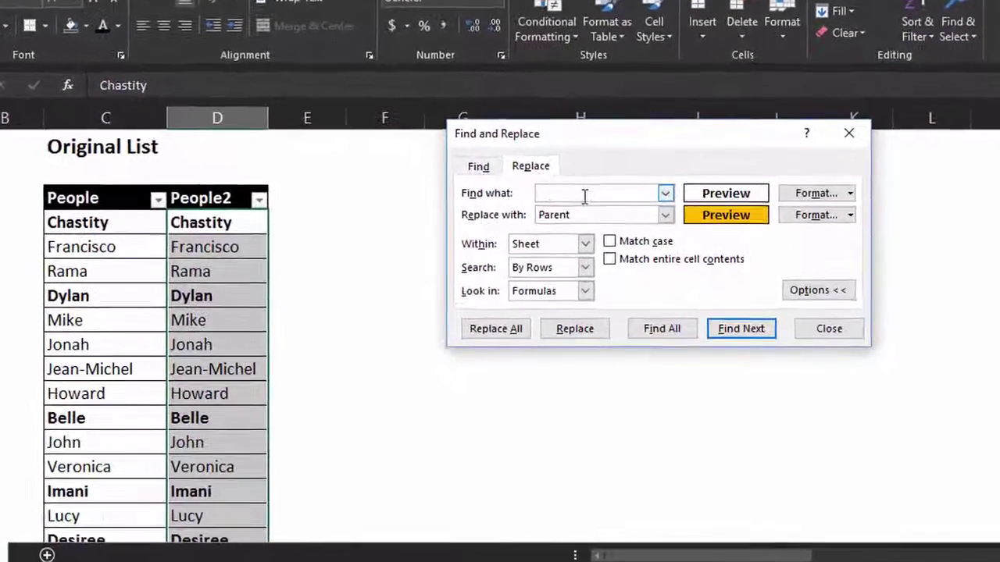
{"action": "left_click", "coordinate": [837, 198]}
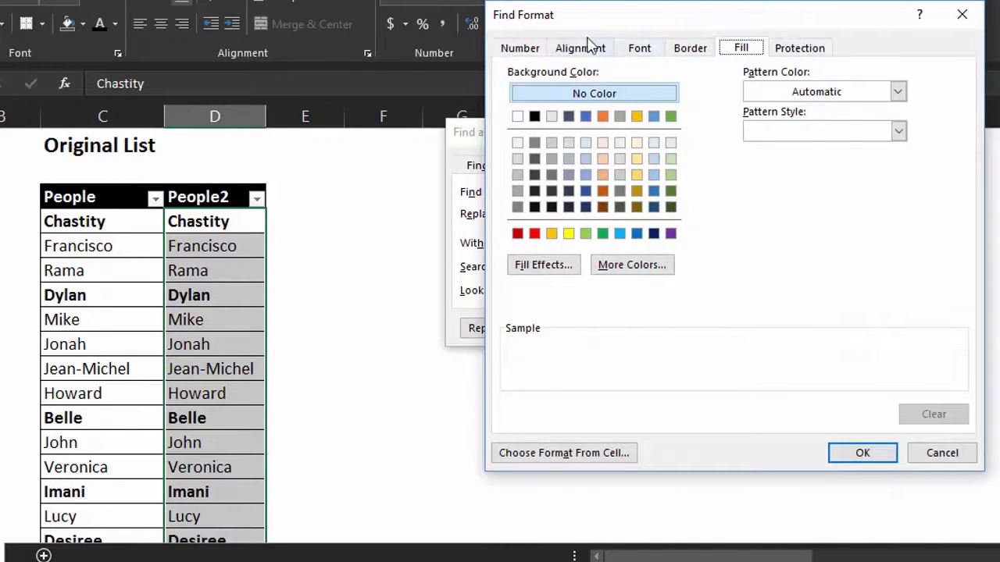
{"action": "left_click", "coordinate": [639, 48]}
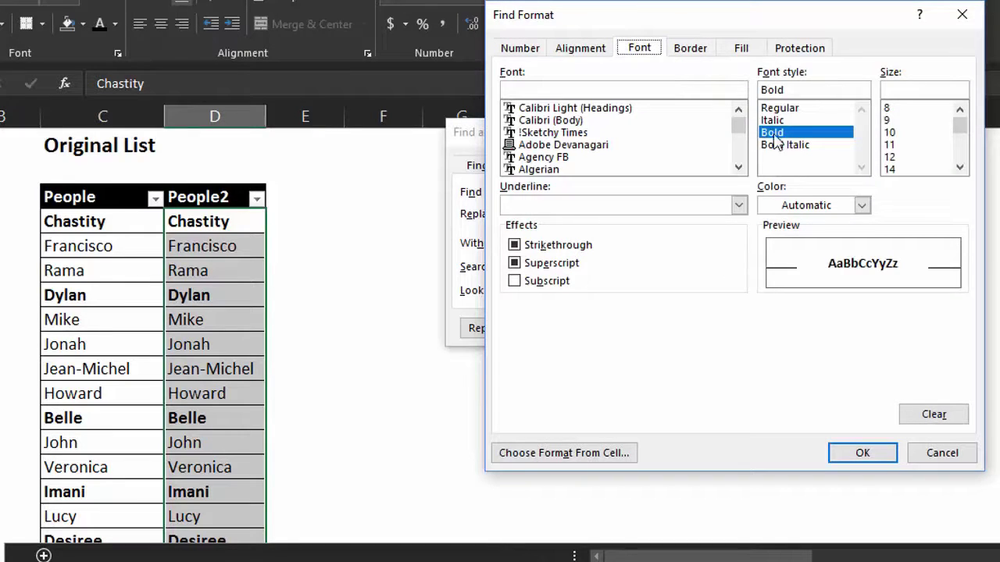
{"action": "left_click", "coordinate": [879, 459]}
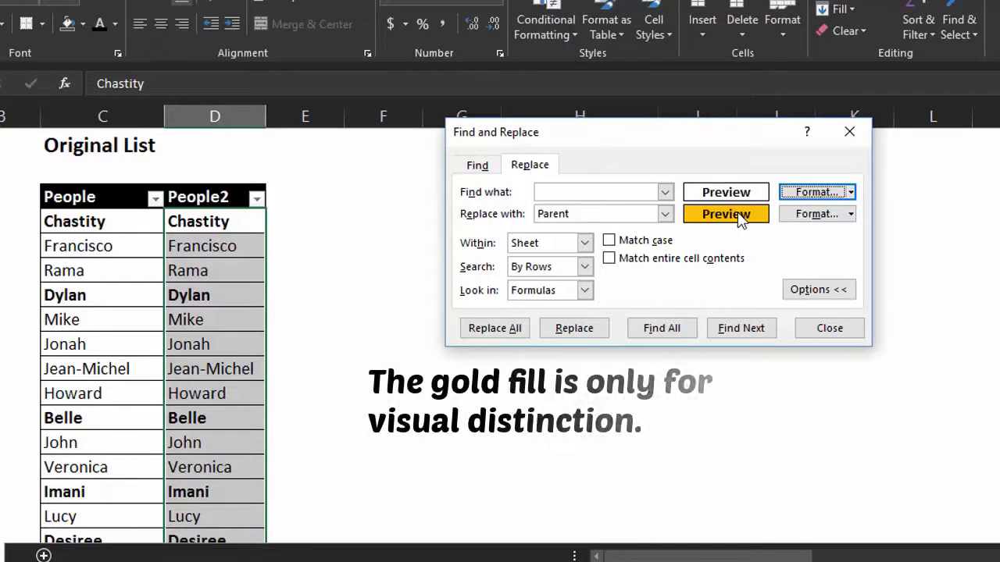
- Replace all bold People2 entries with the text Parent in gold fill, and check the replaced list
{"action": "left_click", "coordinate": [500, 329]}
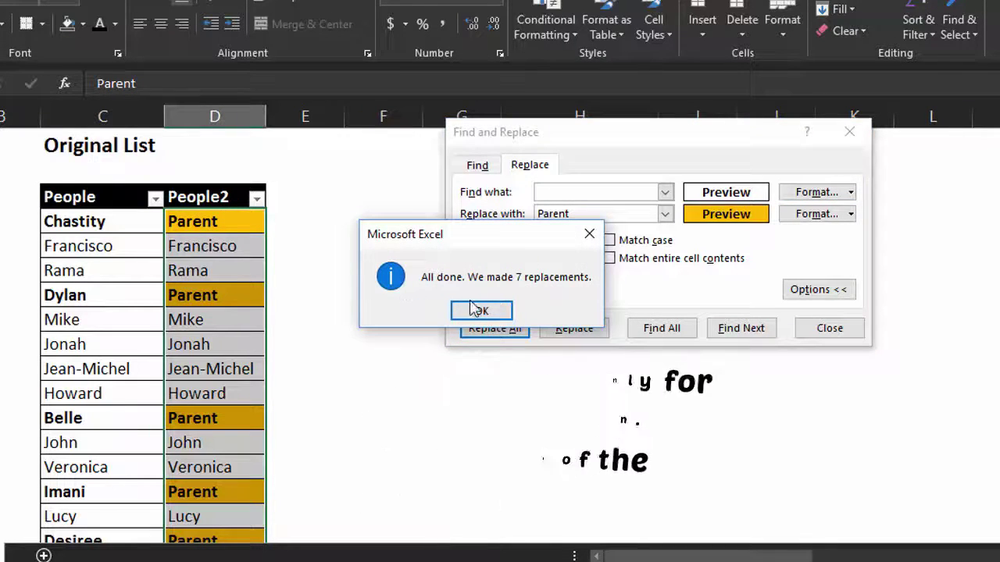
{"action": "left_click", "coordinate": [481, 312]}
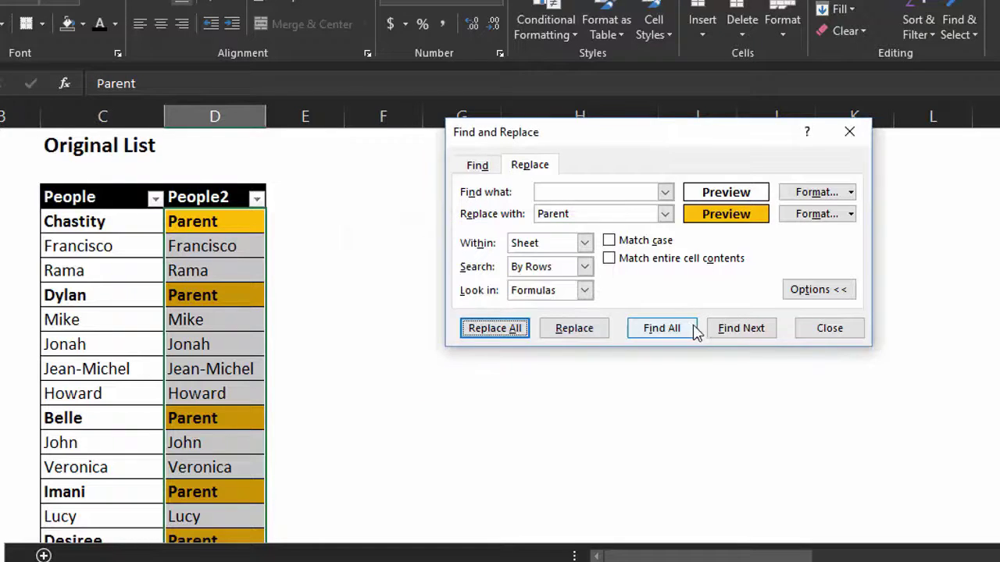
{"action": "left_click", "coordinate": [829, 329]}
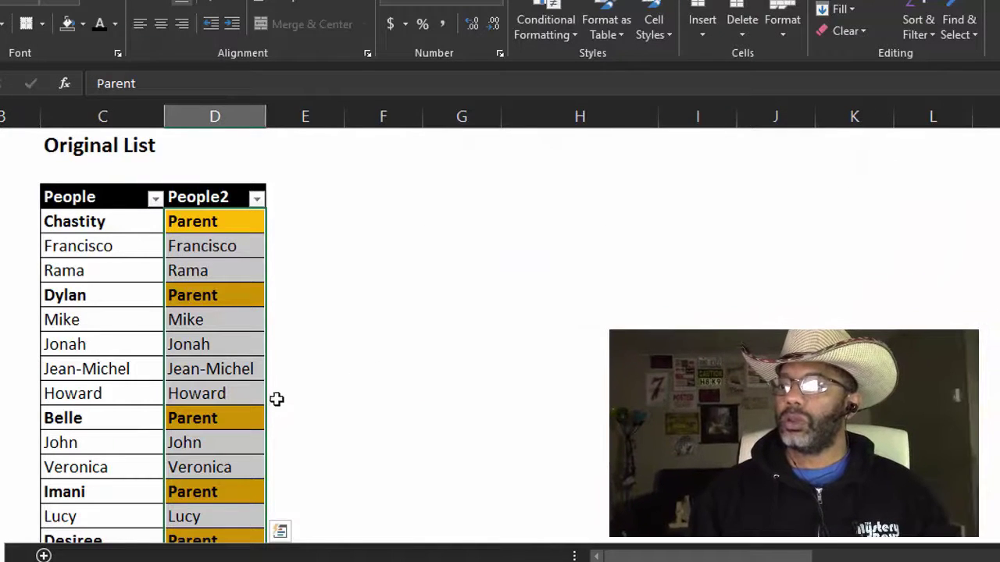
{"action": "scroll", "coordinate": [253, 318], "scroll_direction": "down", "scroll_amount": 6}
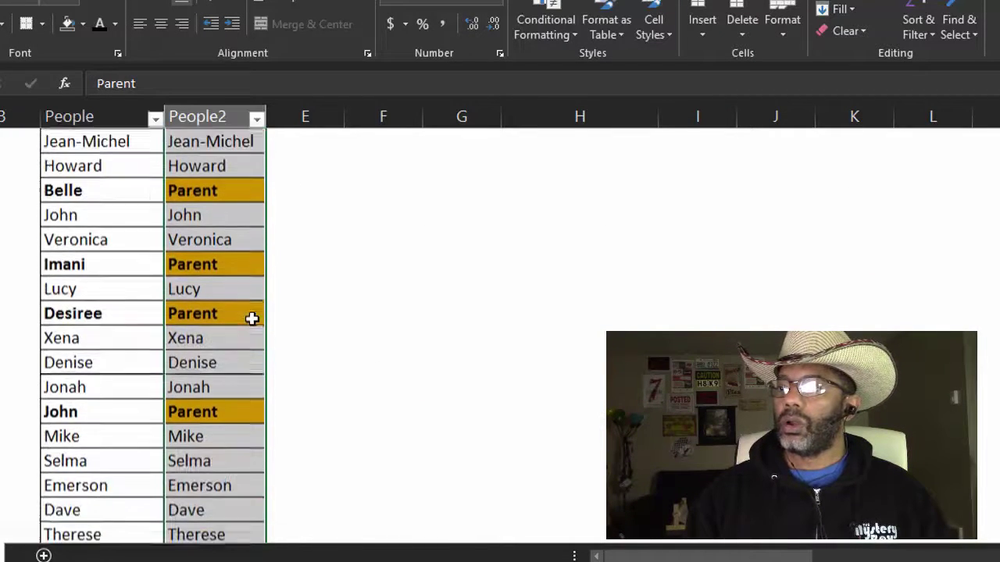
- Extend the Original List table with a column headed Child Count in E3, beside People2
{"action": "scroll", "coordinate": [248, 317], "scroll_direction": "up", "scroll_amount": 6}
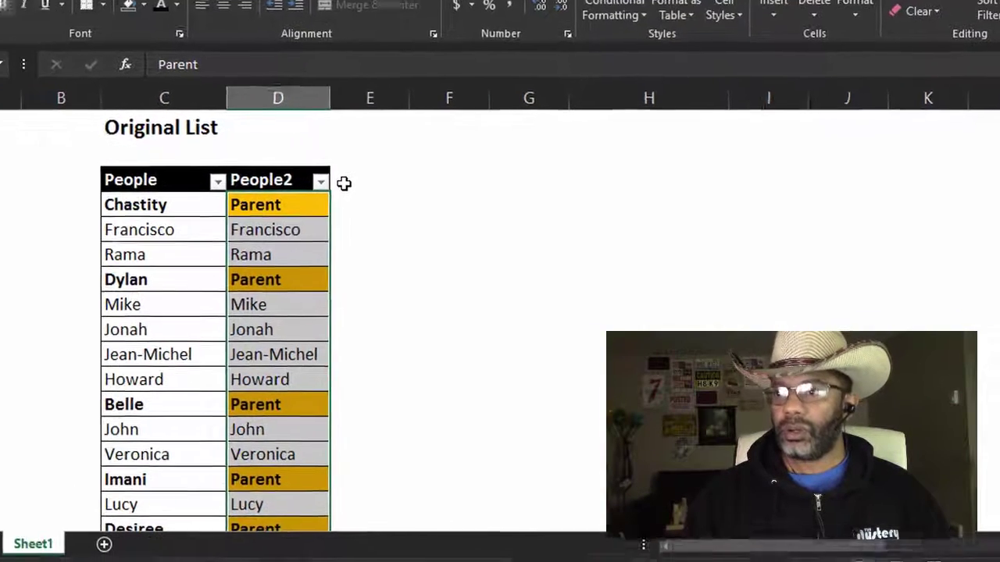
{"action": "left_click", "coordinate": [282, 201]}
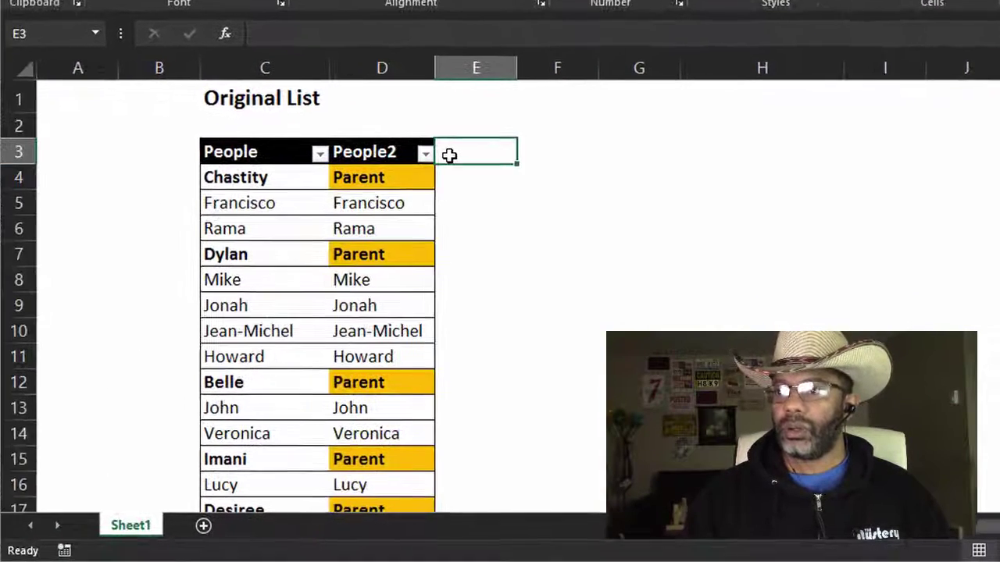
{"action": "type", "text": "Chi"}
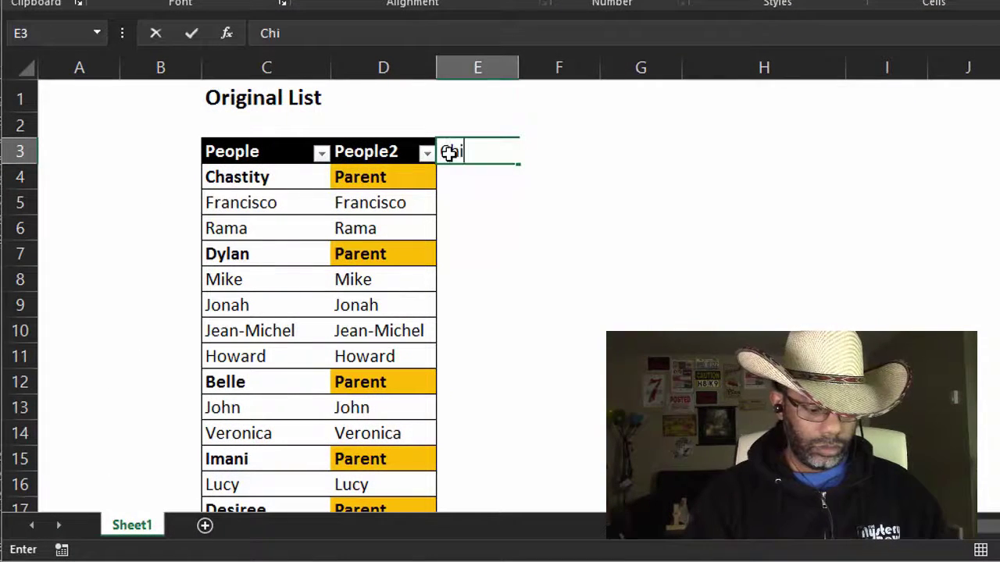
{"action": "type", "text": "ld Count"}
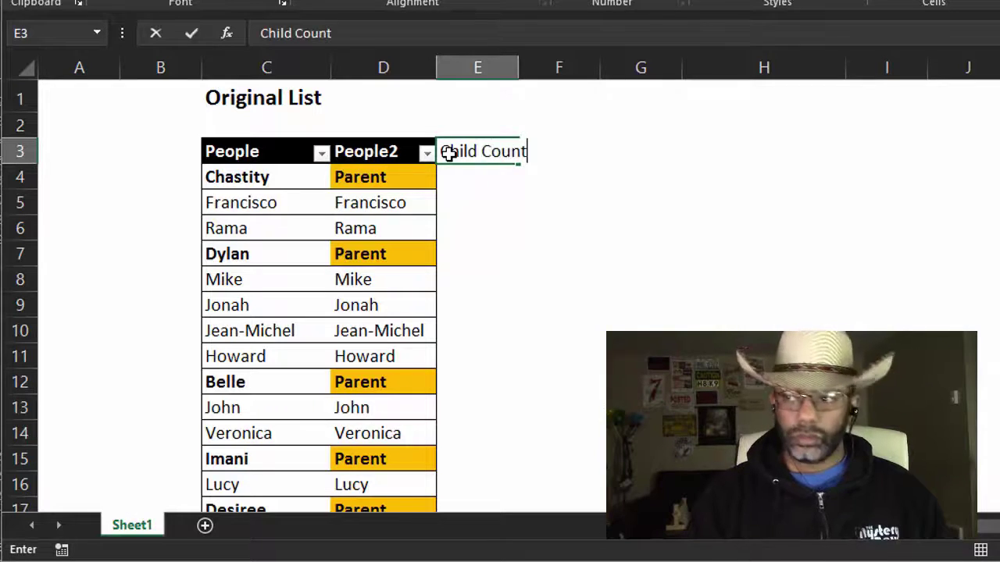
{"action": "key", "text": "Return"}
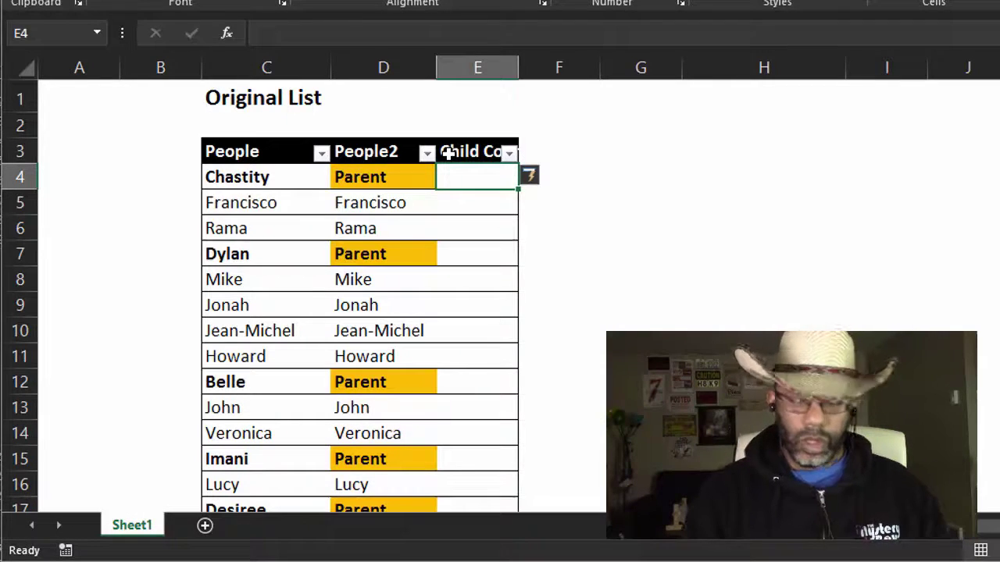
{"action": "type", "text": "="}
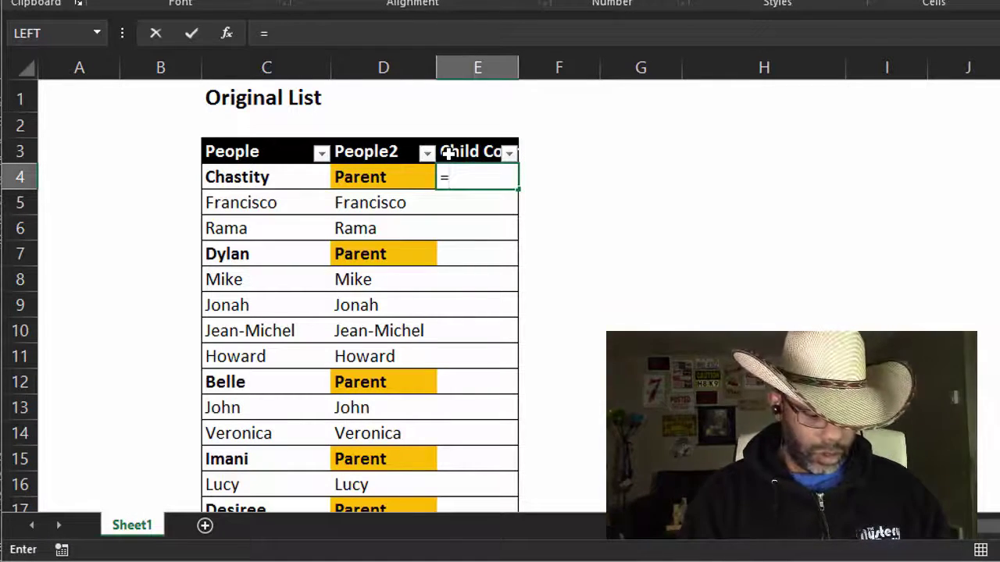
{"action": "type", "text": "if("}
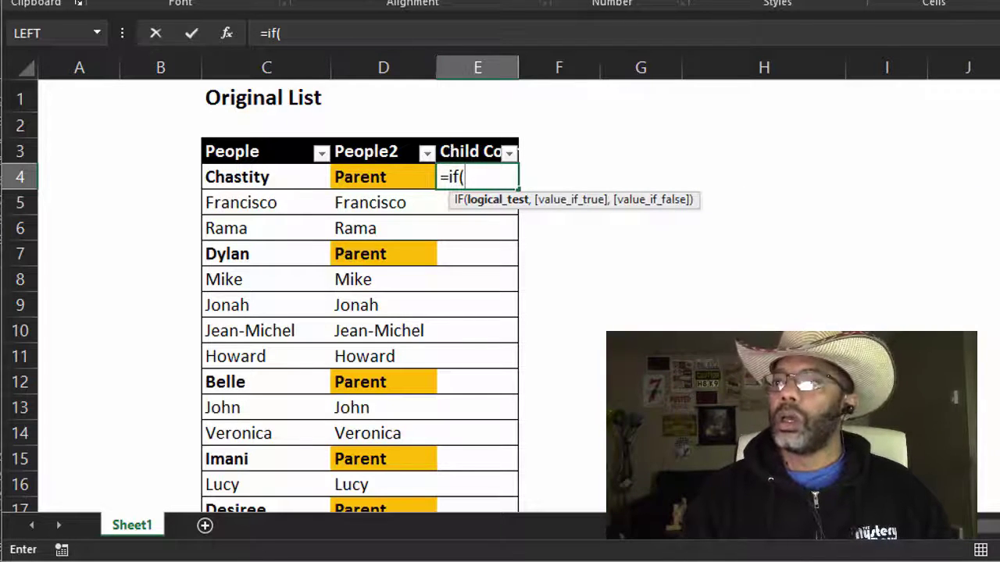
{"action": "left_click", "coordinate": [374, 178]}
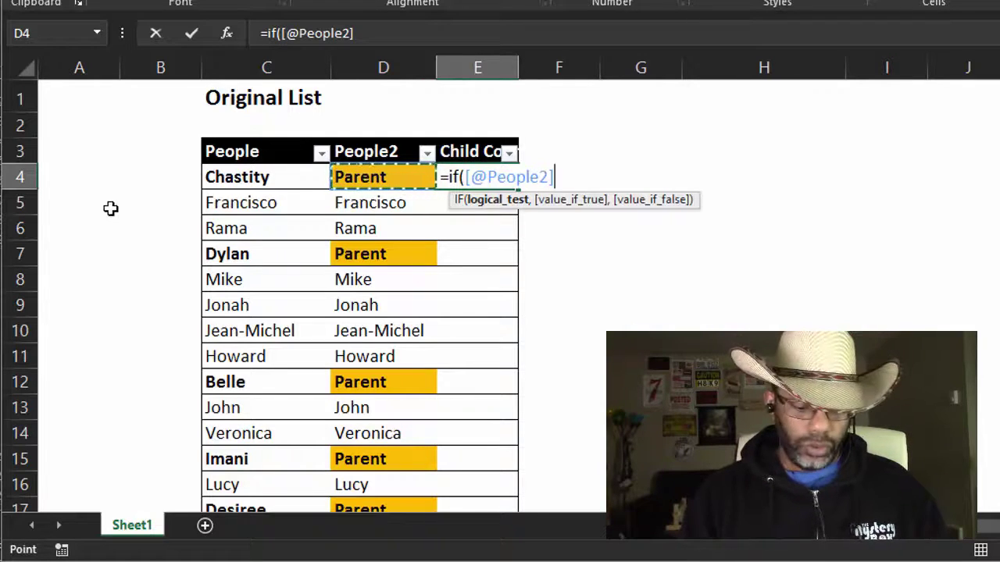
{"action": "type", "text": "="}
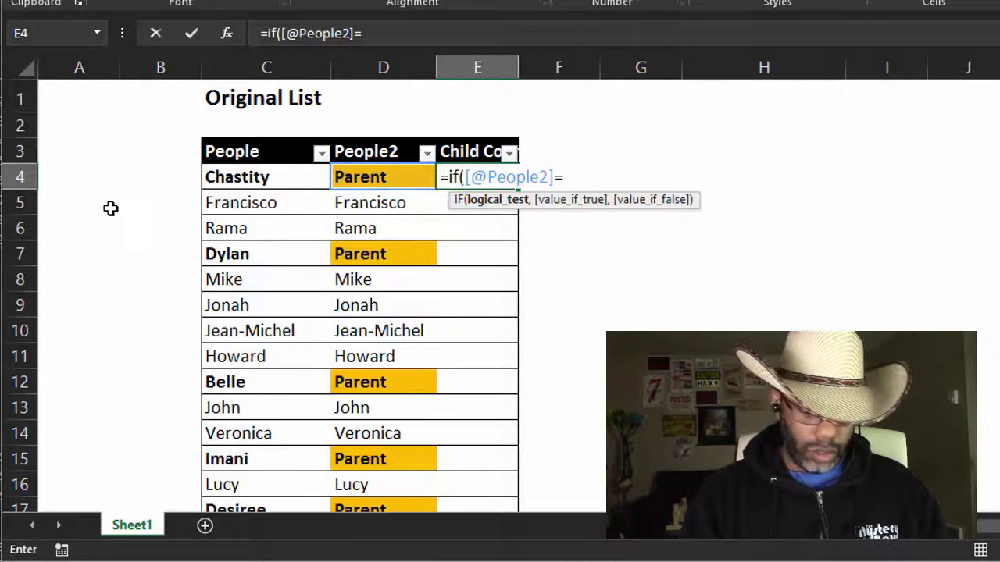
{"action": "type", "text": "\"Parent"}
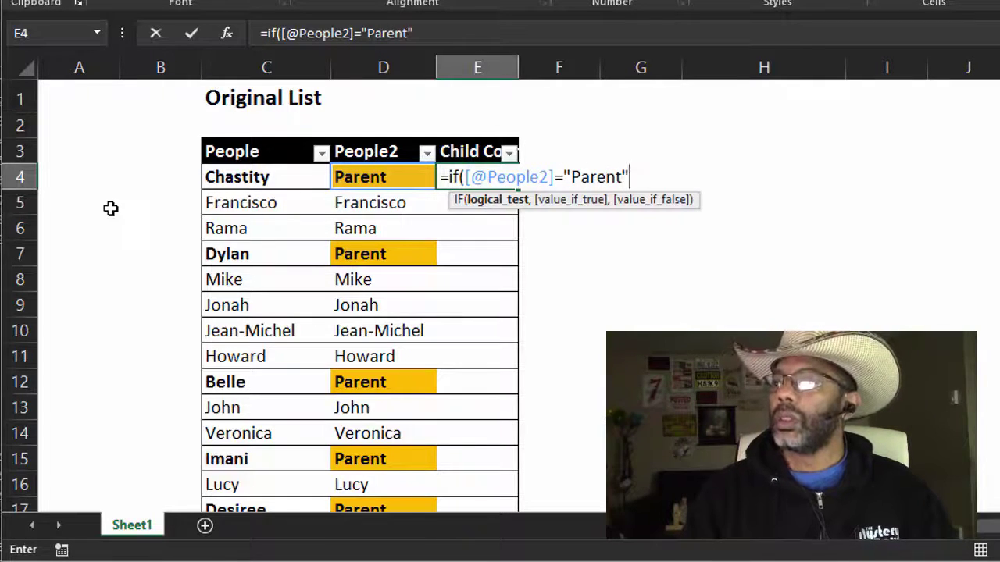
{"action": "type", "text": "\","}
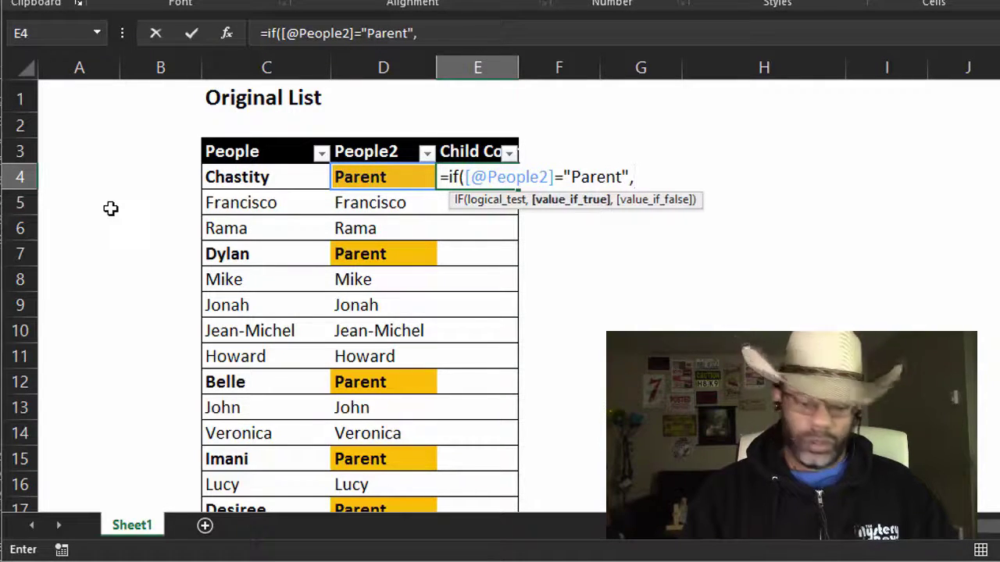
{"action": "type", "text": "0"}
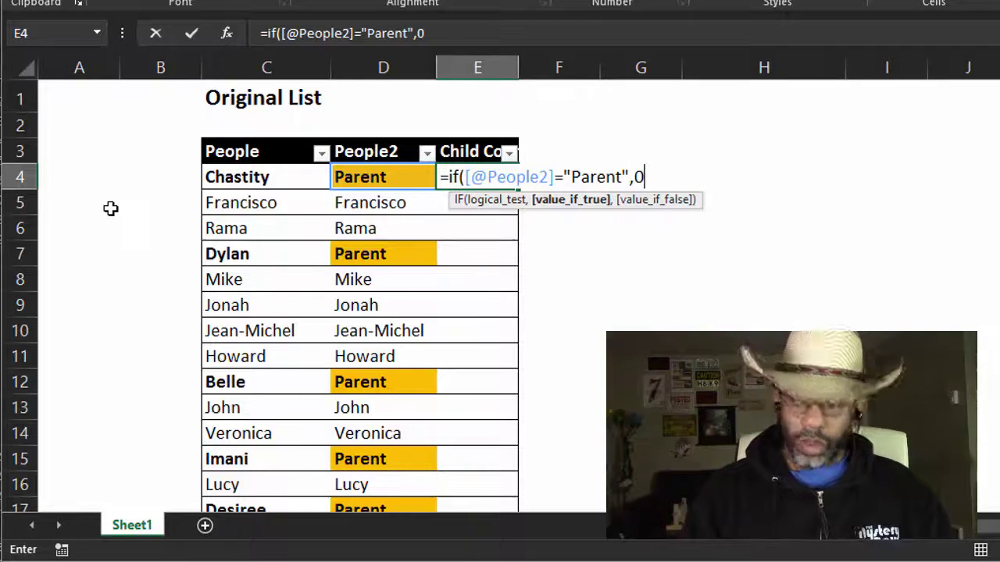
{"action": "type", "text": ","}
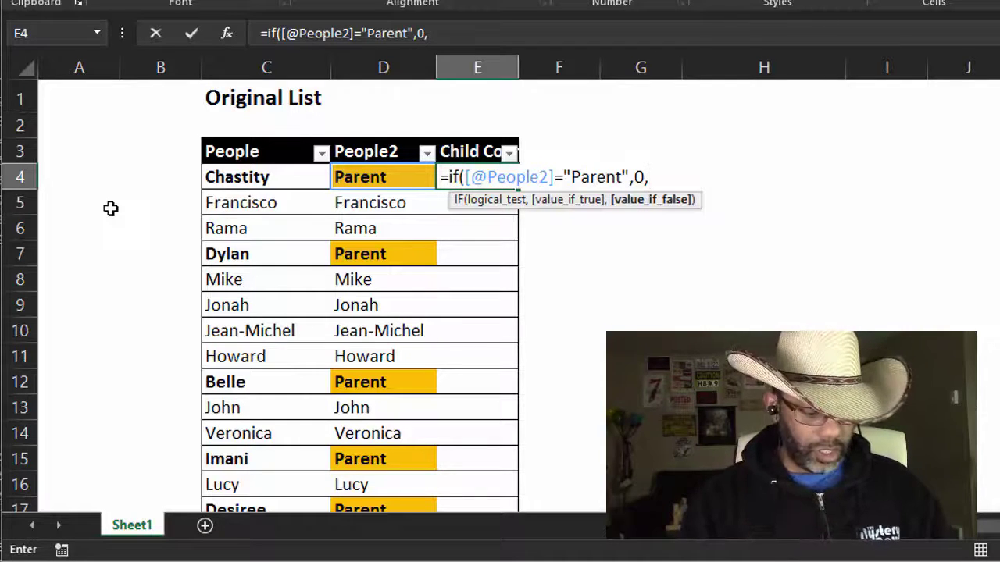
{"action": "type", "text": "e3"}
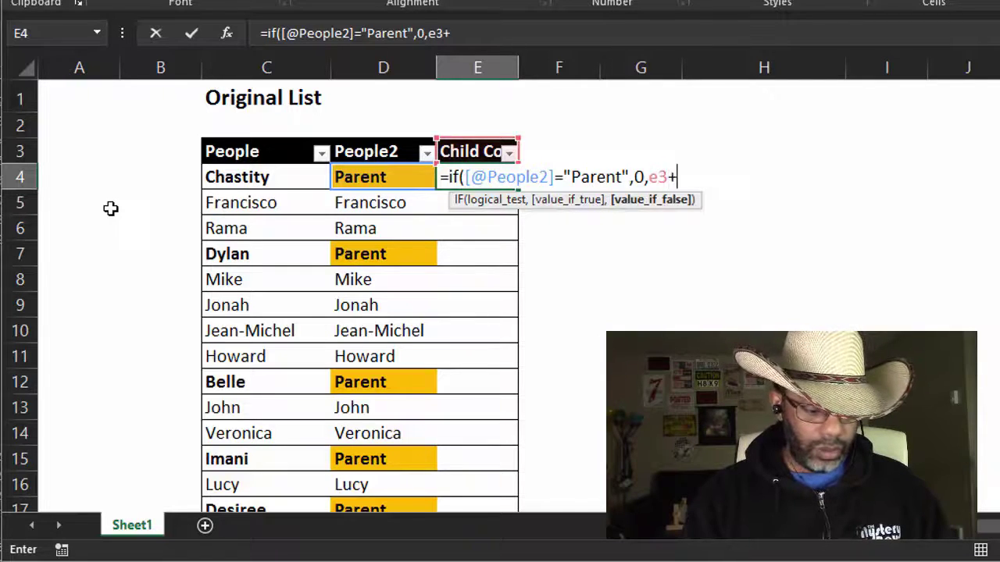
{"action": "type", "text": "+1)"}
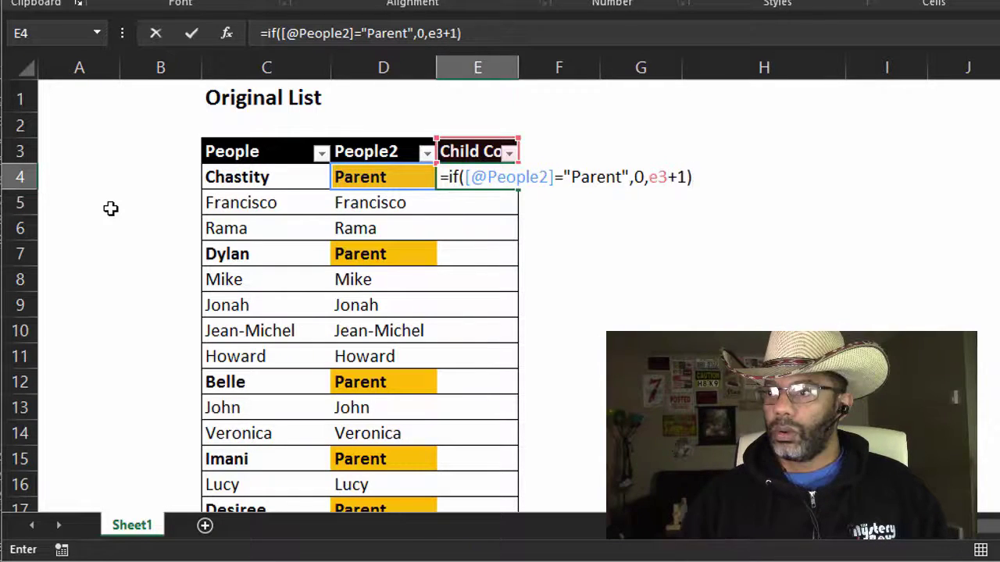
{"action": "key", "text": "Return"}
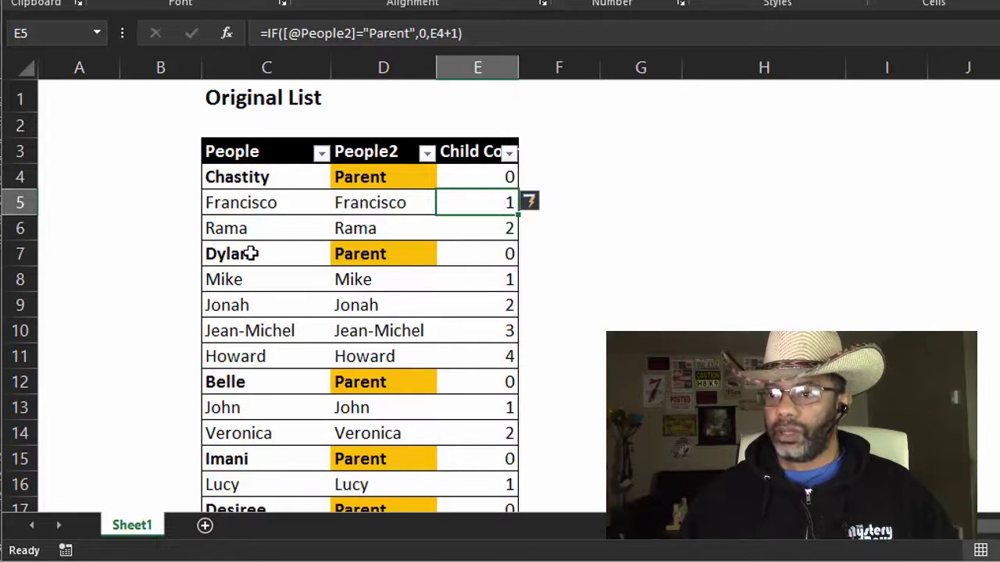
- Hide the filter buttons on the table's header row and widen column E to fit the Child Count heading
{"action": "left_click", "coordinate": [447, 226]}
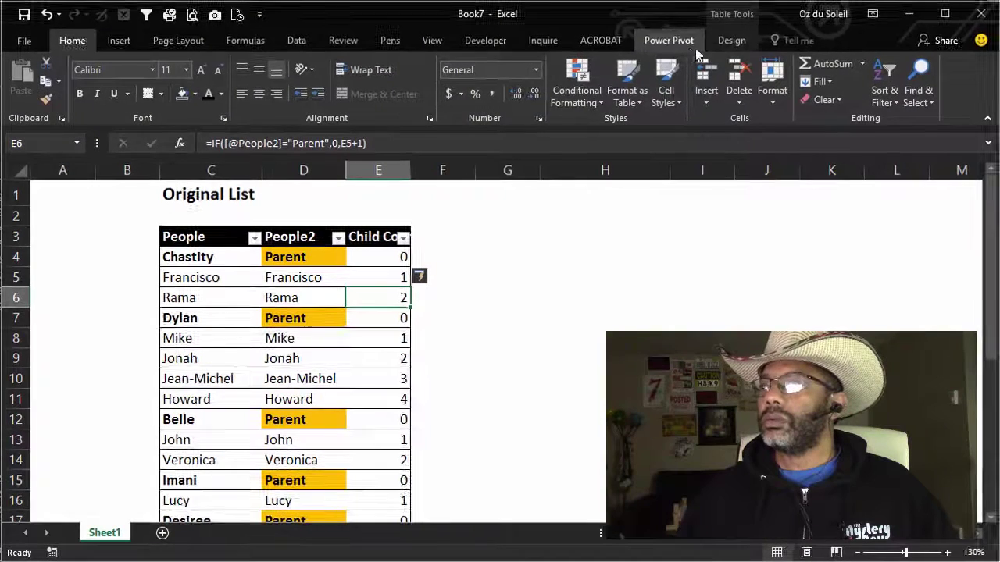
{"action": "left_click", "coordinate": [737, 43]}
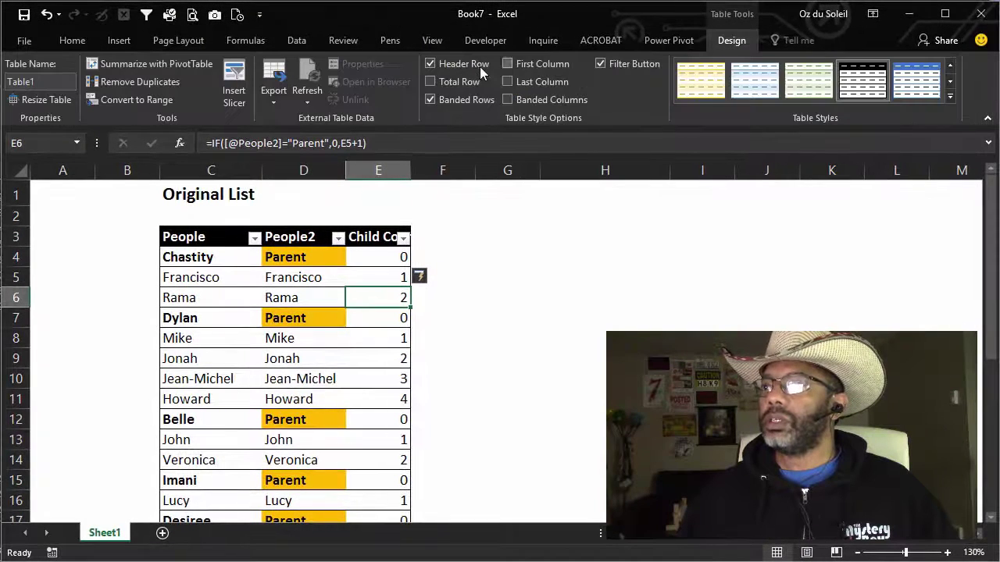
{"action": "left_click", "coordinate": [601, 65]}
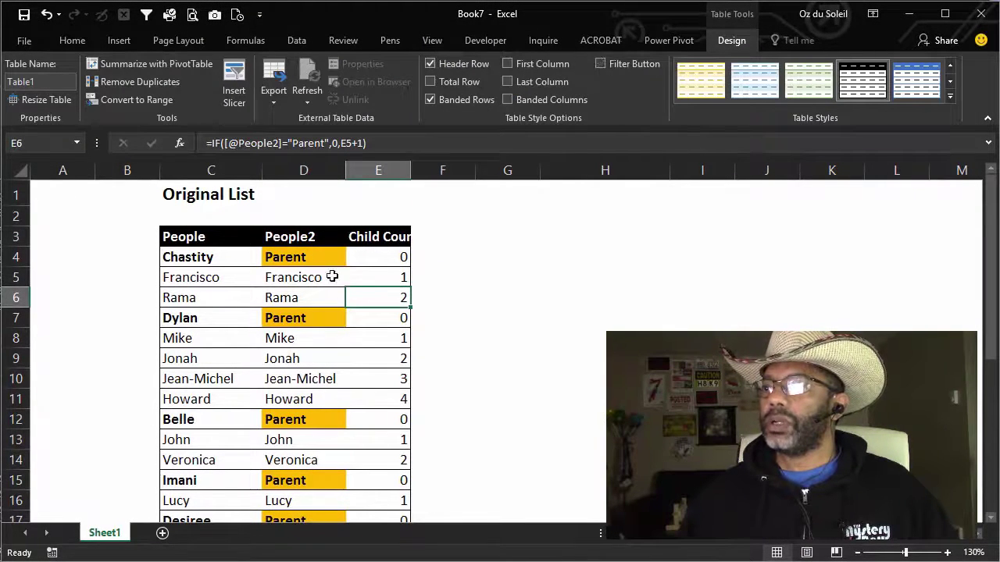
{"action": "left_click", "coordinate": [391, 378]}
{"action": "left_click_drag", "start_coordinate": [412, 163], "coordinate": [426, 163]}
{"action": "left_click", "coordinate": [395, 343]}
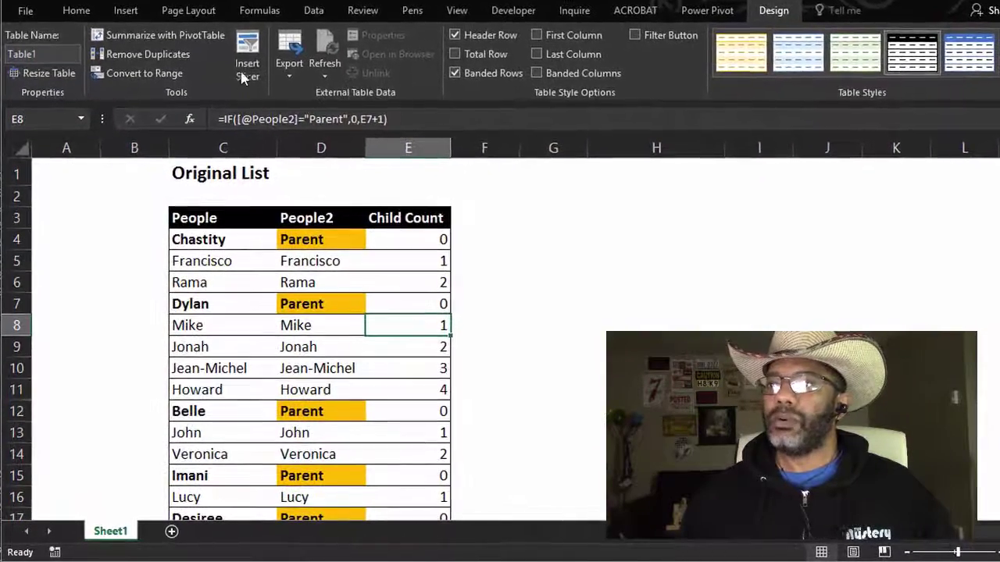
- Load the table into the Query Editor as a query from table and change the Child Count column's data type to Text
{"action": "left_click", "coordinate": [311, 11]}
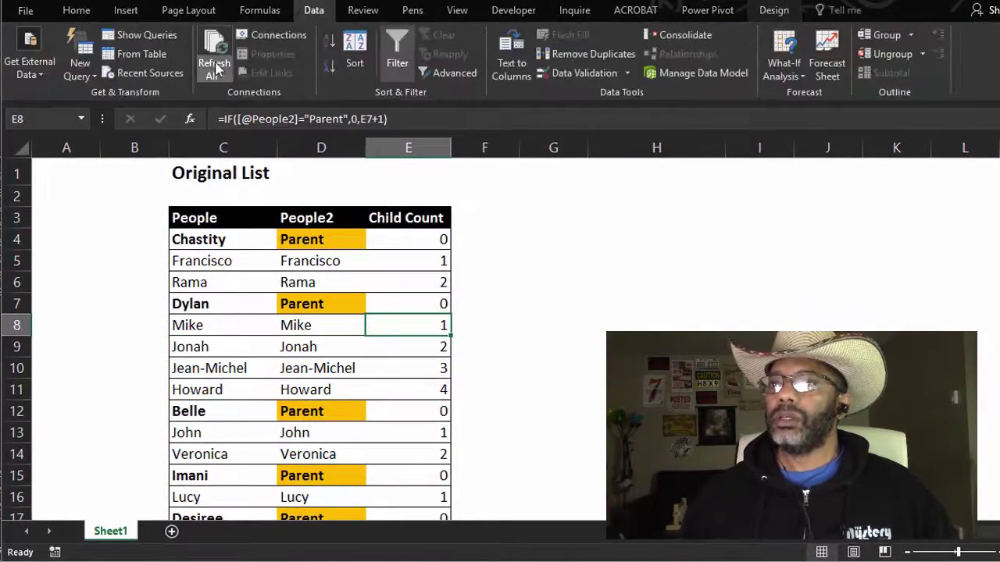
{"action": "left_click", "coordinate": [153, 53]}
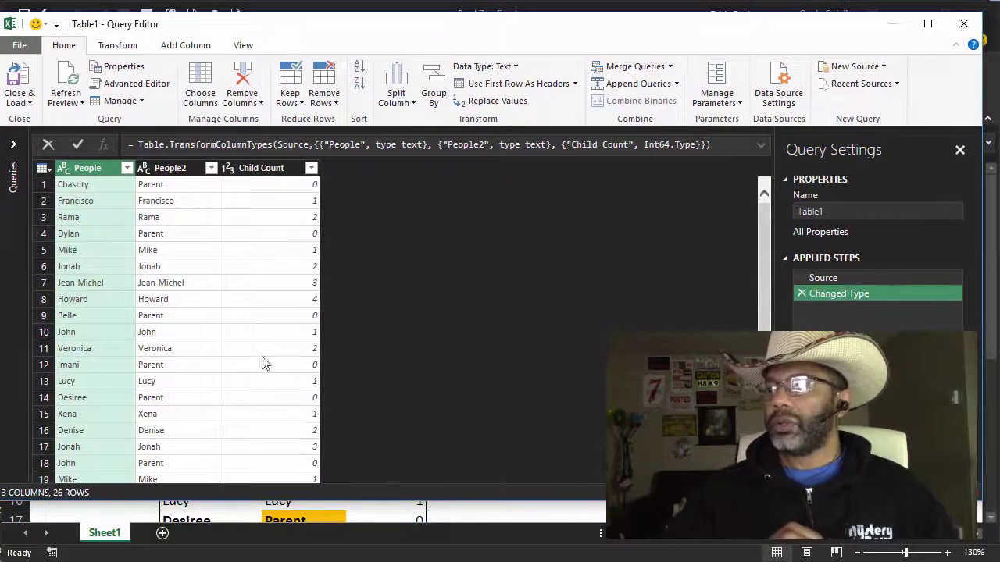
{"action": "left_click", "coordinate": [227, 169]}
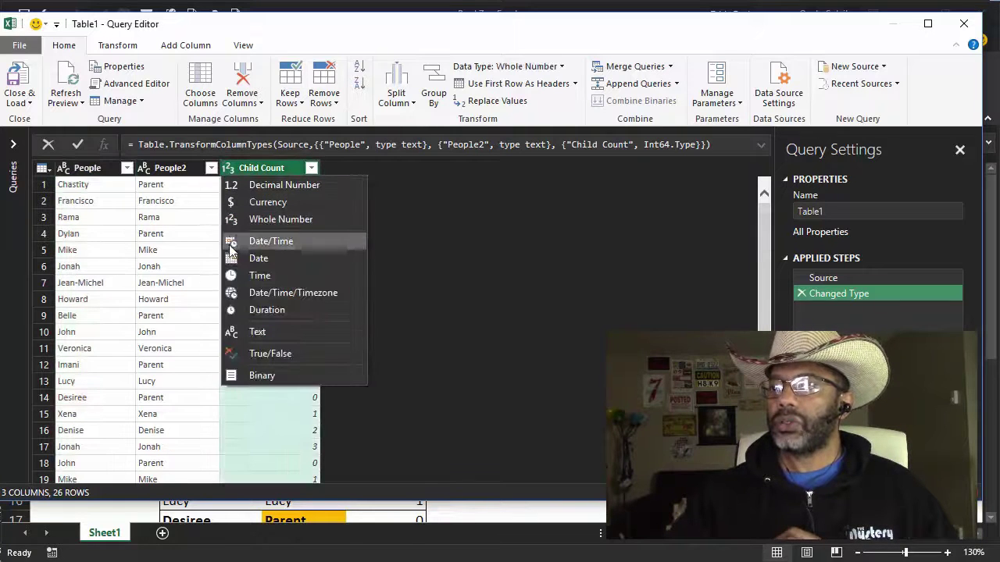
{"action": "left_click", "coordinate": [236, 330]}
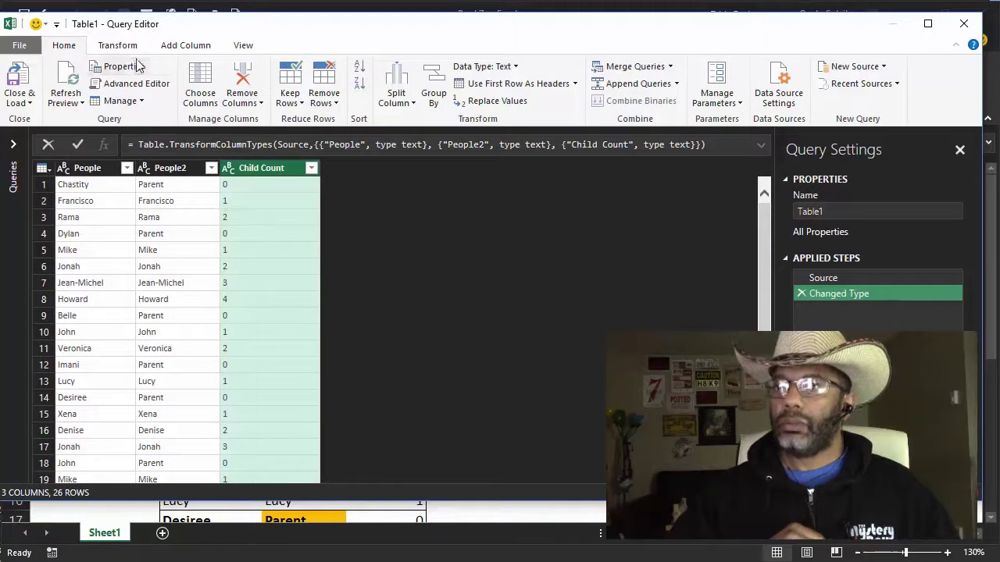
- Add a custom column named Children with the formula "Child "&[Child Count] to the query
{"action": "left_click", "coordinate": [158, 48]}
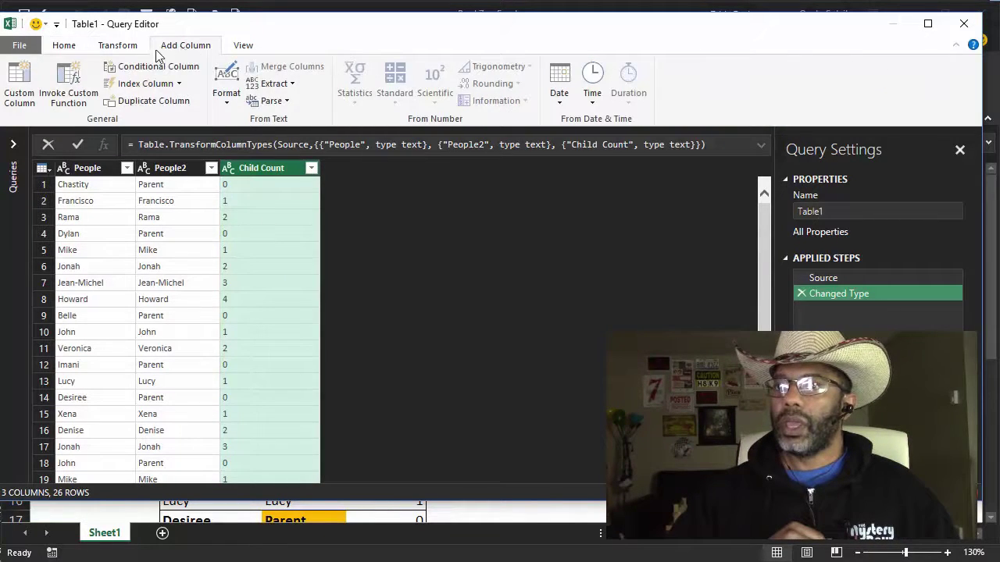
{"action": "left_click", "coordinate": [23, 81]}
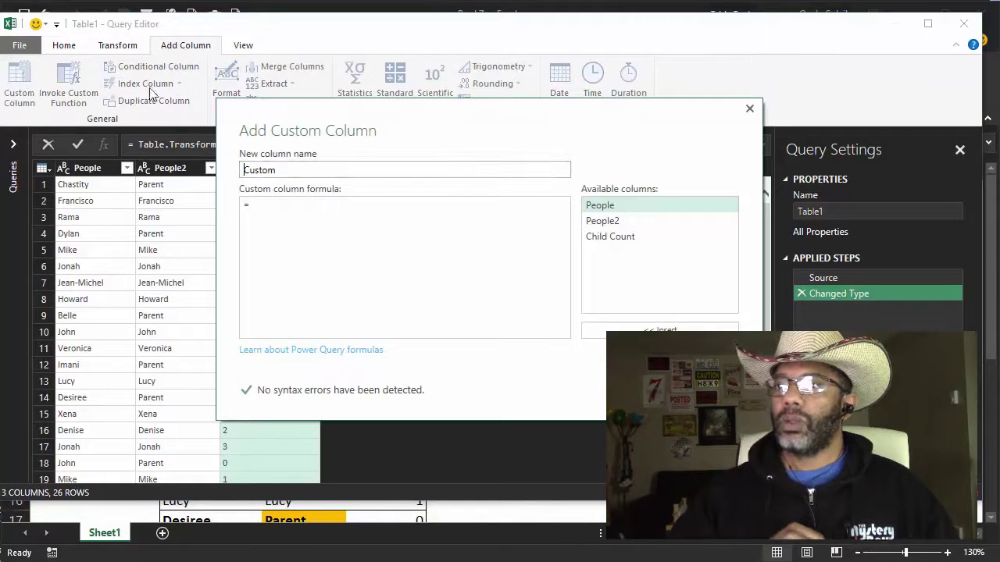
{"action": "double_click", "coordinate": [262, 174]}
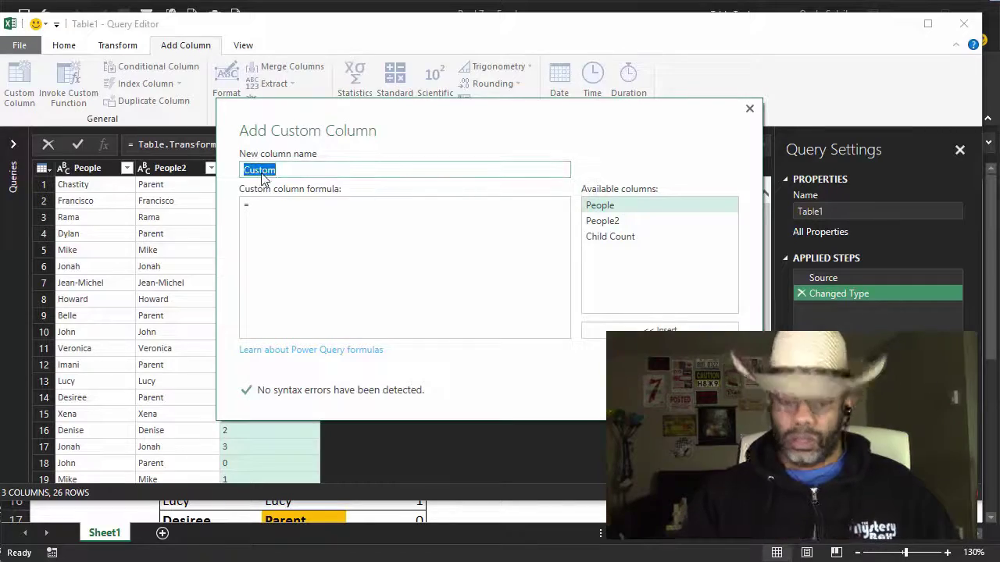
{"action": "type", "text": "Chi"}
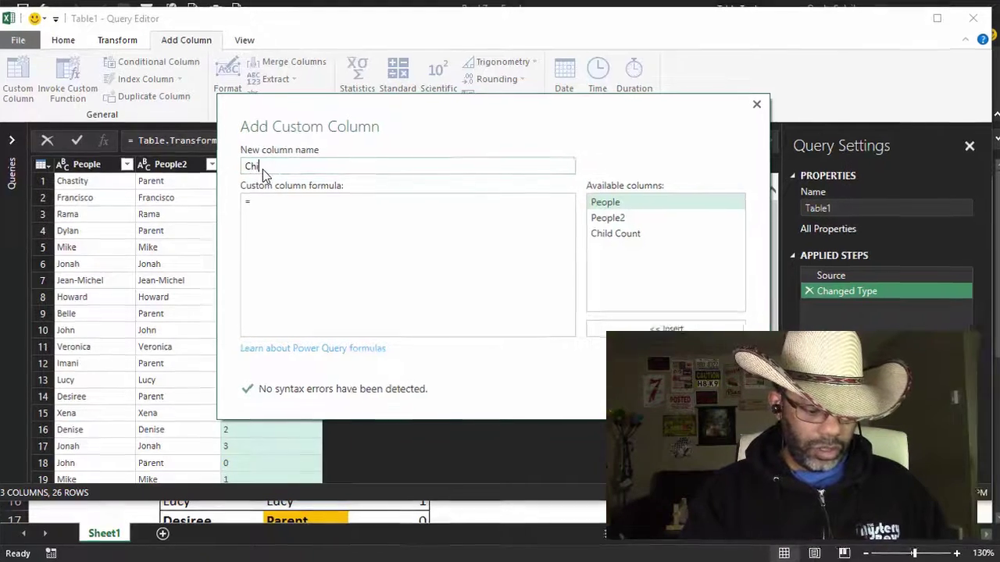
{"action": "type", "text": "ldren"}
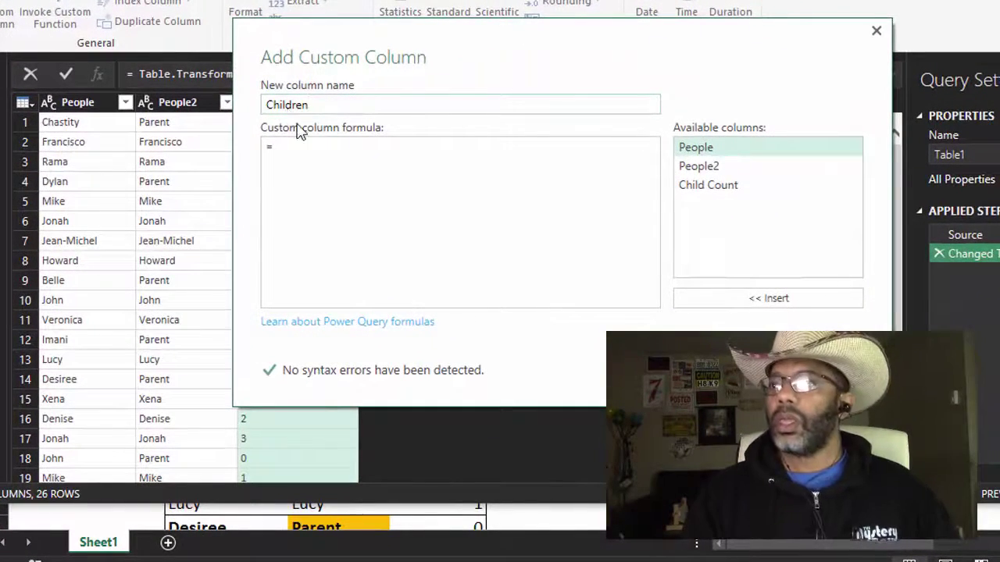
{"action": "left_click", "coordinate": [304, 153]}
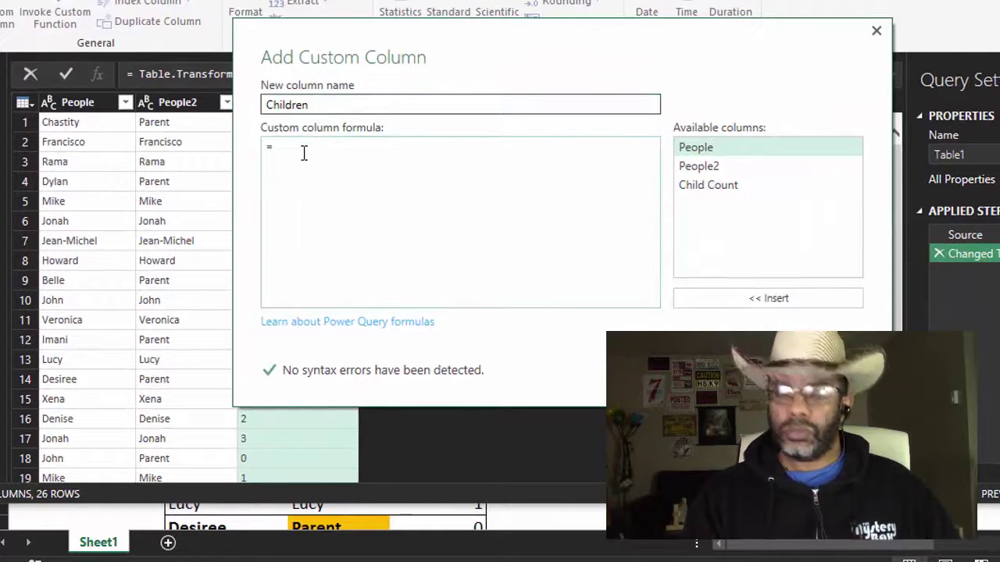
{"action": "type", "text": "\"Child"}
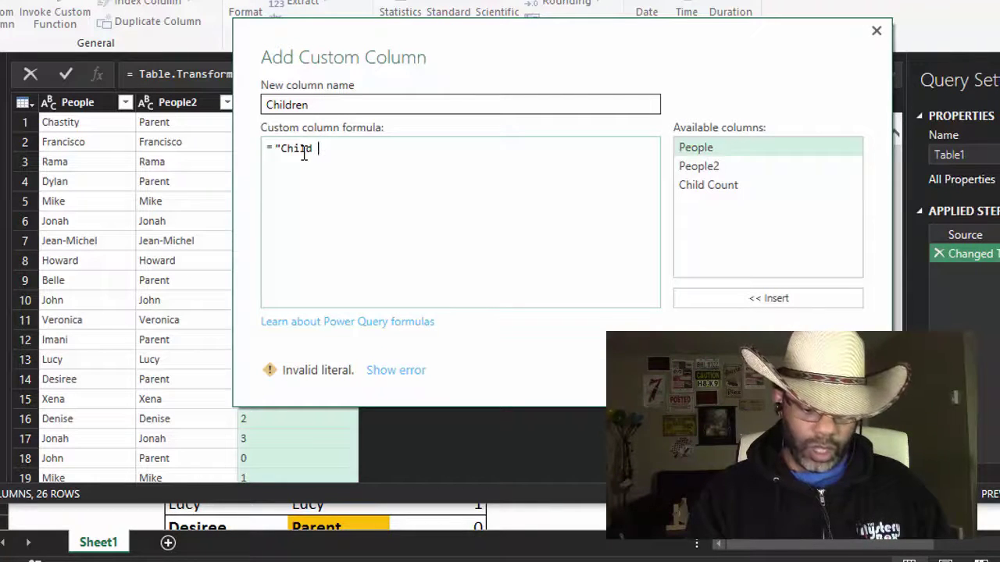
{"action": "type", "text": " \"&"}
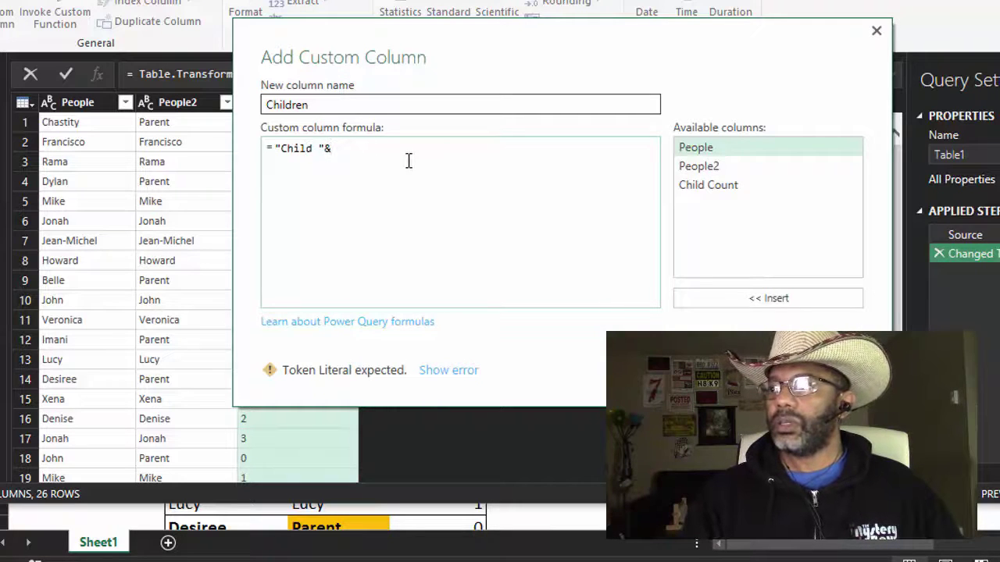
{"action": "left_click_drag", "start_coordinate": [471, 42], "coordinate": [512, 34]}
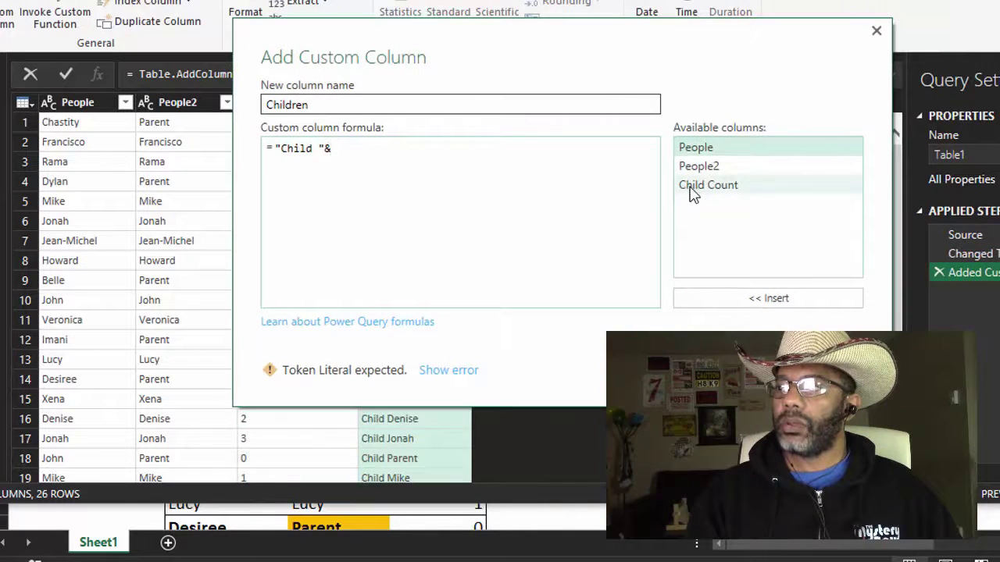
{"action": "double_click", "coordinate": [692, 187]}
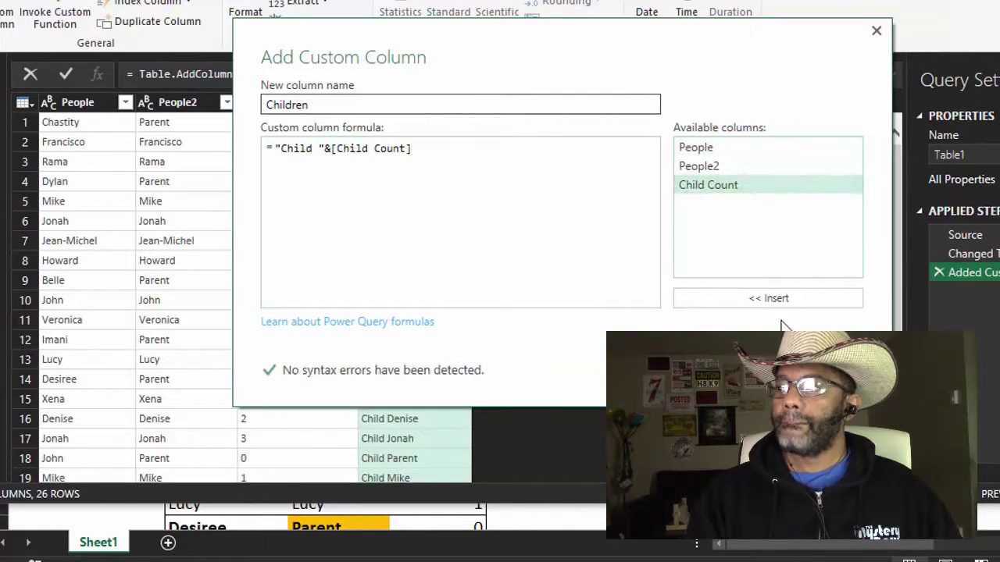
{"action": "key", "text": "Return"}
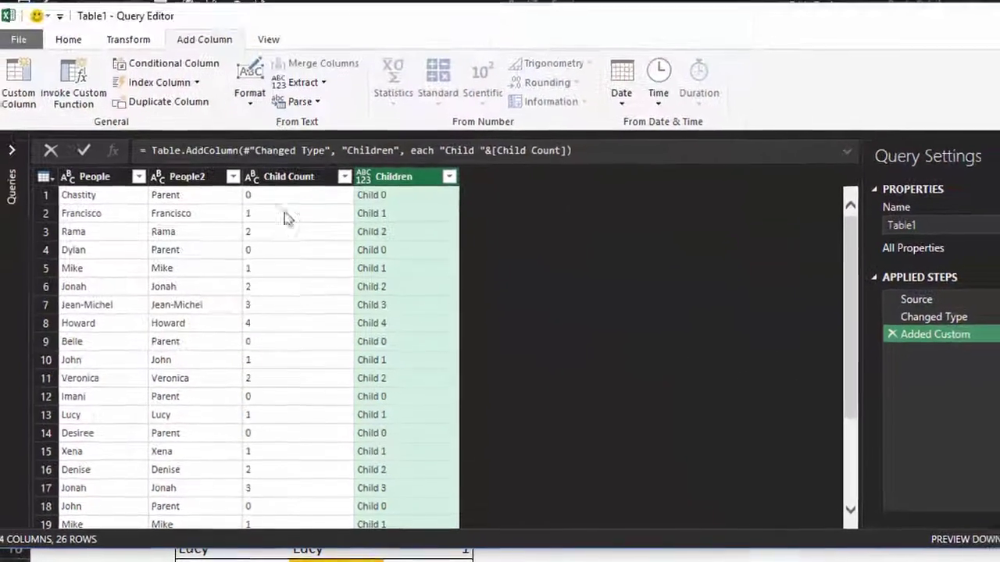
- Start a conditional column named Parents with the condition that Children equals "Child 0"
{"action": "left_click", "coordinate": [190, 64]}
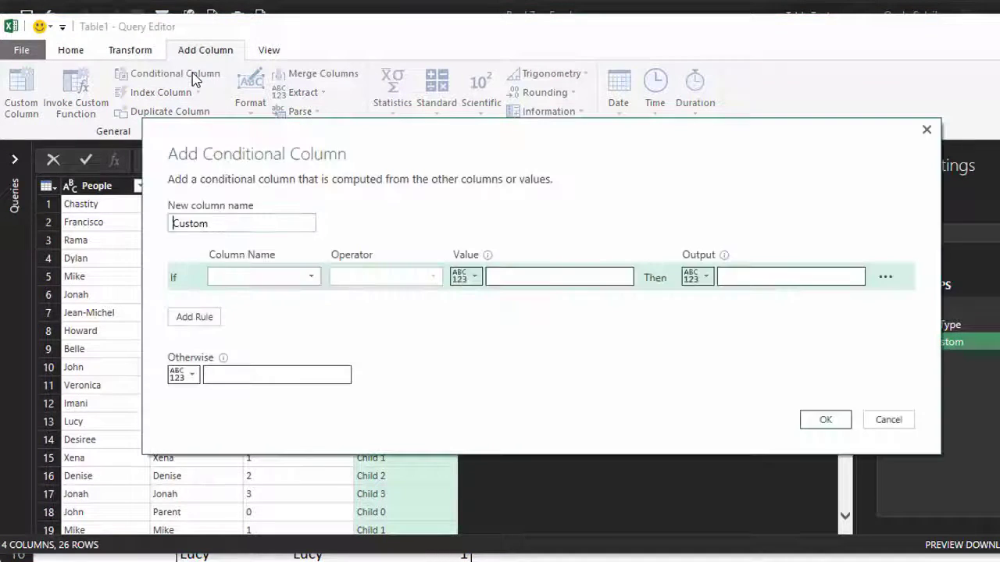
{"action": "double_click", "coordinate": [262, 227]}
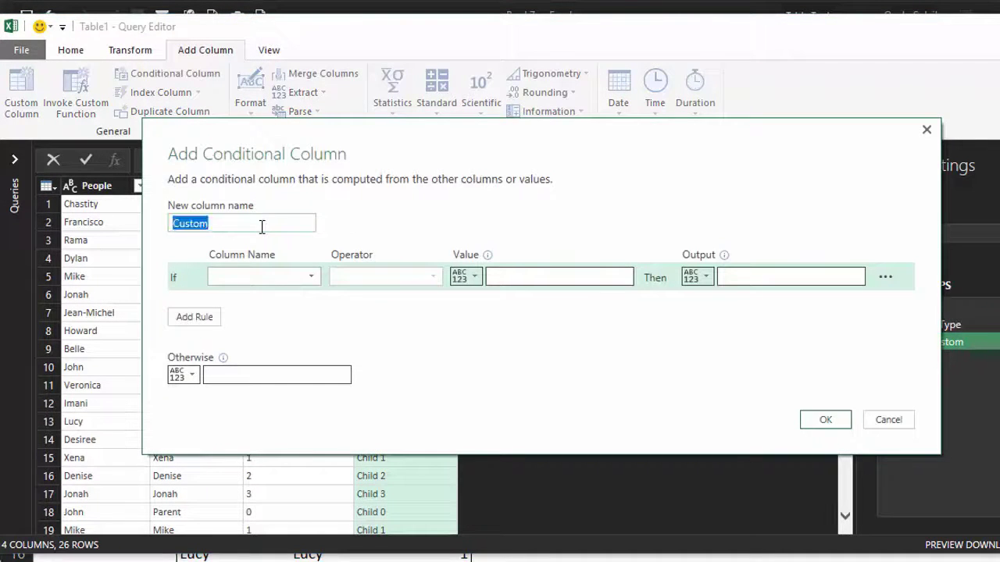
{"action": "type", "text": "Parents"}
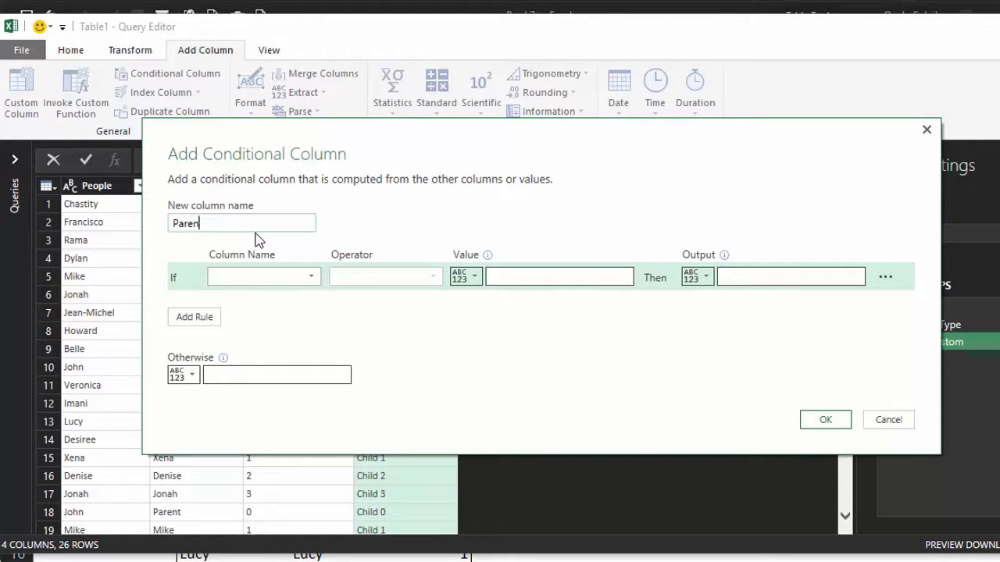
{"action": "left_click", "coordinate": [244, 280]}
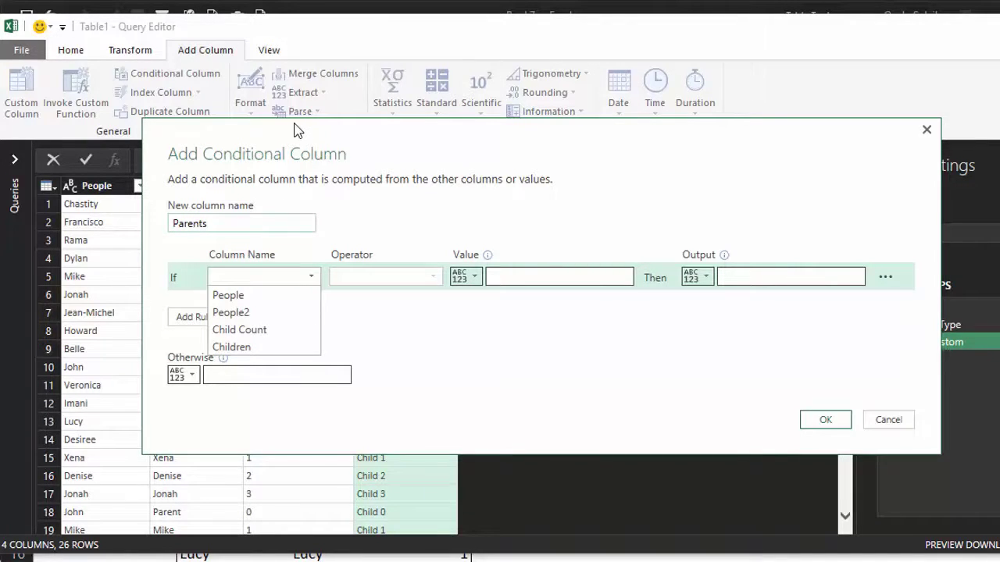
{"action": "left_click_drag", "start_coordinate": [297, 132], "coordinate": [609, 139]}
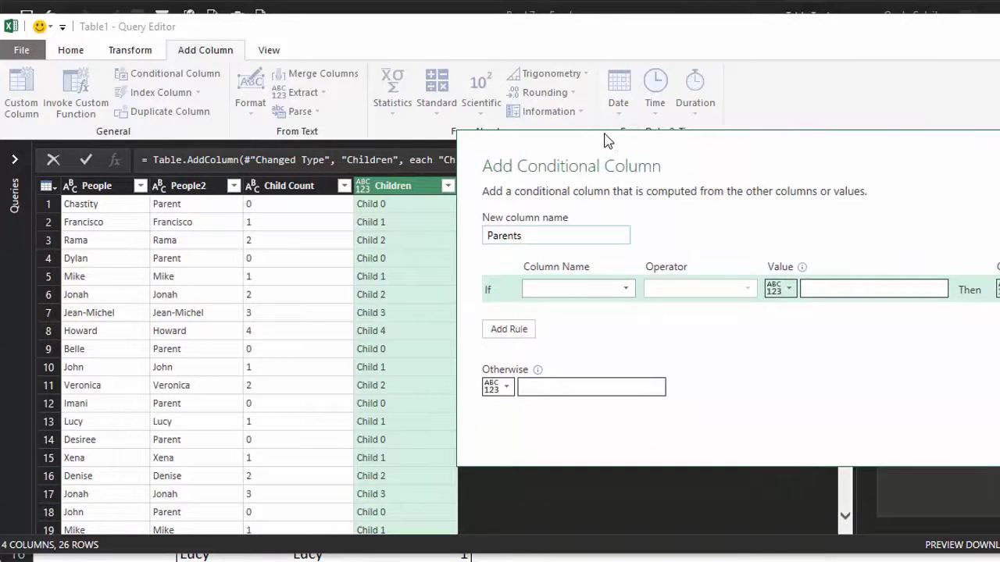
{"action": "left_click", "coordinate": [562, 291]}
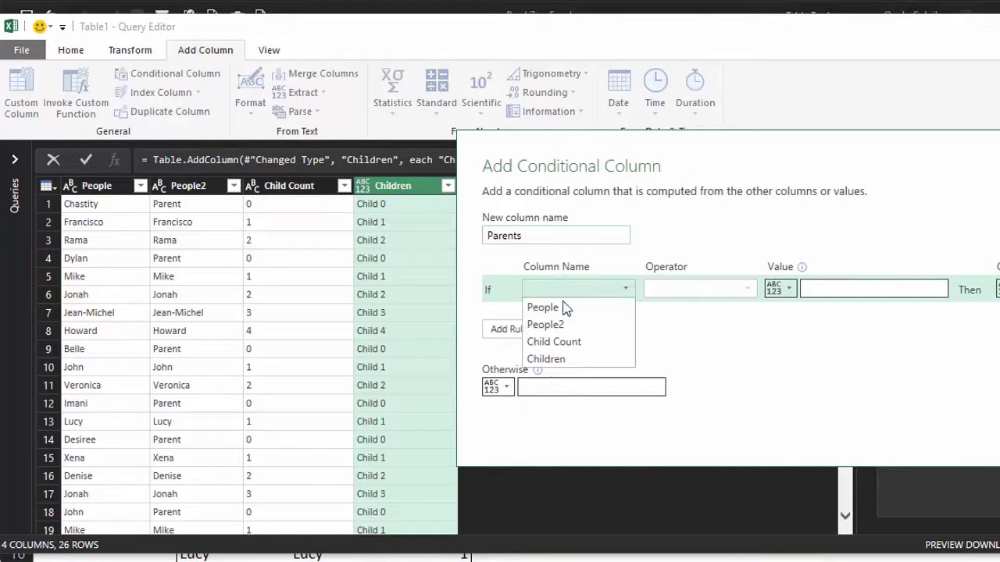
{"action": "left_click", "coordinate": [558, 361]}
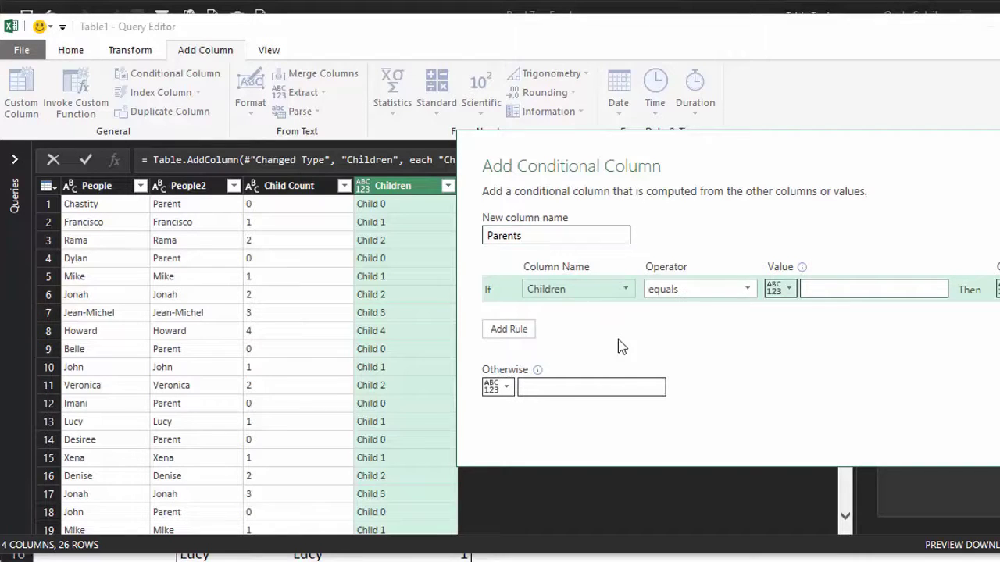
{"action": "left_click", "coordinate": [851, 290]}
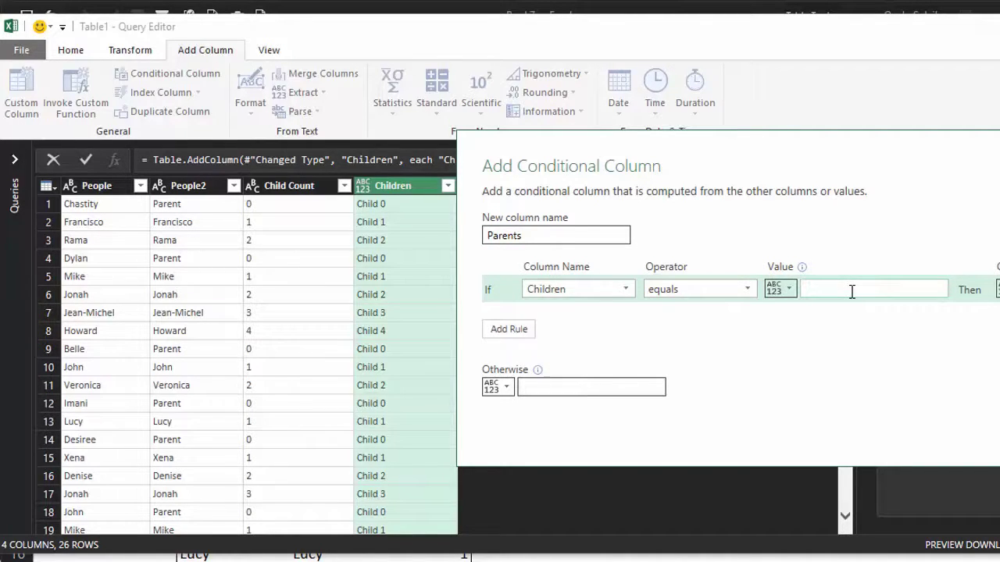
{"action": "type", "text": "Child 0"}
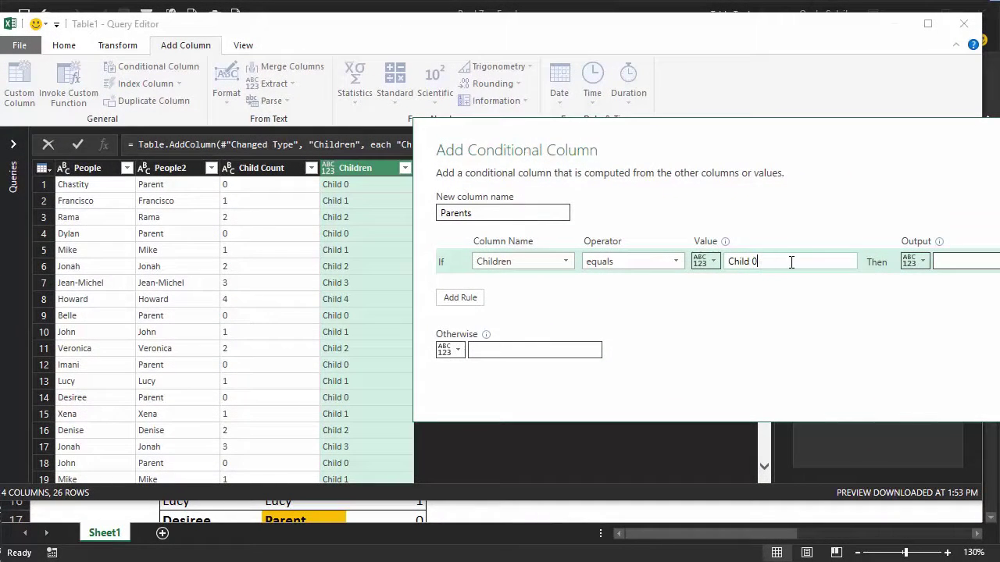
- Make the Parents rule output the People column, otherwise null, and add the conditional column to the query
{"action": "left_click_drag", "start_coordinate": [787, 139], "coordinate": [626, 152]}
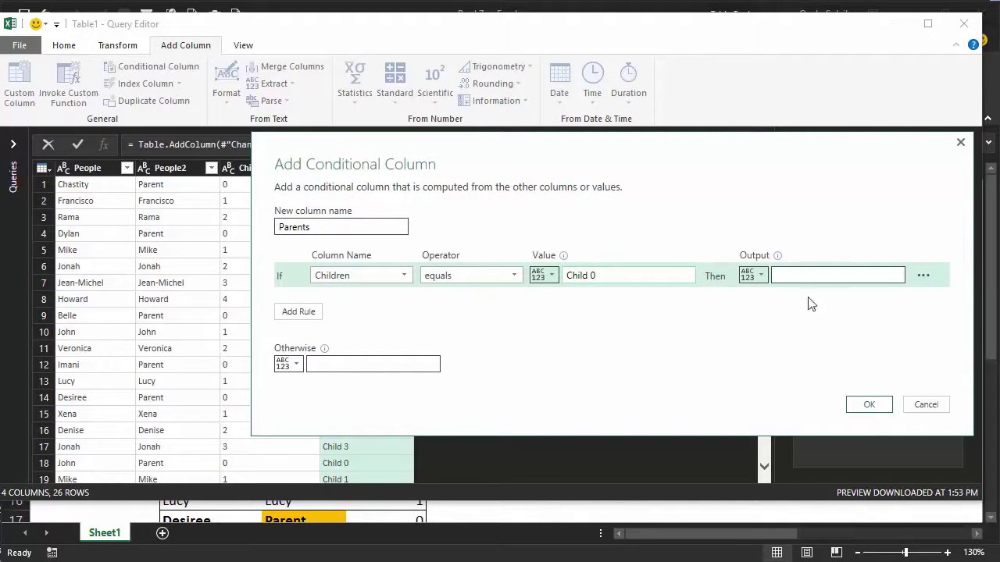
{"action": "left_click", "coordinate": [748, 275]}
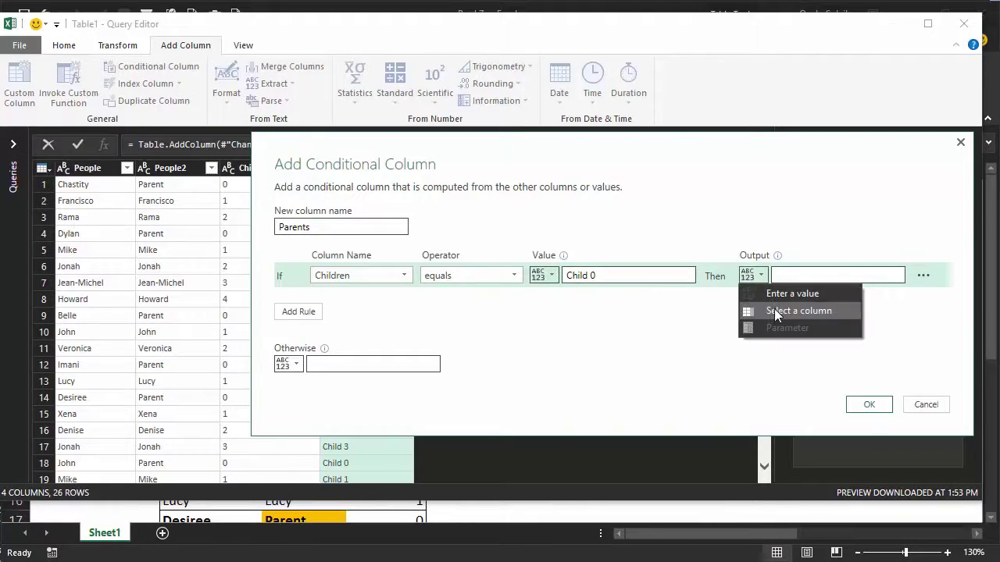
{"action": "left_click", "coordinate": [774, 309]}
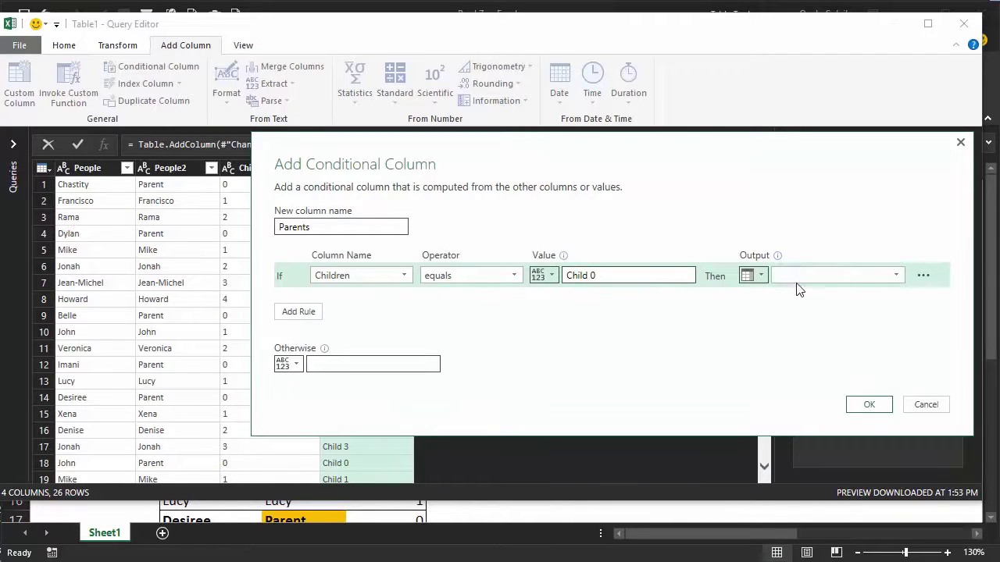
{"action": "left_click", "coordinate": [796, 287]}
{"action": "left_click", "coordinate": [797, 292]}
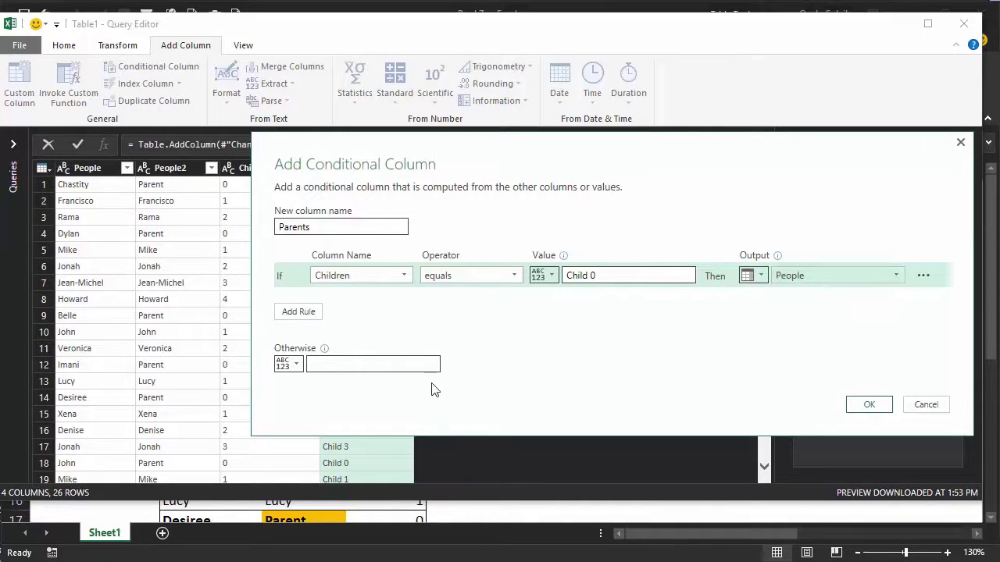
{"action": "left_click", "coordinate": [379, 361]}
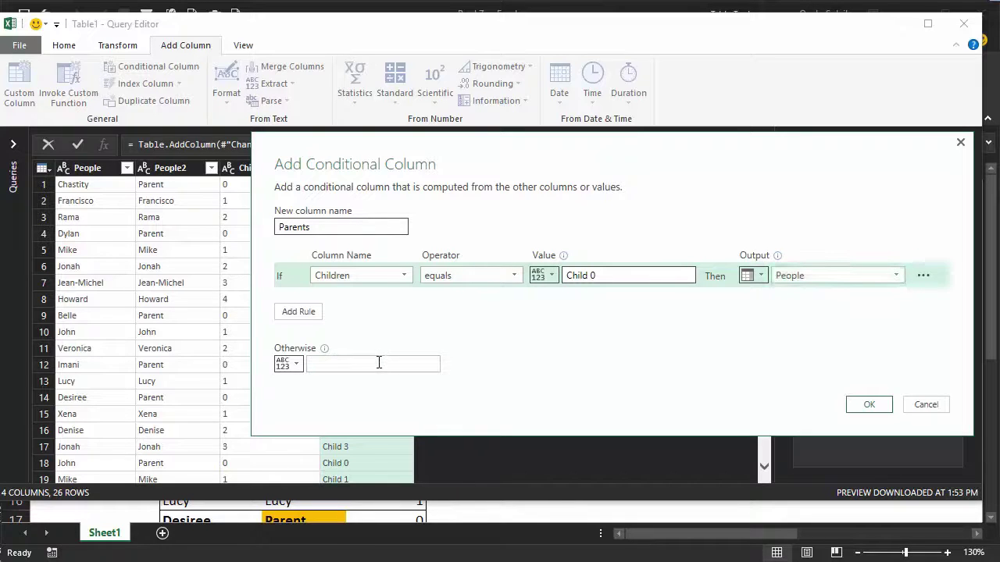
{"action": "type", "text": "null"}
{"action": "left_click", "coordinate": [871, 404]}
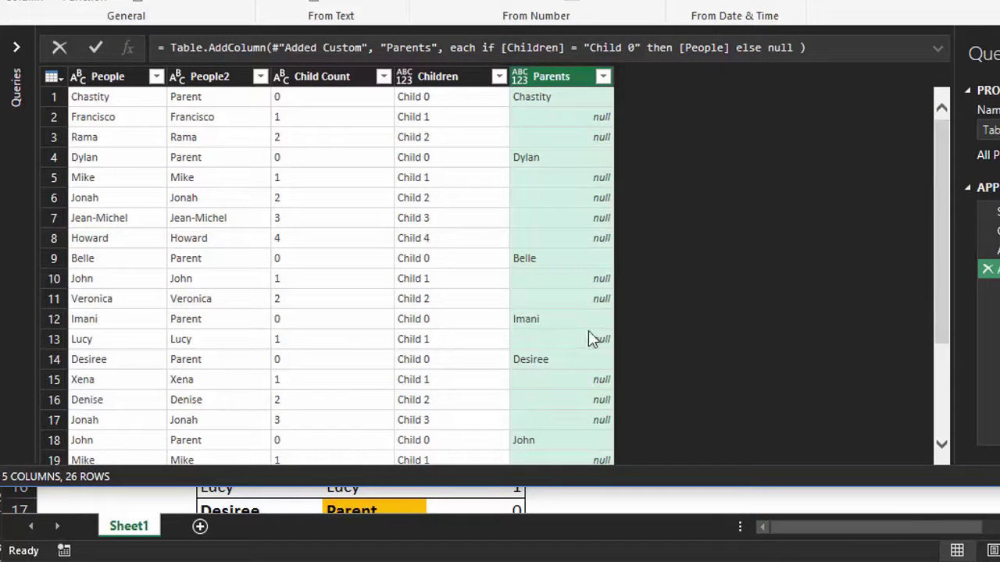
- Fill the Parents column down so each null takes the parent name above it
{"action": "right_click", "coordinate": [553, 78]}
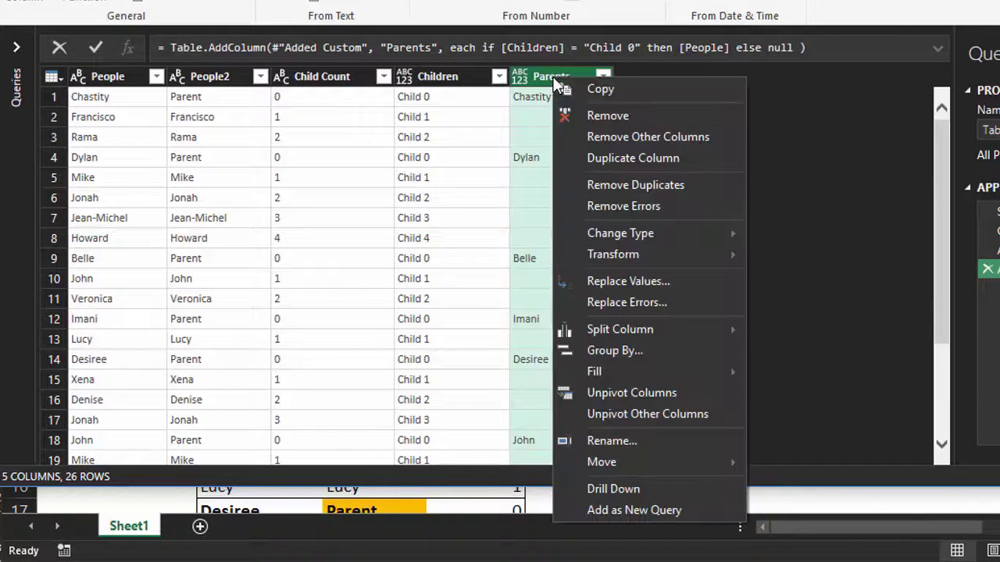
{"action": "mouse_move", "coordinate": [614, 372]}
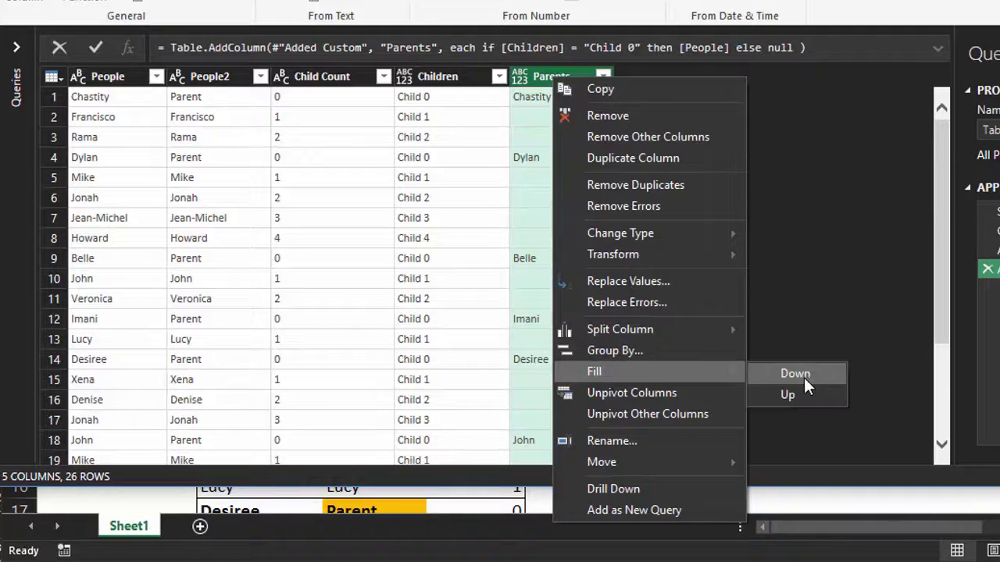
{"action": "left_click", "coordinate": [813, 378]}
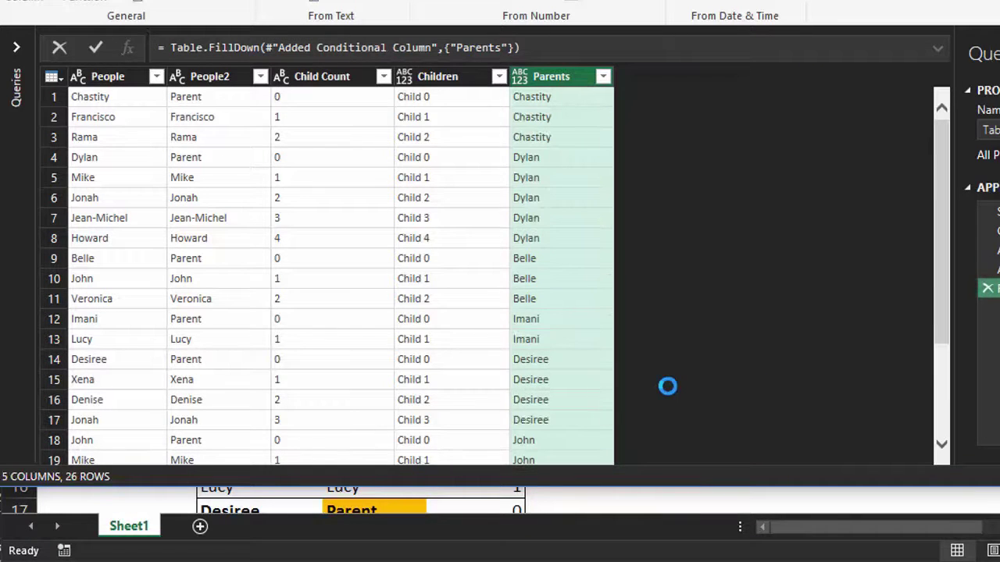
- Remove the People column and move the Parents column in front of People2
{"action": "right_click", "coordinate": [109, 79]}
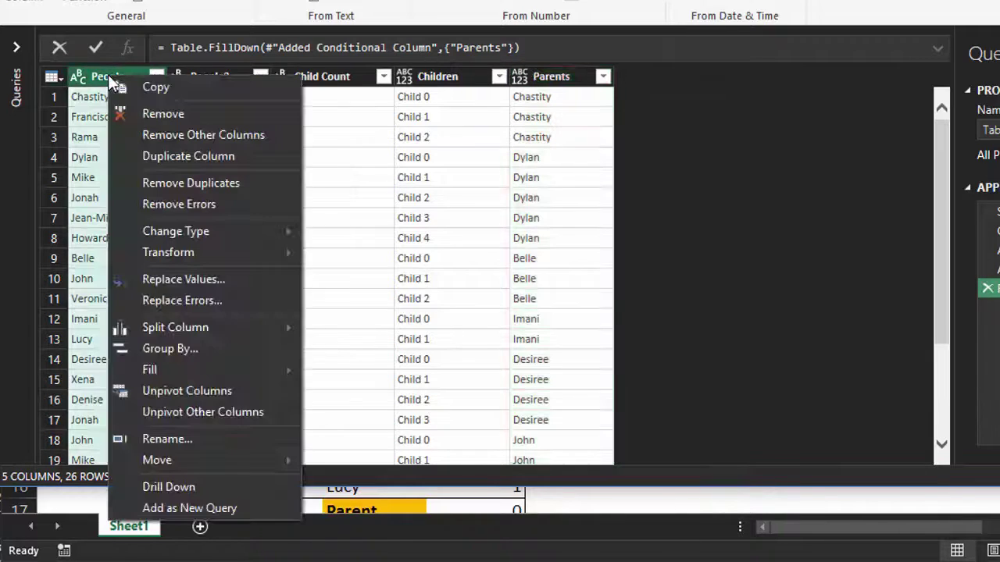
{"action": "left_click", "coordinate": [143, 122]}
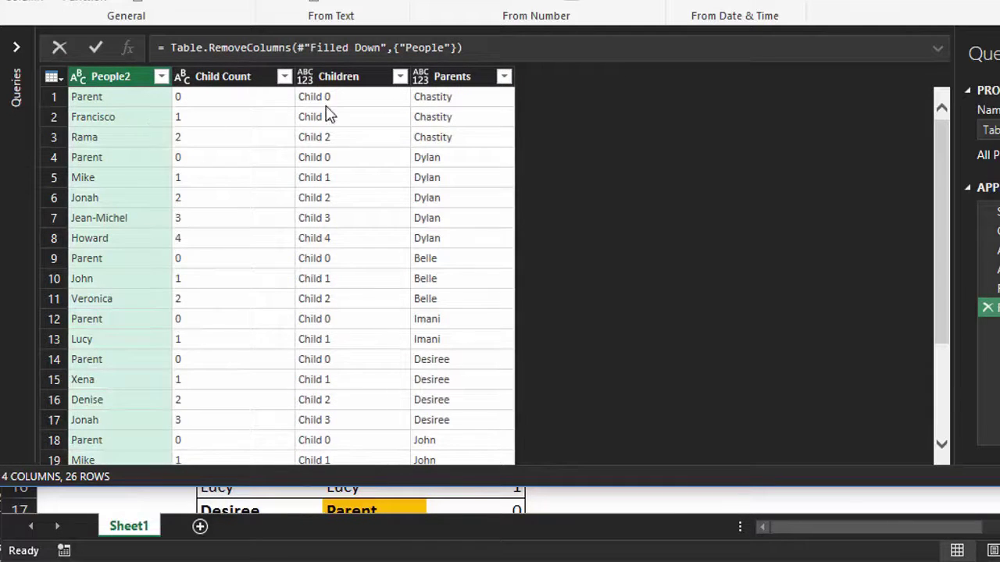
{"action": "left_click_drag", "start_coordinate": [440, 78], "coordinate": [98, 102]}
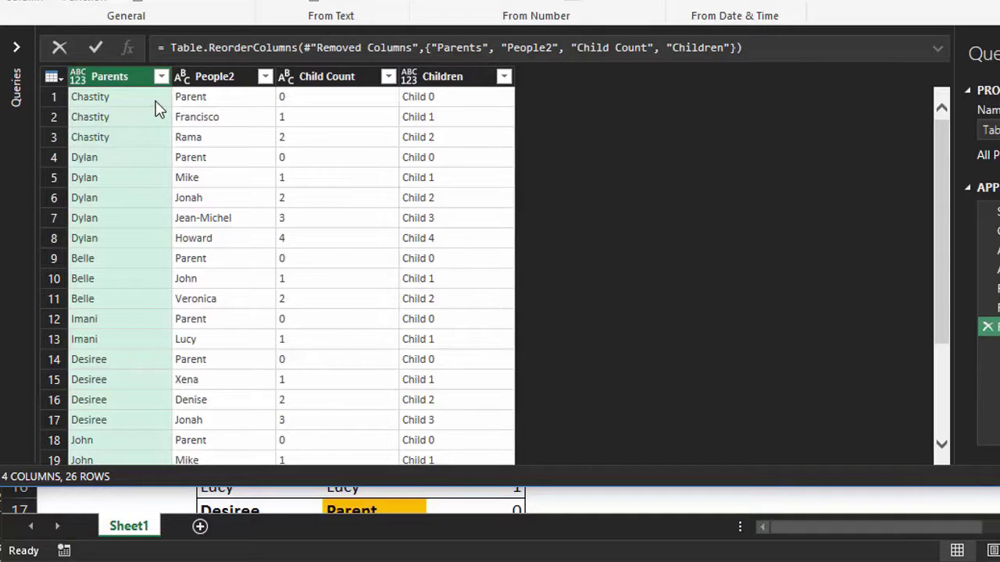
- Filter the Parent rows out of the People2 column and remove the Child Count column
{"action": "left_click", "coordinate": [219, 75], "text": "ctrl"}
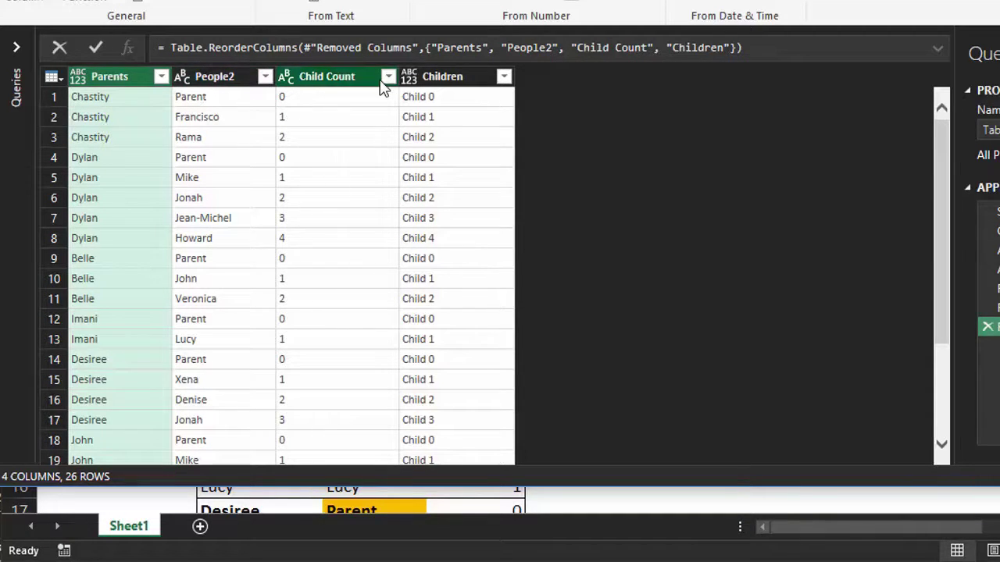
{"action": "left_click", "coordinate": [266, 77]}
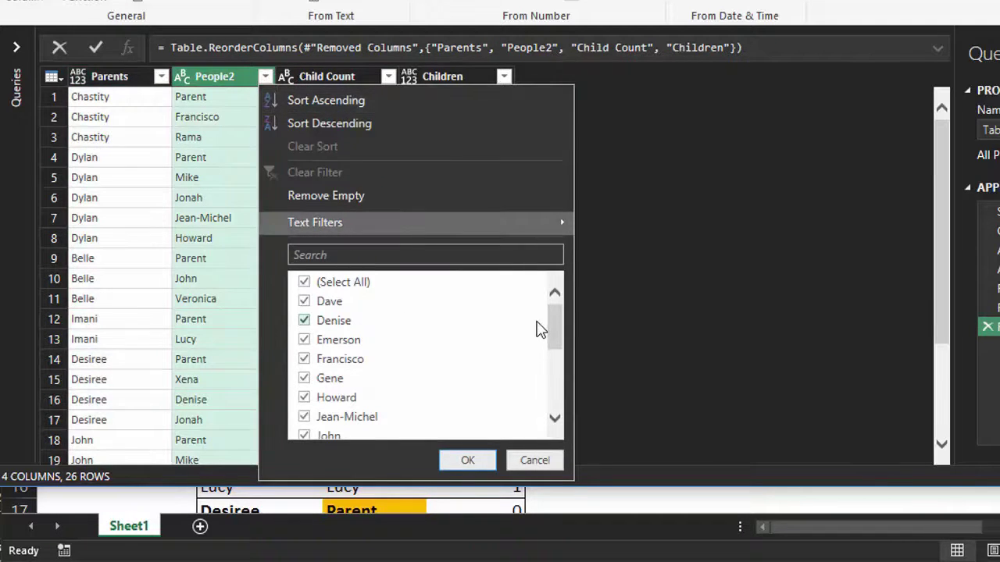
{"action": "left_click_drag", "start_coordinate": [550, 326], "coordinate": [547, 377]}
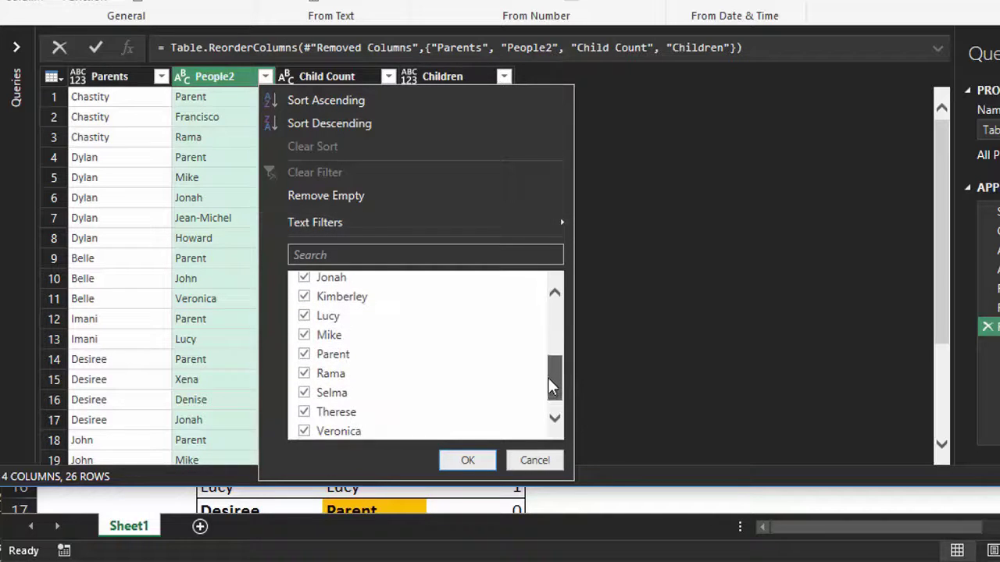
{"action": "left_click", "coordinate": [304, 356]}
{"action": "left_click", "coordinate": [468, 461]}
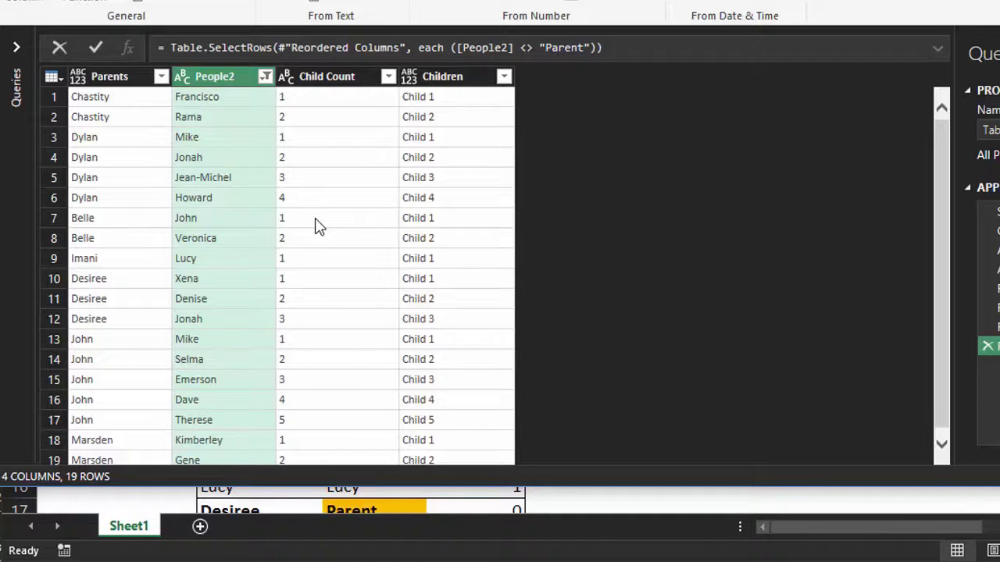
{"action": "right_click", "coordinate": [308, 75]}
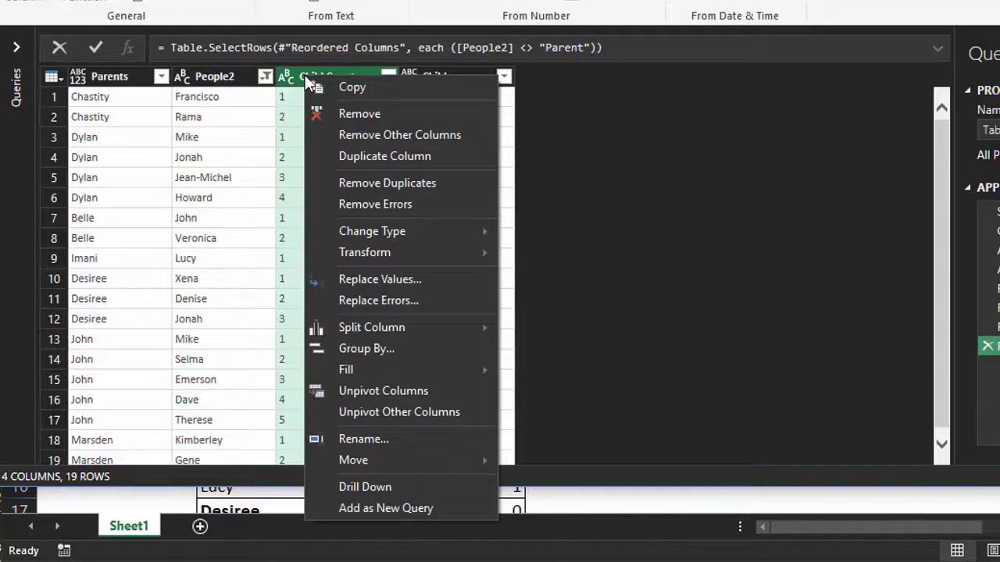
{"action": "left_click", "coordinate": [341, 117]}
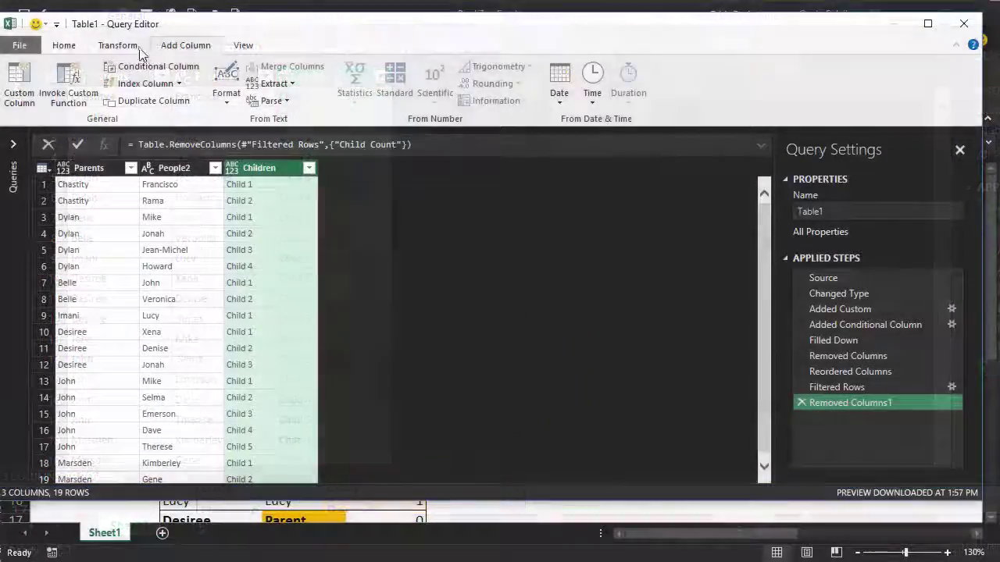
- Pivot the Children column using People2 as the values column with the Don't Aggregate option
{"action": "left_click", "coordinate": [140, 47]}
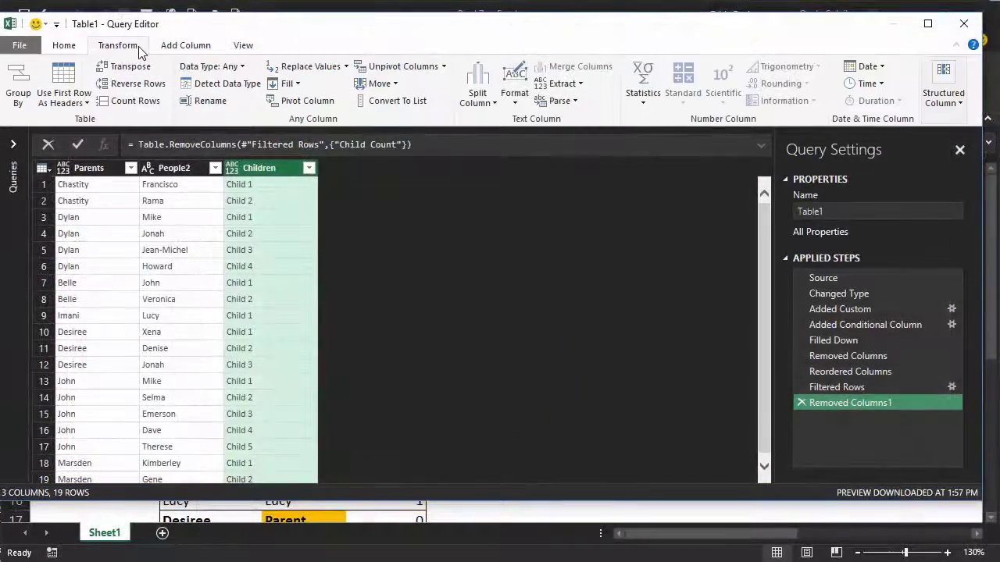
{"action": "left_click", "coordinate": [275, 106]}
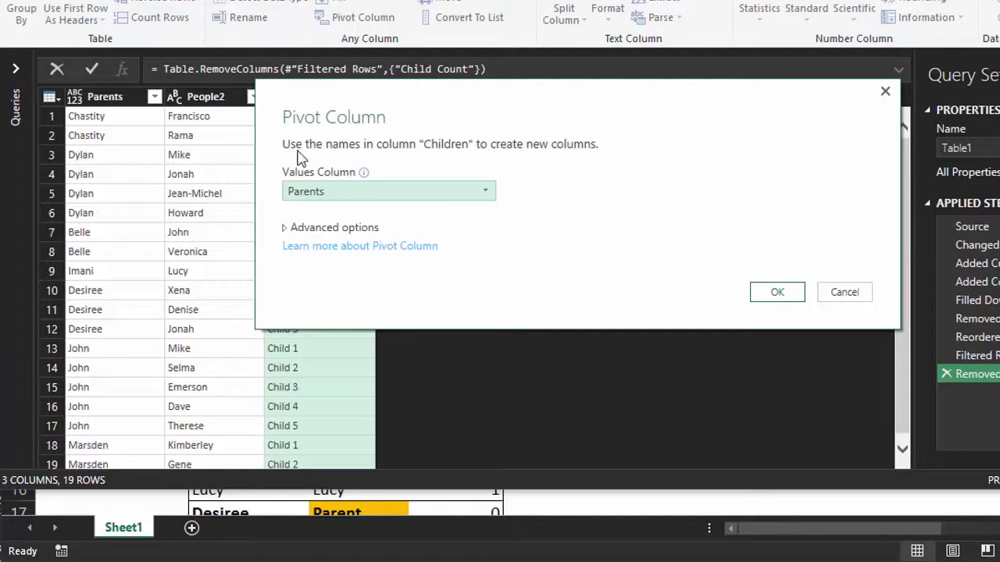
{"action": "left_click", "coordinate": [355, 199]}
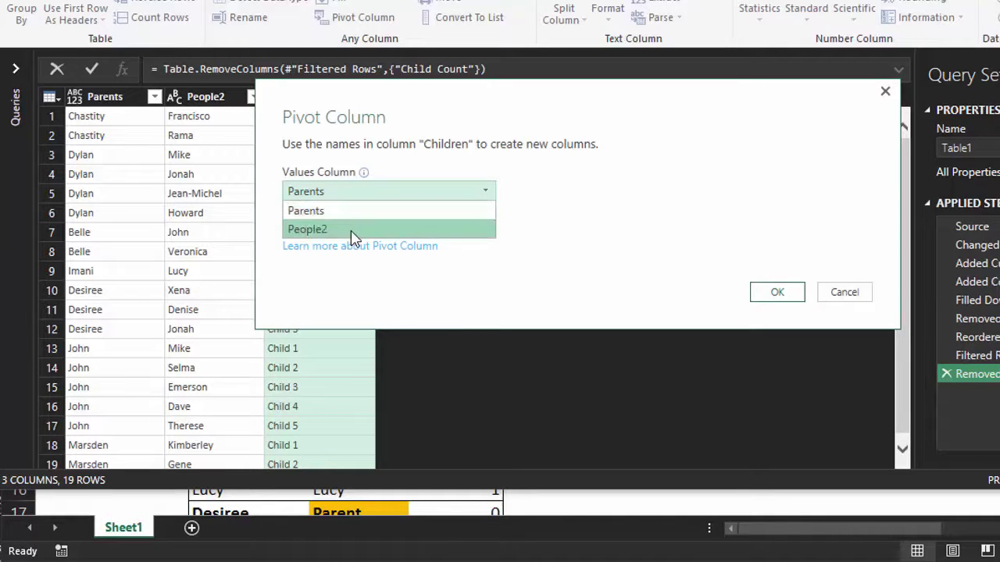
{"action": "left_click", "coordinate": [318, 230]}
{"action": "left_click", "coordinate": [321, 231]}
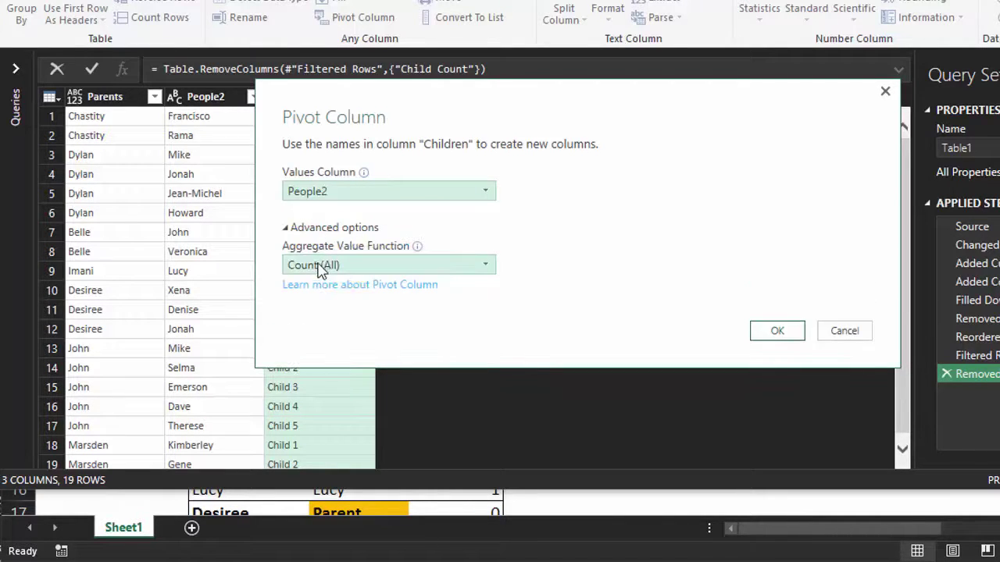
{"action": "left_click", "coordinate": [320, 266]}
{"action": "left_click", "coordinate": [328, 378]}
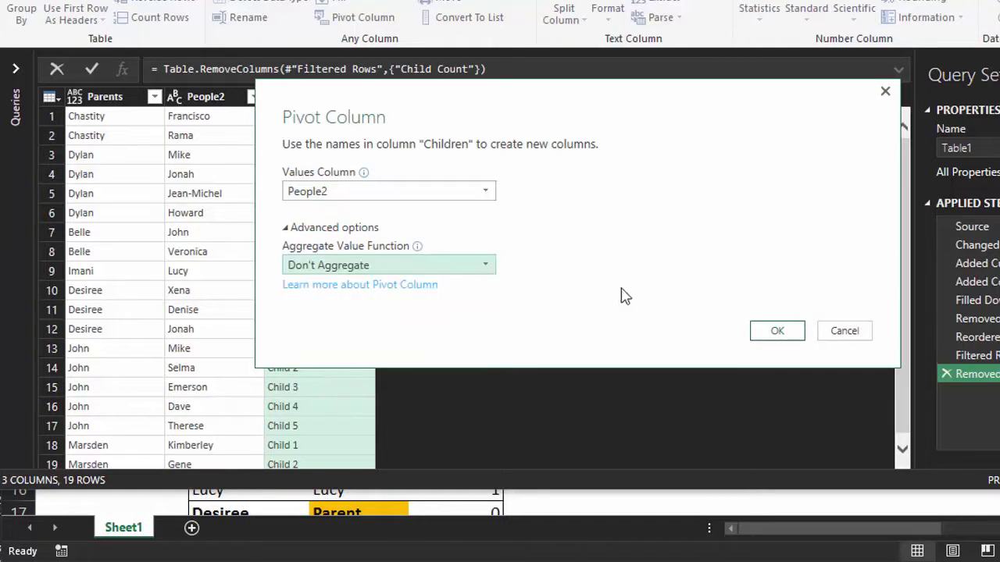
{"action": "left_click", "coordinate": [769, 330]}
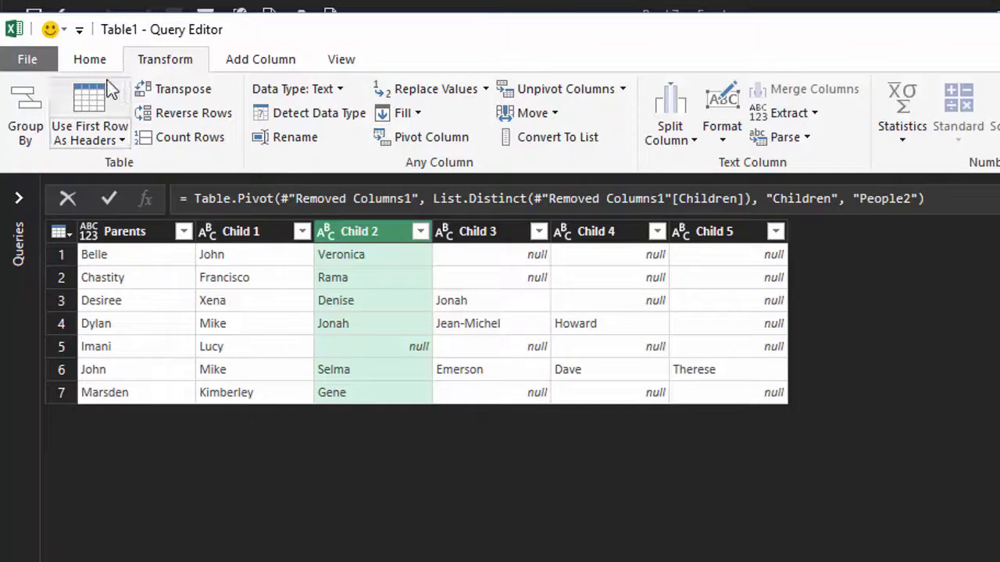
- Close the Query Editor and load the pivoted query to the default destination in the workbook
{"action": "left_click", "coordinate": [10, 63]}
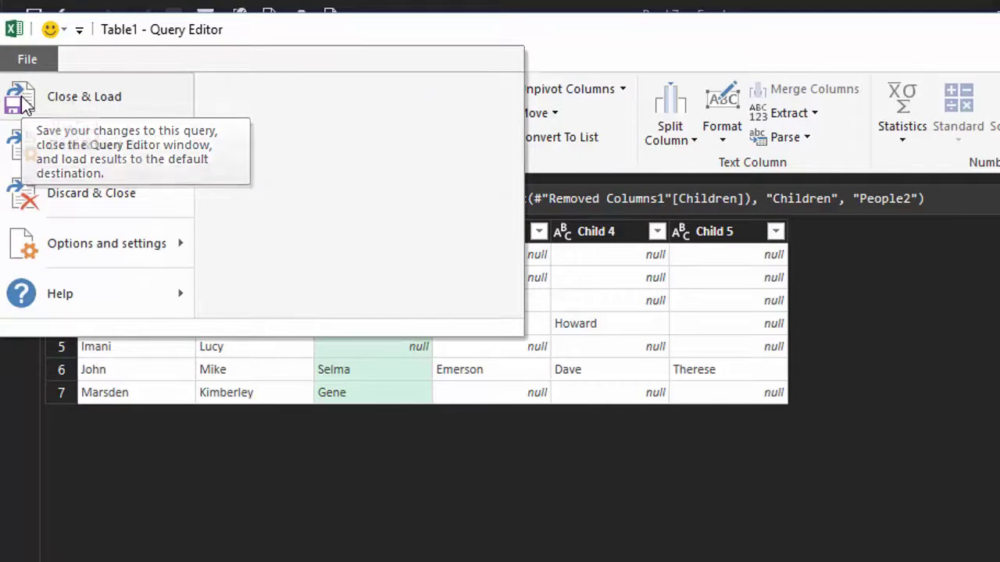
{"action": "left_click", "coordinate": [23, 101]}
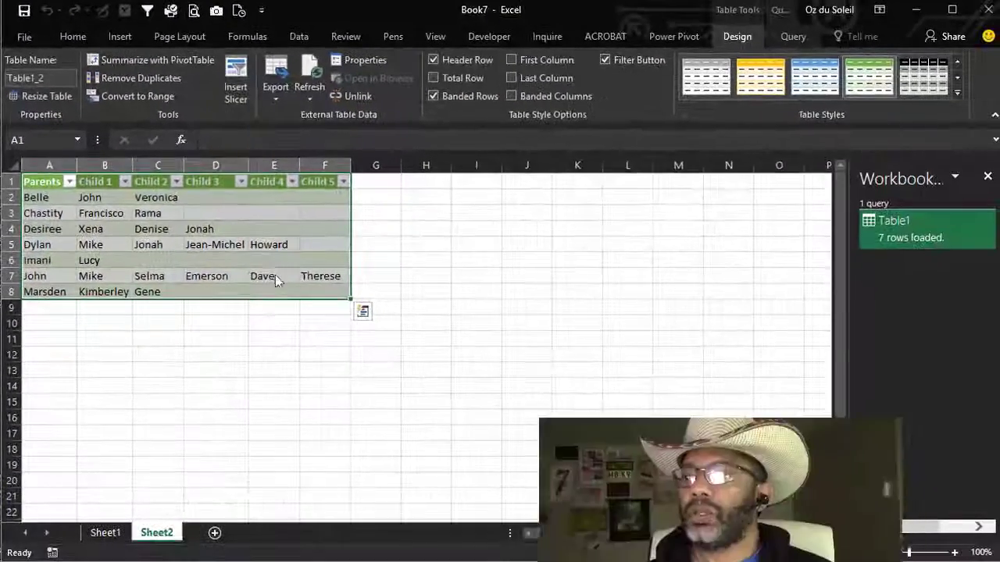
- On Sheet1, append a bold parent name and three regular-weight child names below the last entry in the People column
{"action": "left_click", "coordinate": [275, 278]}
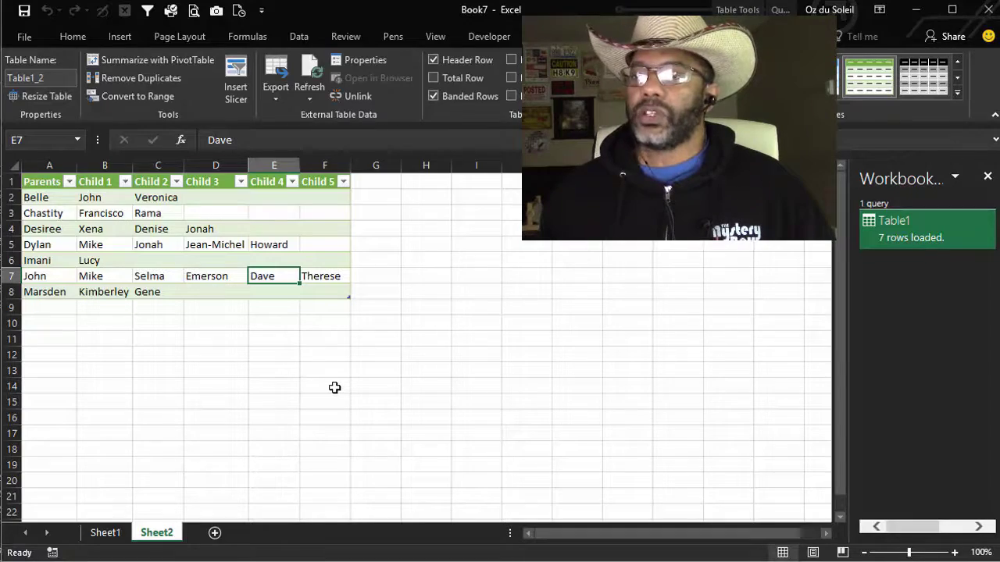
{"action": "left_click", "coordinate": [102, 534]}
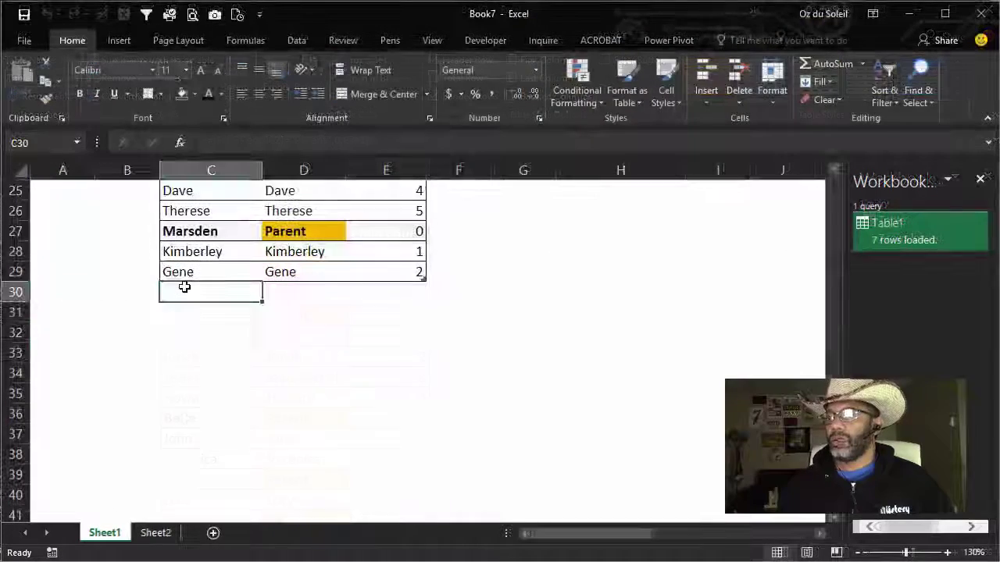
{"action": "type", "text": "Kate"}
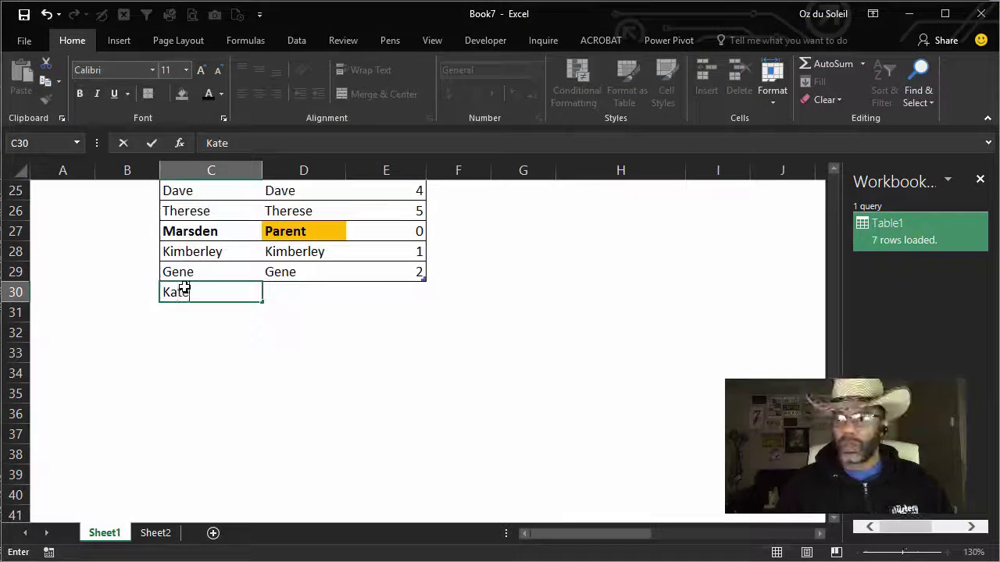
{"action": "key", "text": "ctrl+Return"}
{"action": "left_click", "coordinate": [192, 309]}
{"action": "type", "text": "Jill"}
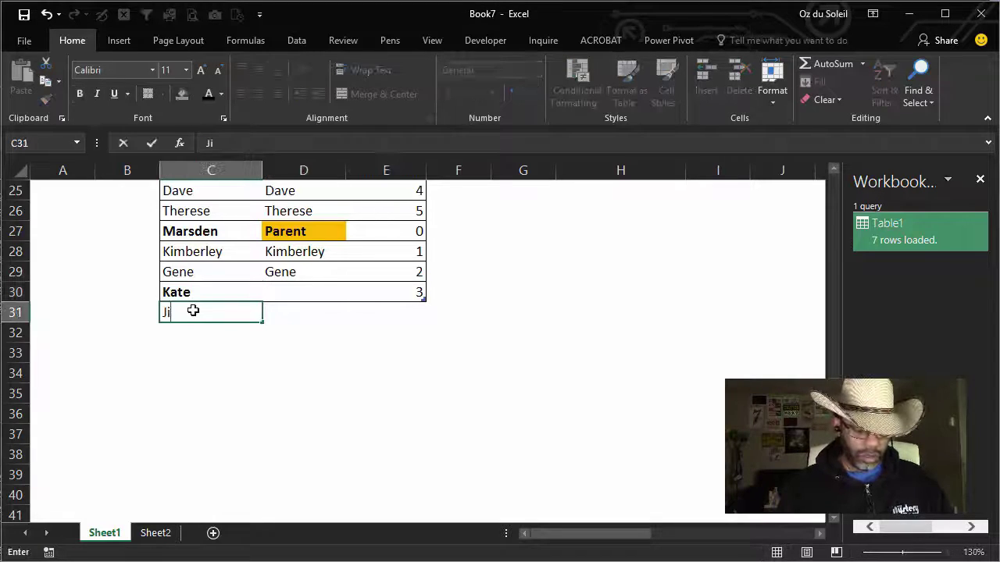
{"action": "key", "text": "Return"}
{"action": "type", "text": "Randy"}
{"action": "key", "text": "Return"}
{"action": "type", "text": "Jeanette"}
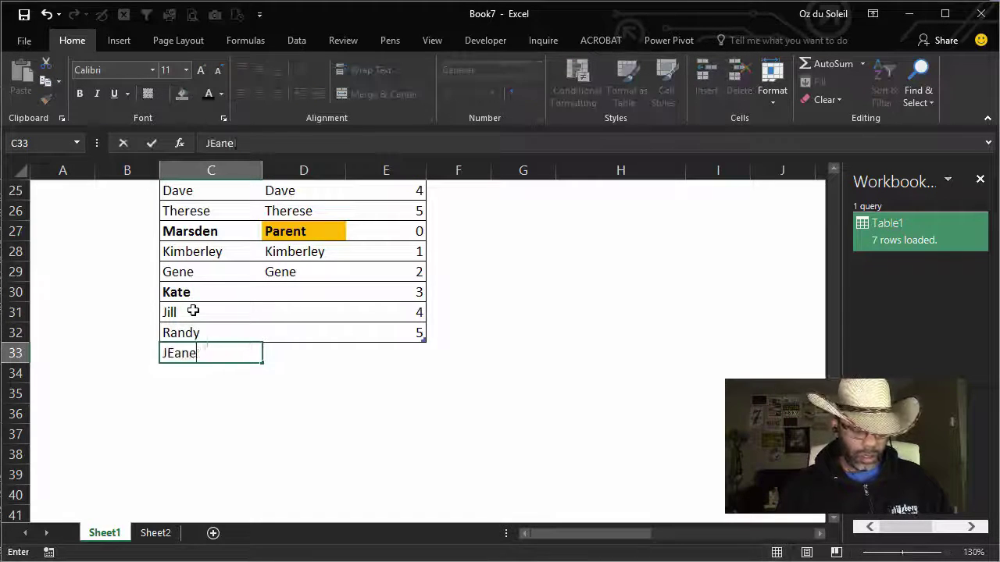
{"action": "key", "text": "Return"}
- Copy the four new names in C30:C33 and paste them alongside into the People2 column
{"action": "key", "text": "Up"}
{"action": "key", "text": "Up"}
{"action": "key", "text": "Up"}
{"action": "key", "text": "Up"}
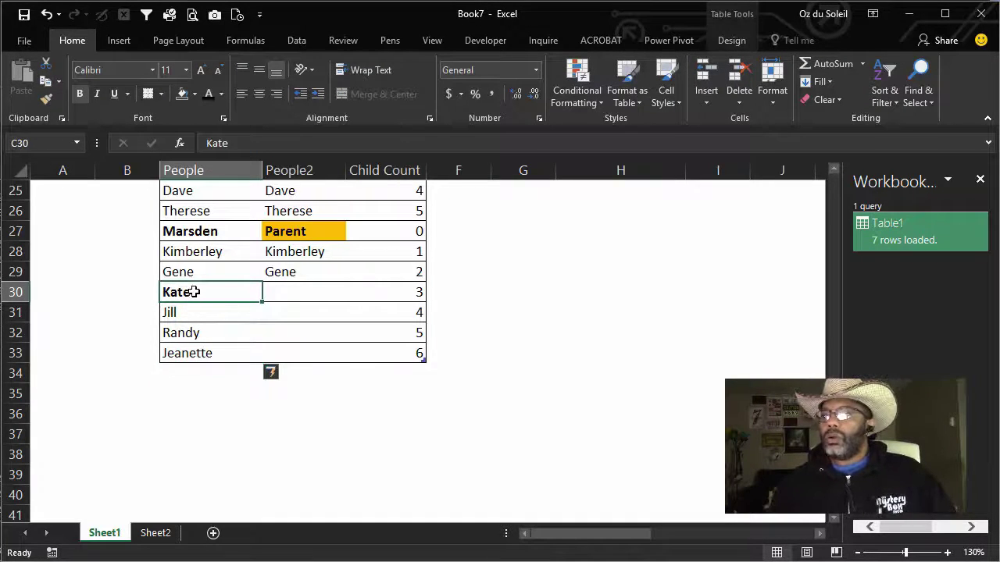
{"action": "left_click_drag", "start_coordinate": [194, 292], "coordinate": [196, 355]}
{"action": "right_click", "coordinate": [235, 289]}
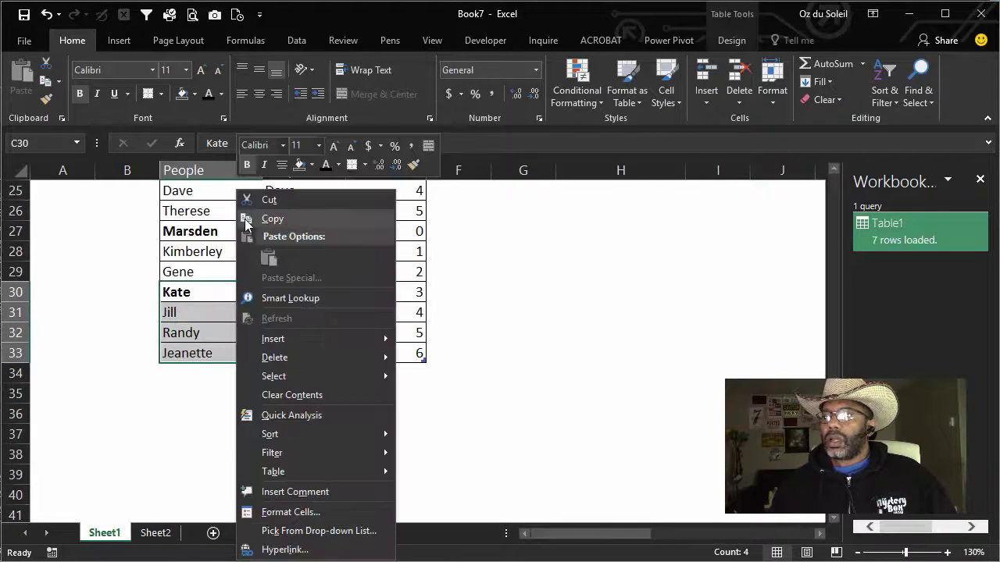
{"action": "left_click", "coordinate": [269, 219]}
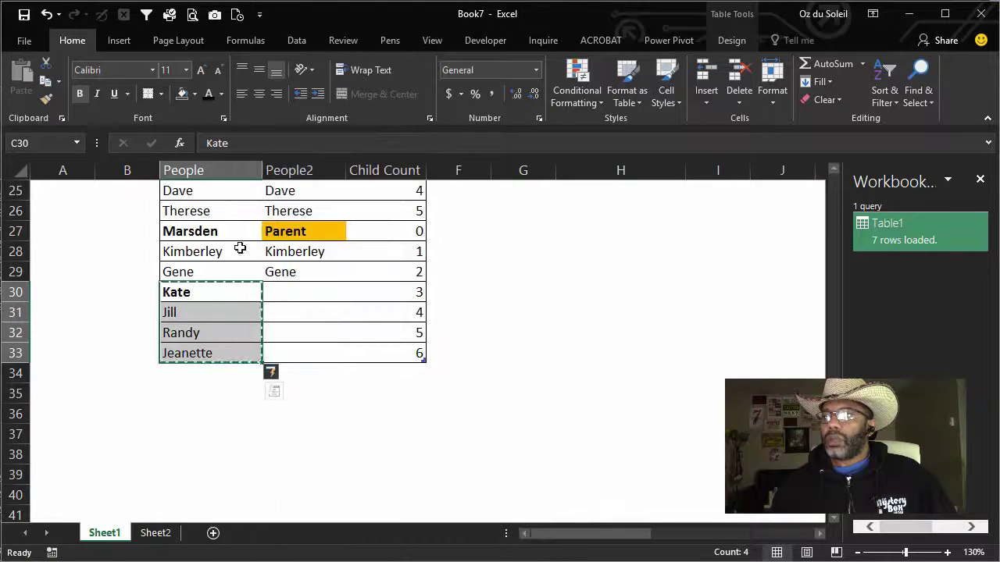
{"action": "right_click", "coordinate": [294, 294]}
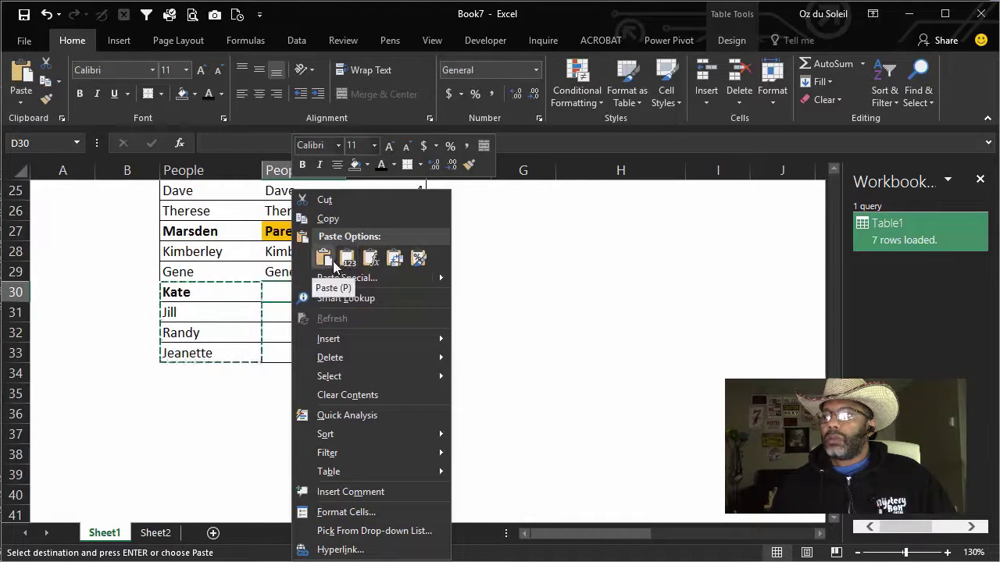
{"action": "left_click", "coordinate": [323, 257]}
- Replace the new bold parent name in People2 cell D30 with "Parent"
{"action": "left_click", "coordinate": [286, 290]}
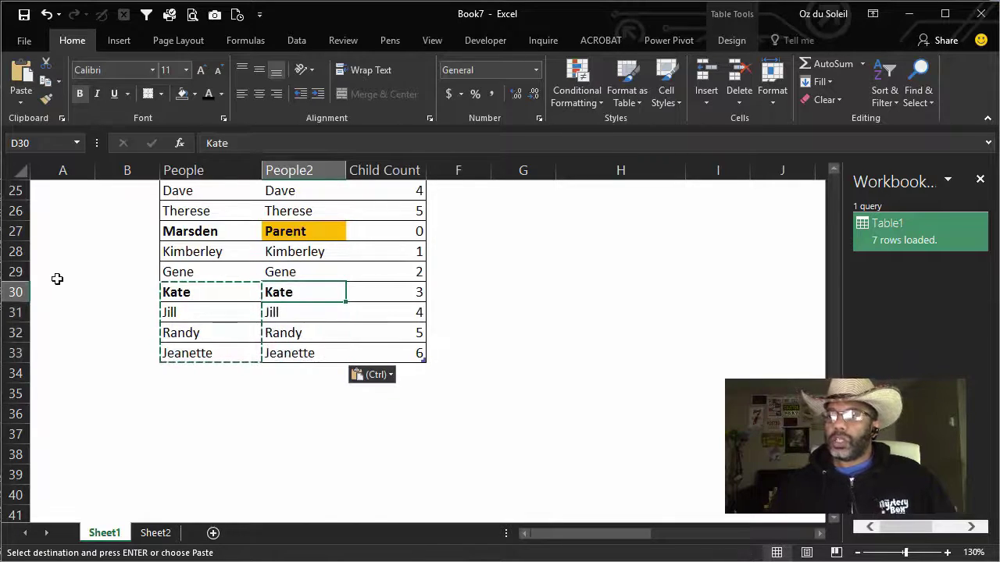
{"action": "type", "text": "Parent"}
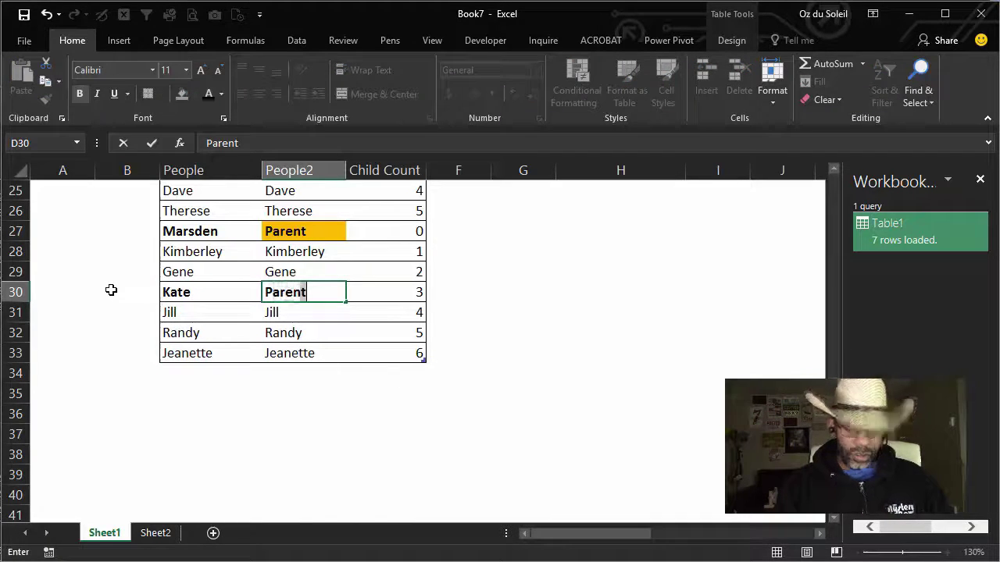
{"action": "key", "text": "Return"}
- Append a second bold parent name in C34 with two regular-weight child names below it in the People column
{"action": "left_click", "coordinate": [174, 369]}
{"action": "type", "text": "Lester"}
{"action": "key", "text": "ctrl+Return"}
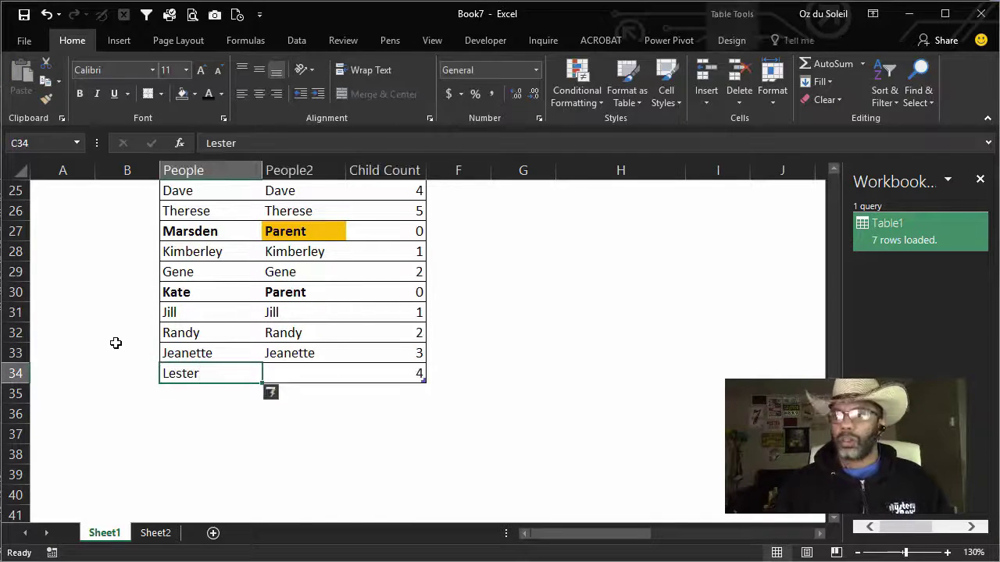
{"action": "key", "text": "ctrl+b"}
{"action": "key", "text": "Down"}
{"action": "type", "text": "Thomas"}
{"action": "key", "text": "Return"}
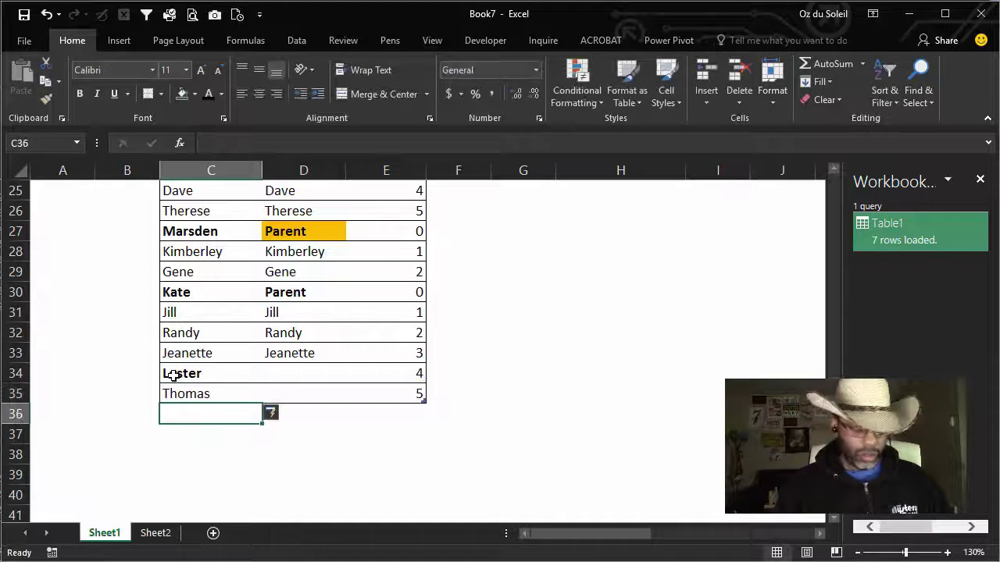
{"action": "type", "text": "Angel"}
{"action": "key", "text": "Tab"}
- Enter "Parent" in People2 cell D34 beside the second new parent and make it bold
{"action": "key", "text": "Up"}
{"action": "key", "text": "Up"}
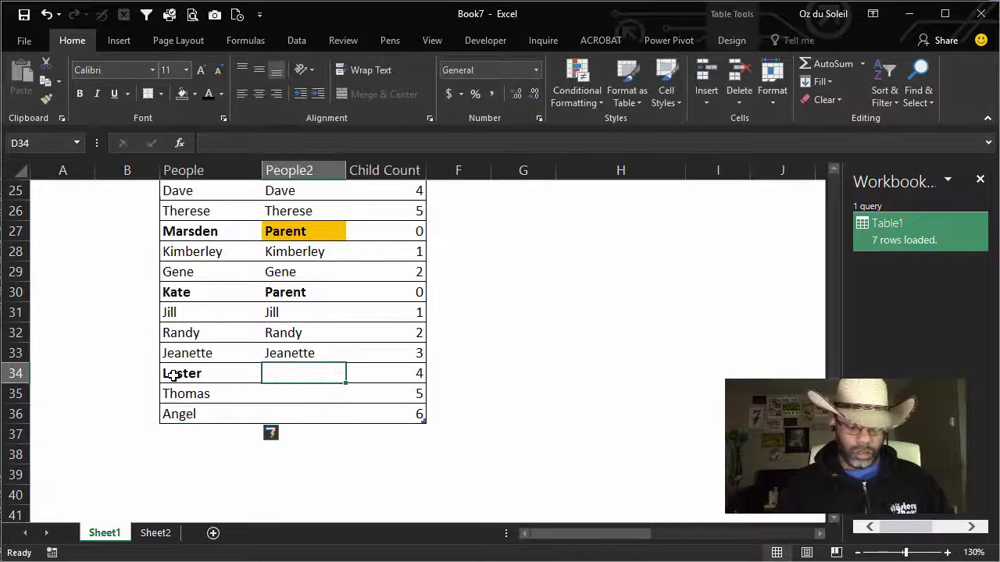
{"action": "type", "text": "Parent"}
{"action": "key", "text": "Return"}
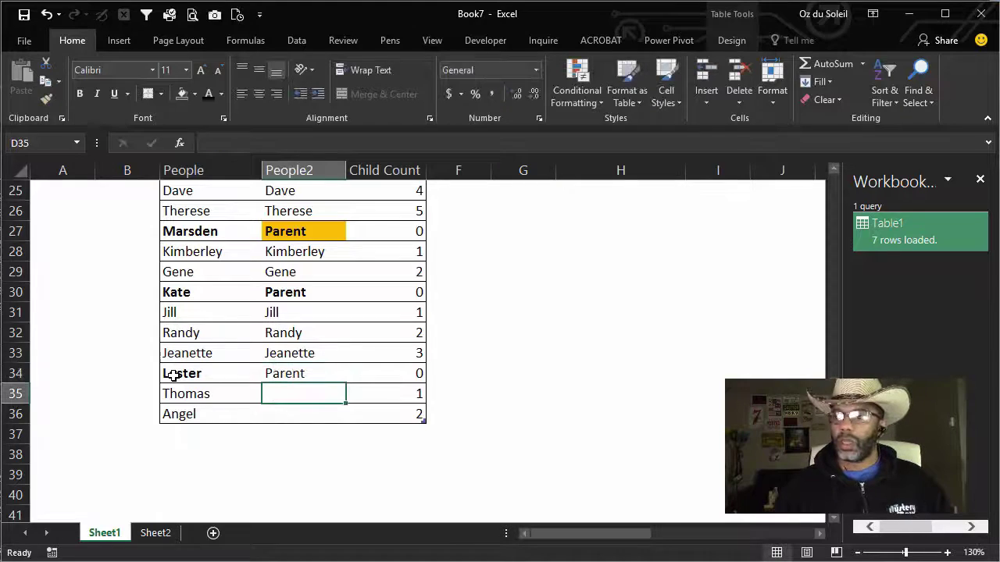
{"action": "key", "text": "Up"}
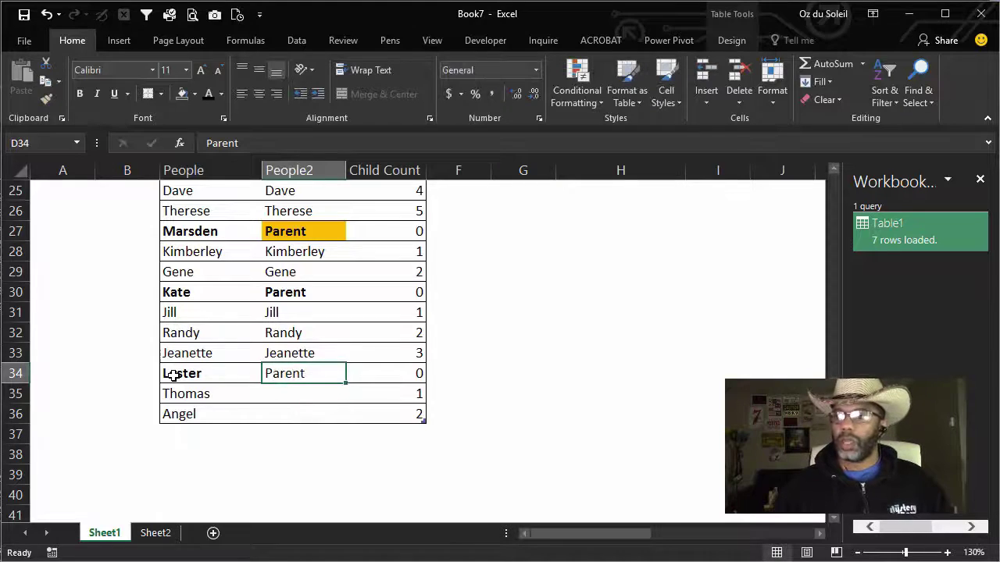
{"action": "left_click", "coordinate": [79, 93]}
- Fill the last two child names in C35:C36 across into the People2 column
{"action": "left_click", "coordinate": [319, 396]}
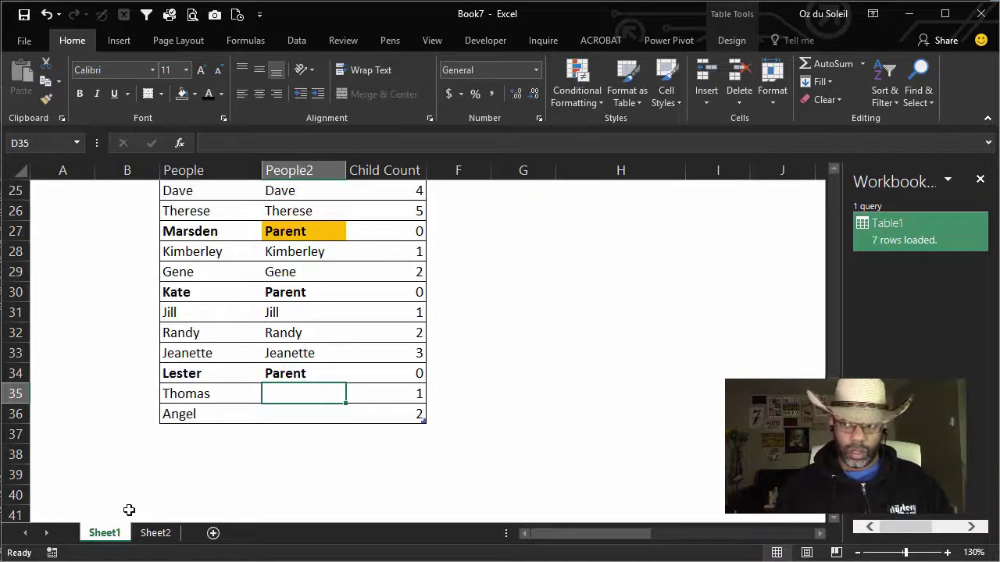
{"action": "left_click_drag", "start_coordinate": [227, 397], "coordinate": [225, 408]}
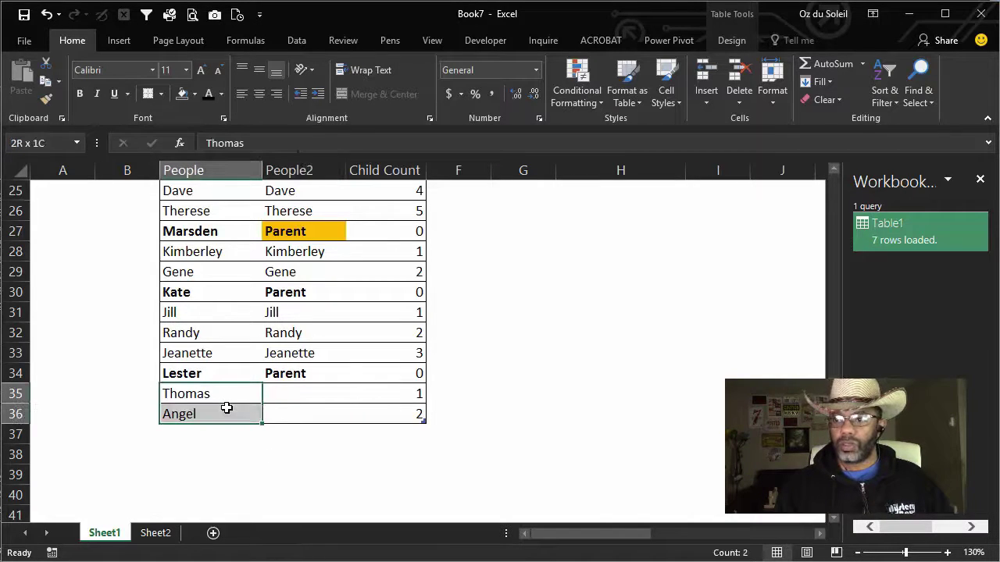
{"action": "left_click", "coordinate": [264, 424]}
{"action": "left_click_drag", "start_coordinate": [232, 393], "coordinate": [309, 422]}
{"action": "left_click", "coordinate": [311, 396]}
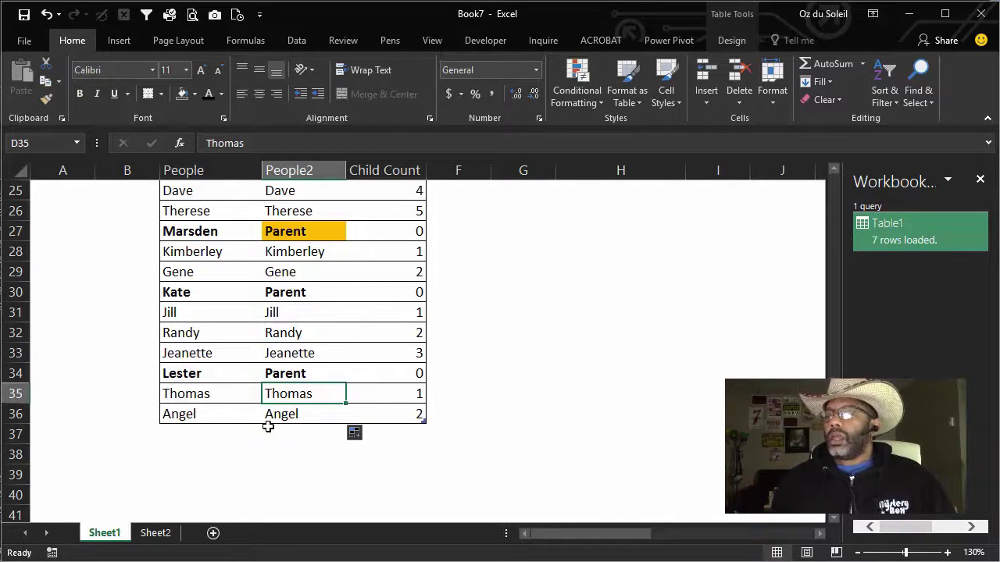
- Refresh the Table1 query so the pivoted table on Sheet2 picks up the added families
{"action": "left_click", "coordinate": [156, 532]}
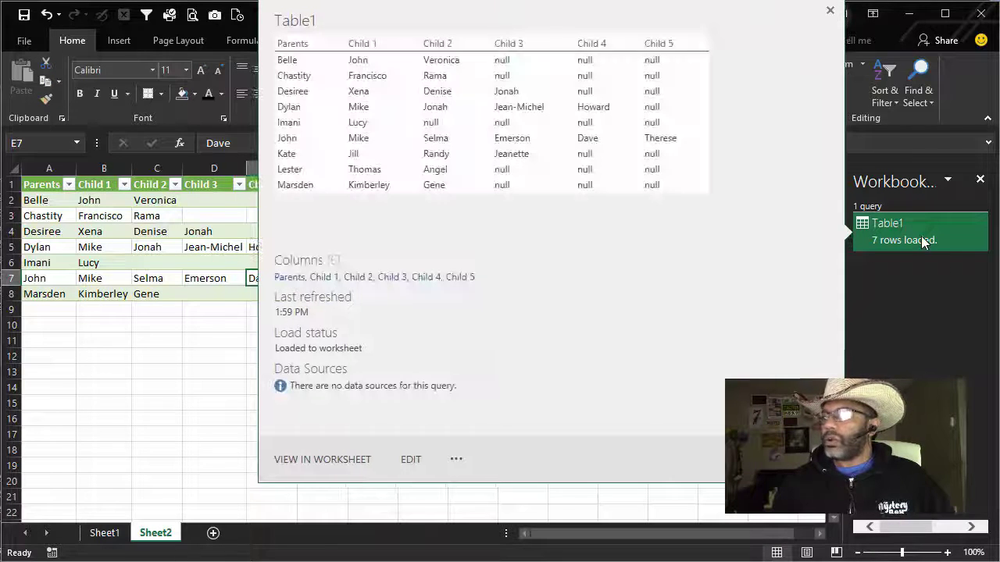
{"action": "right_click", "coordinate": [921, 236]}
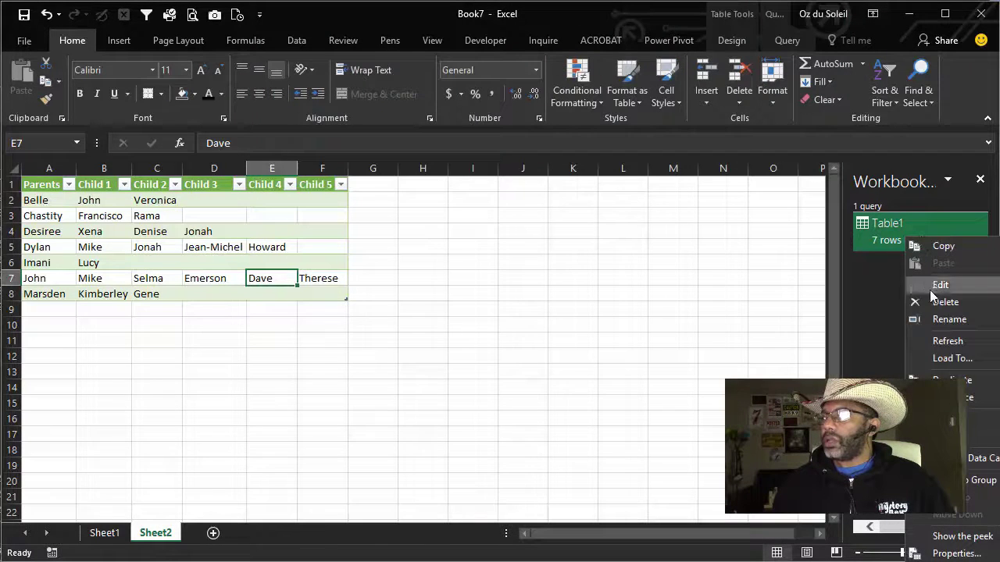
{"action": "left_click", "coordinate": [935, 338]}
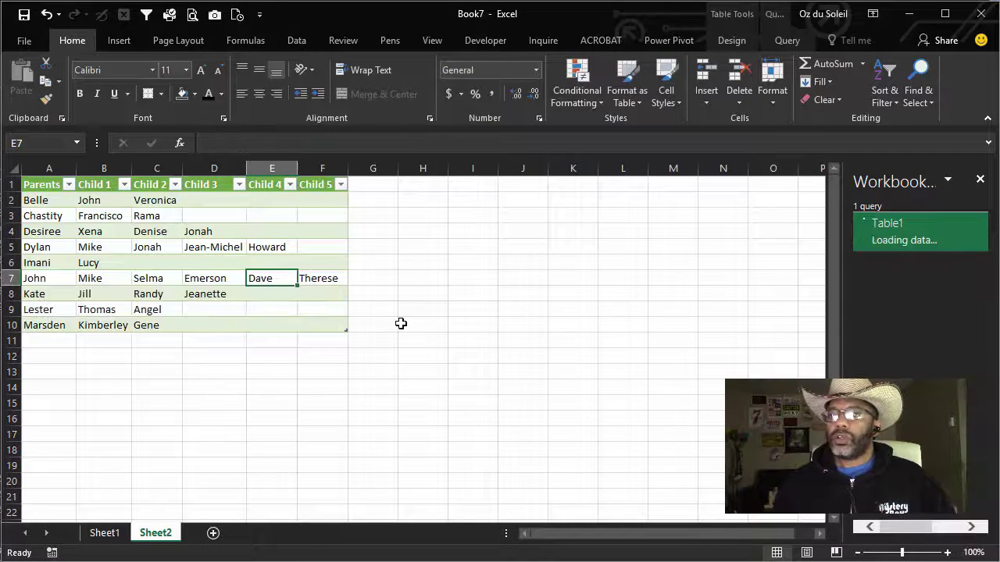